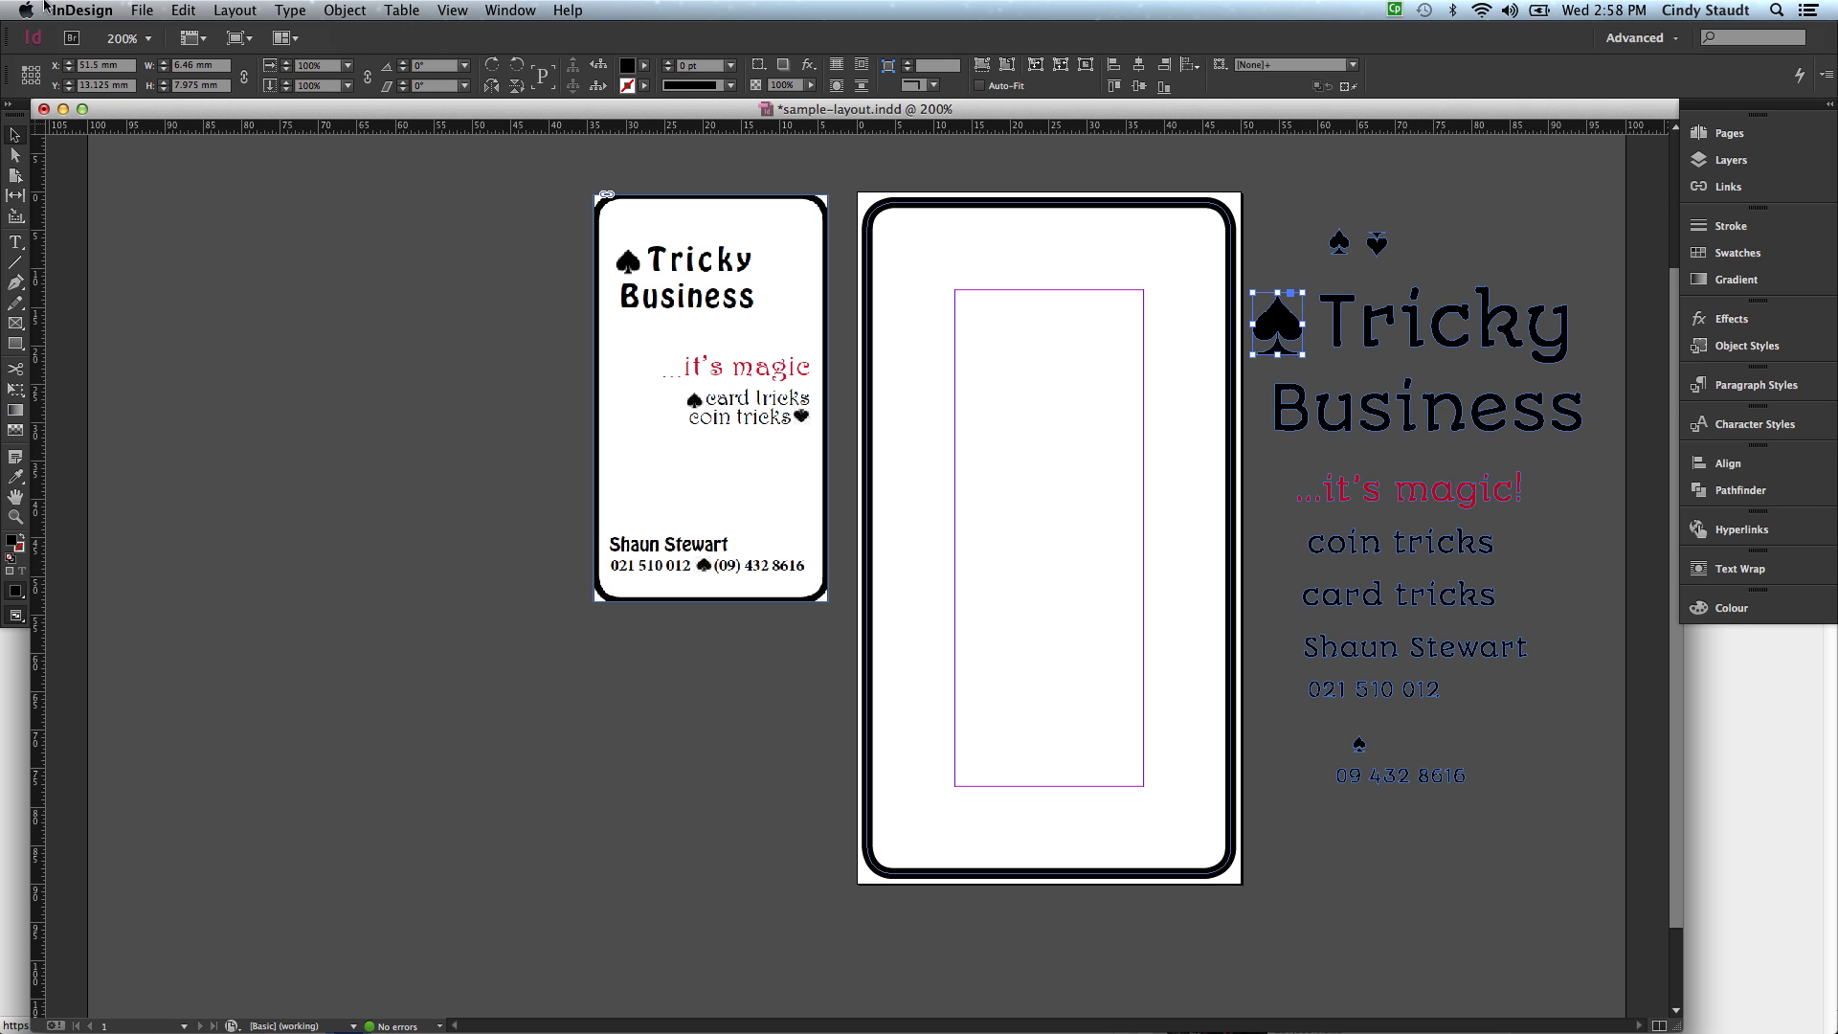
# Show the Align panel and detach it as a floating panel beside the artwork on the pasteboard
pyautogui.click(517, 10)
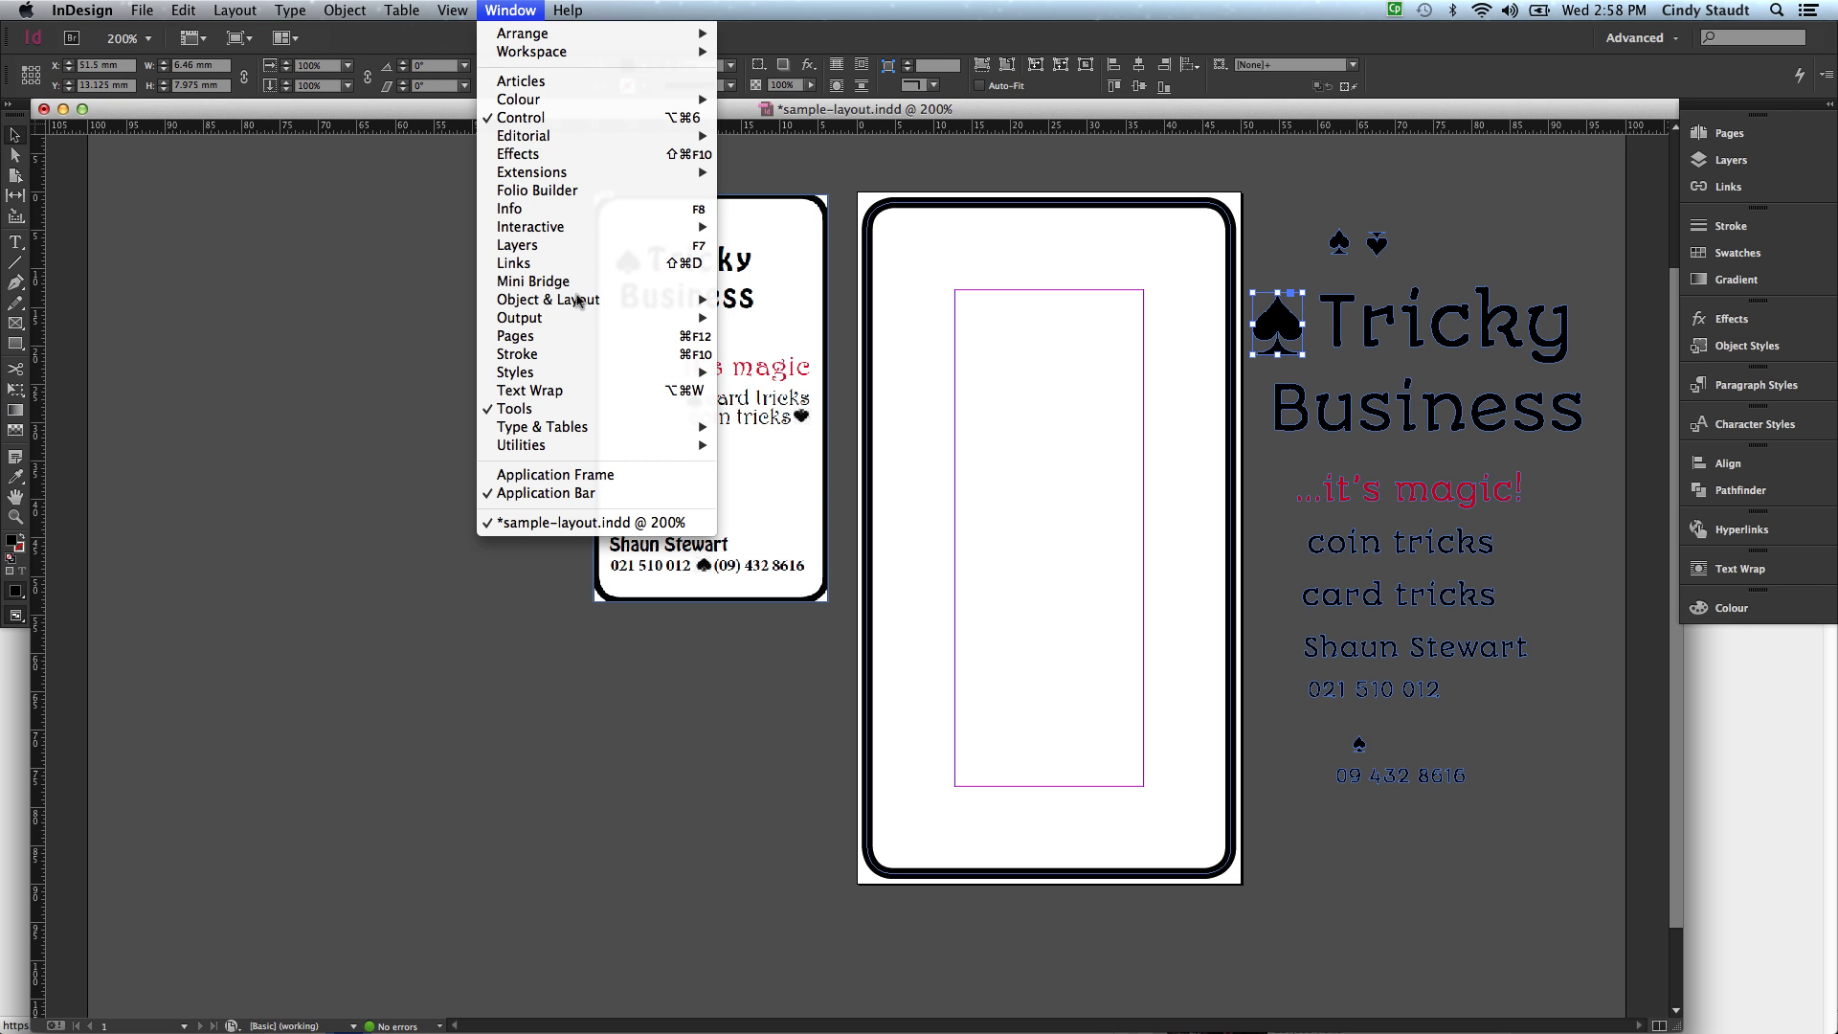
pyautogui.moveTo(578, 301)
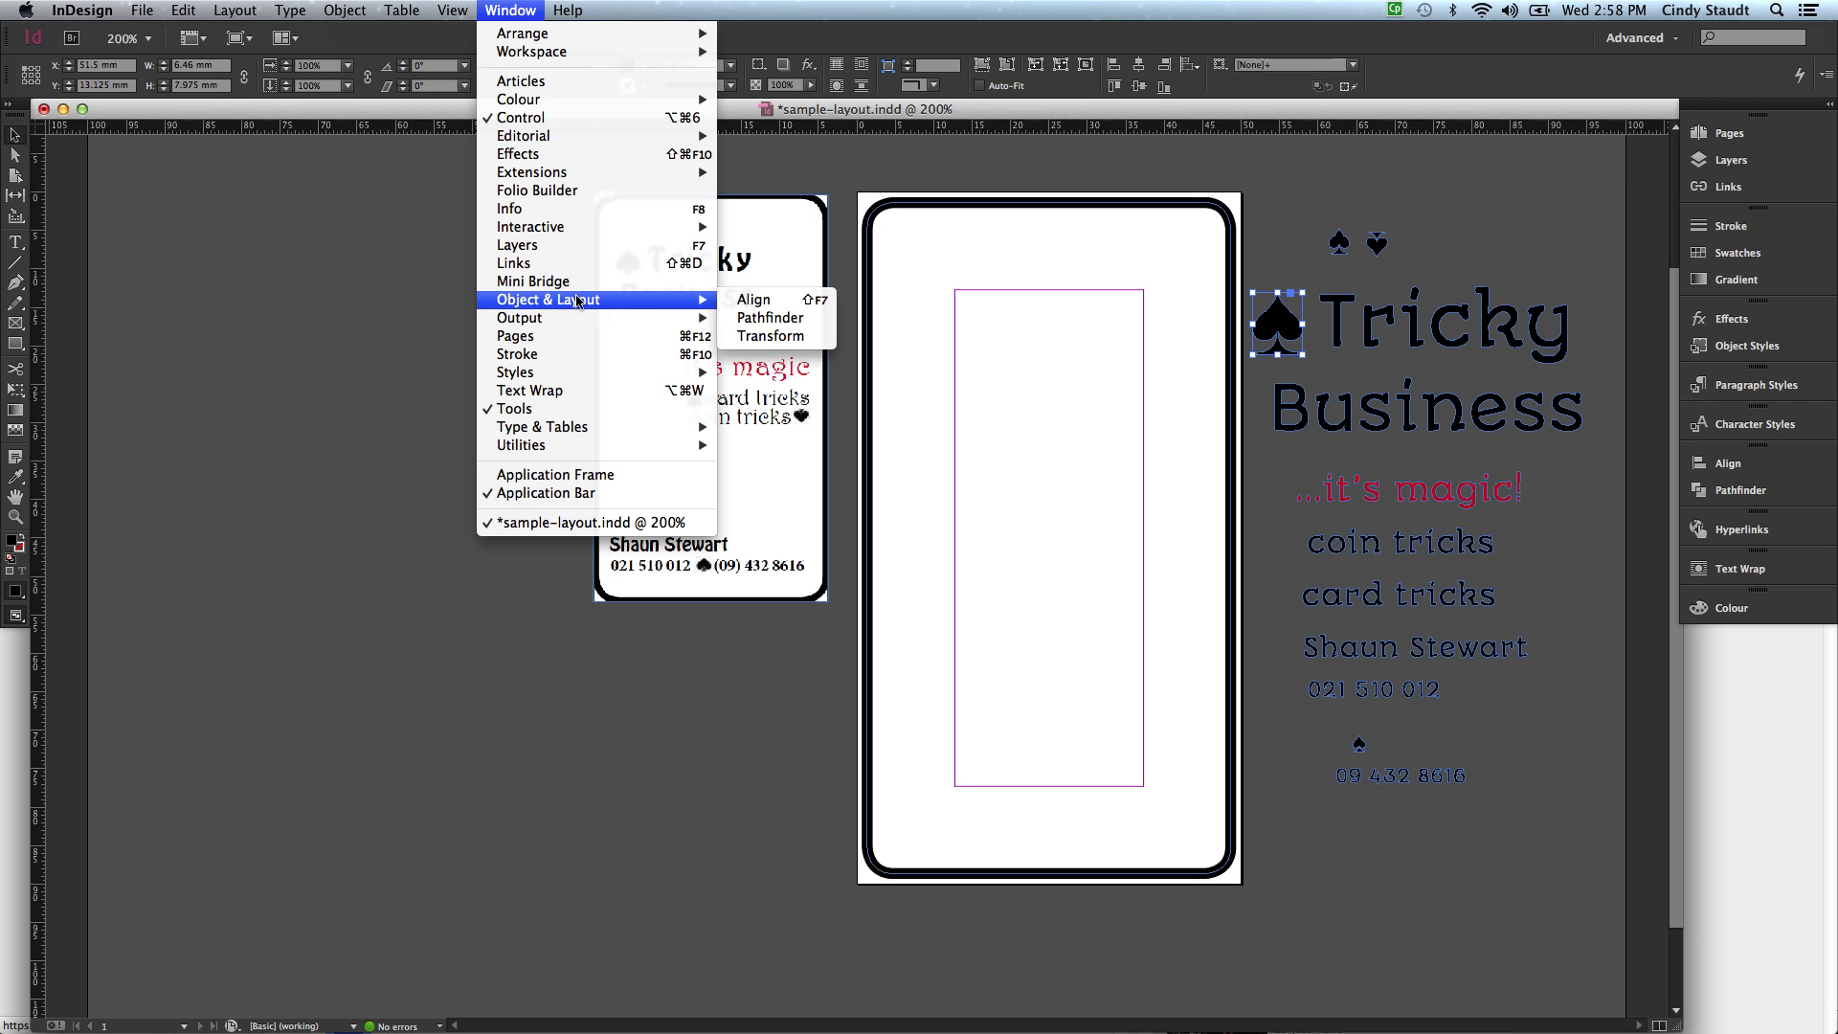
pyautogui.click(783, 300)
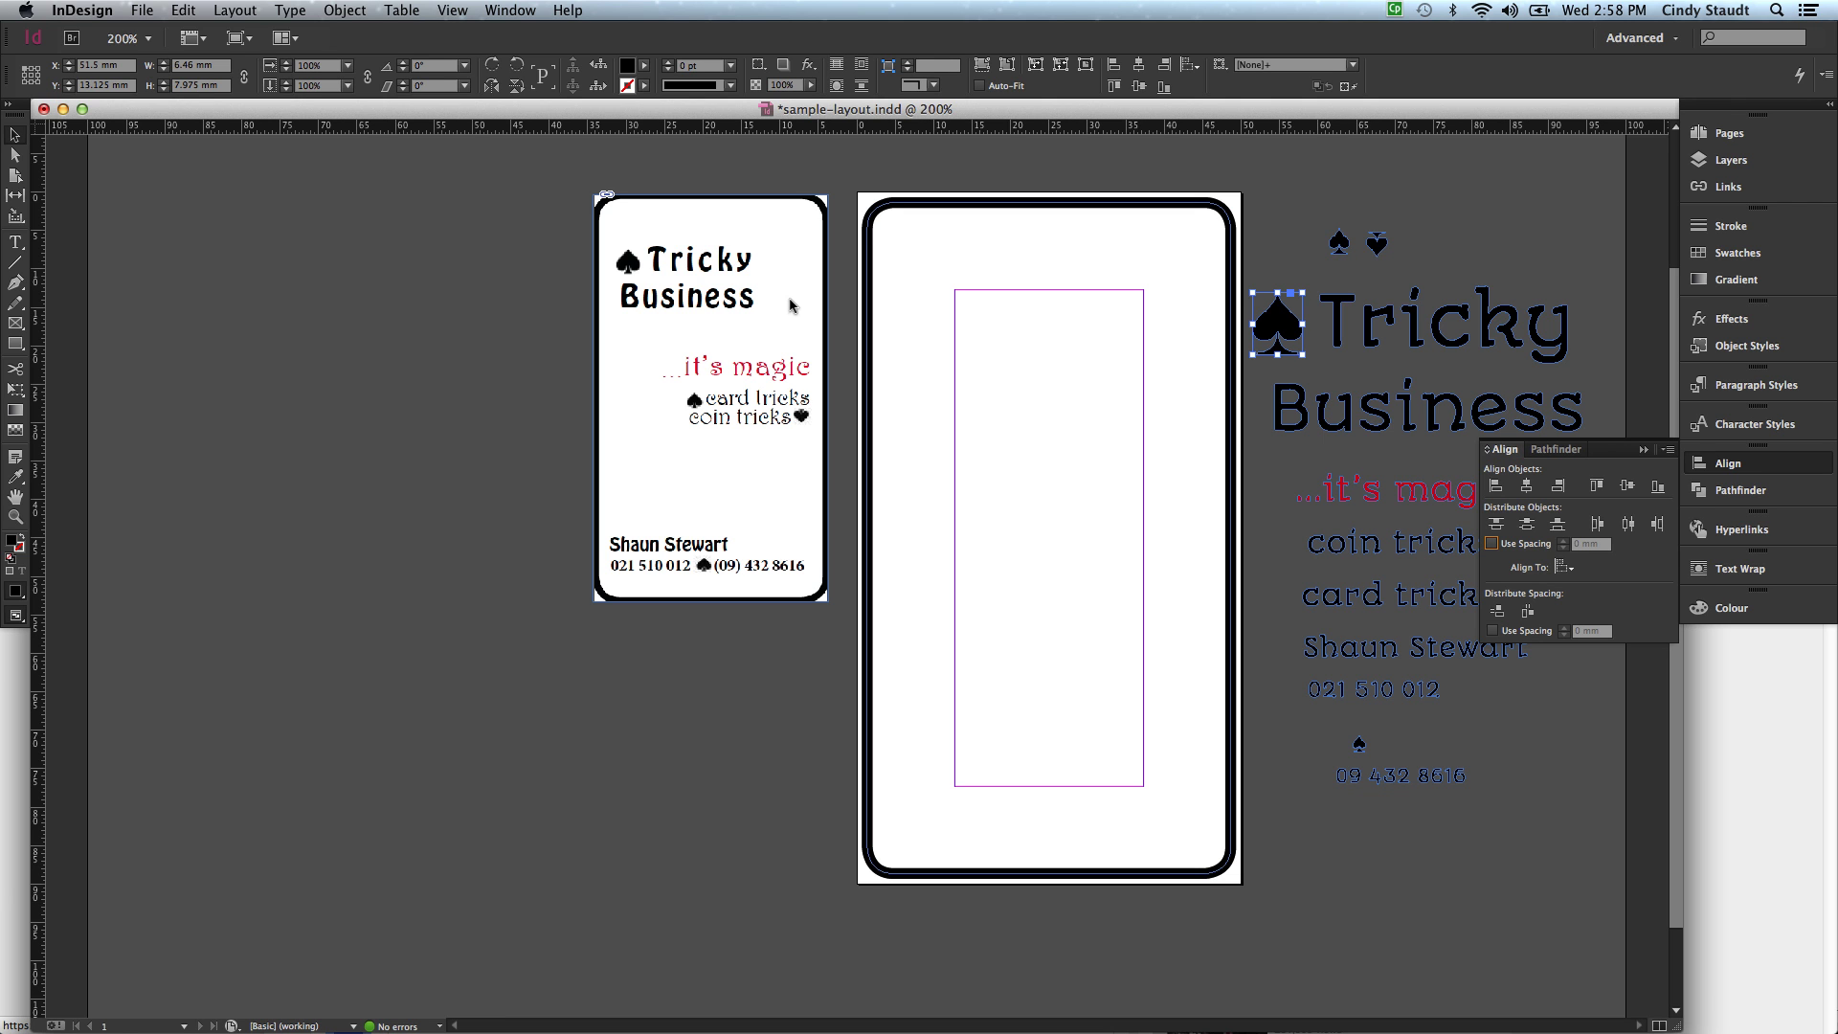
pyautogui.click(1640, 448)
pyautogui.click(1712, 460)
pyautogui.moveTo(1619, 448); pyautogui.dragTo(1555, 561)
pyautogui.moveTo(1536, 649); pyautogui.dragTo(1705, 598)
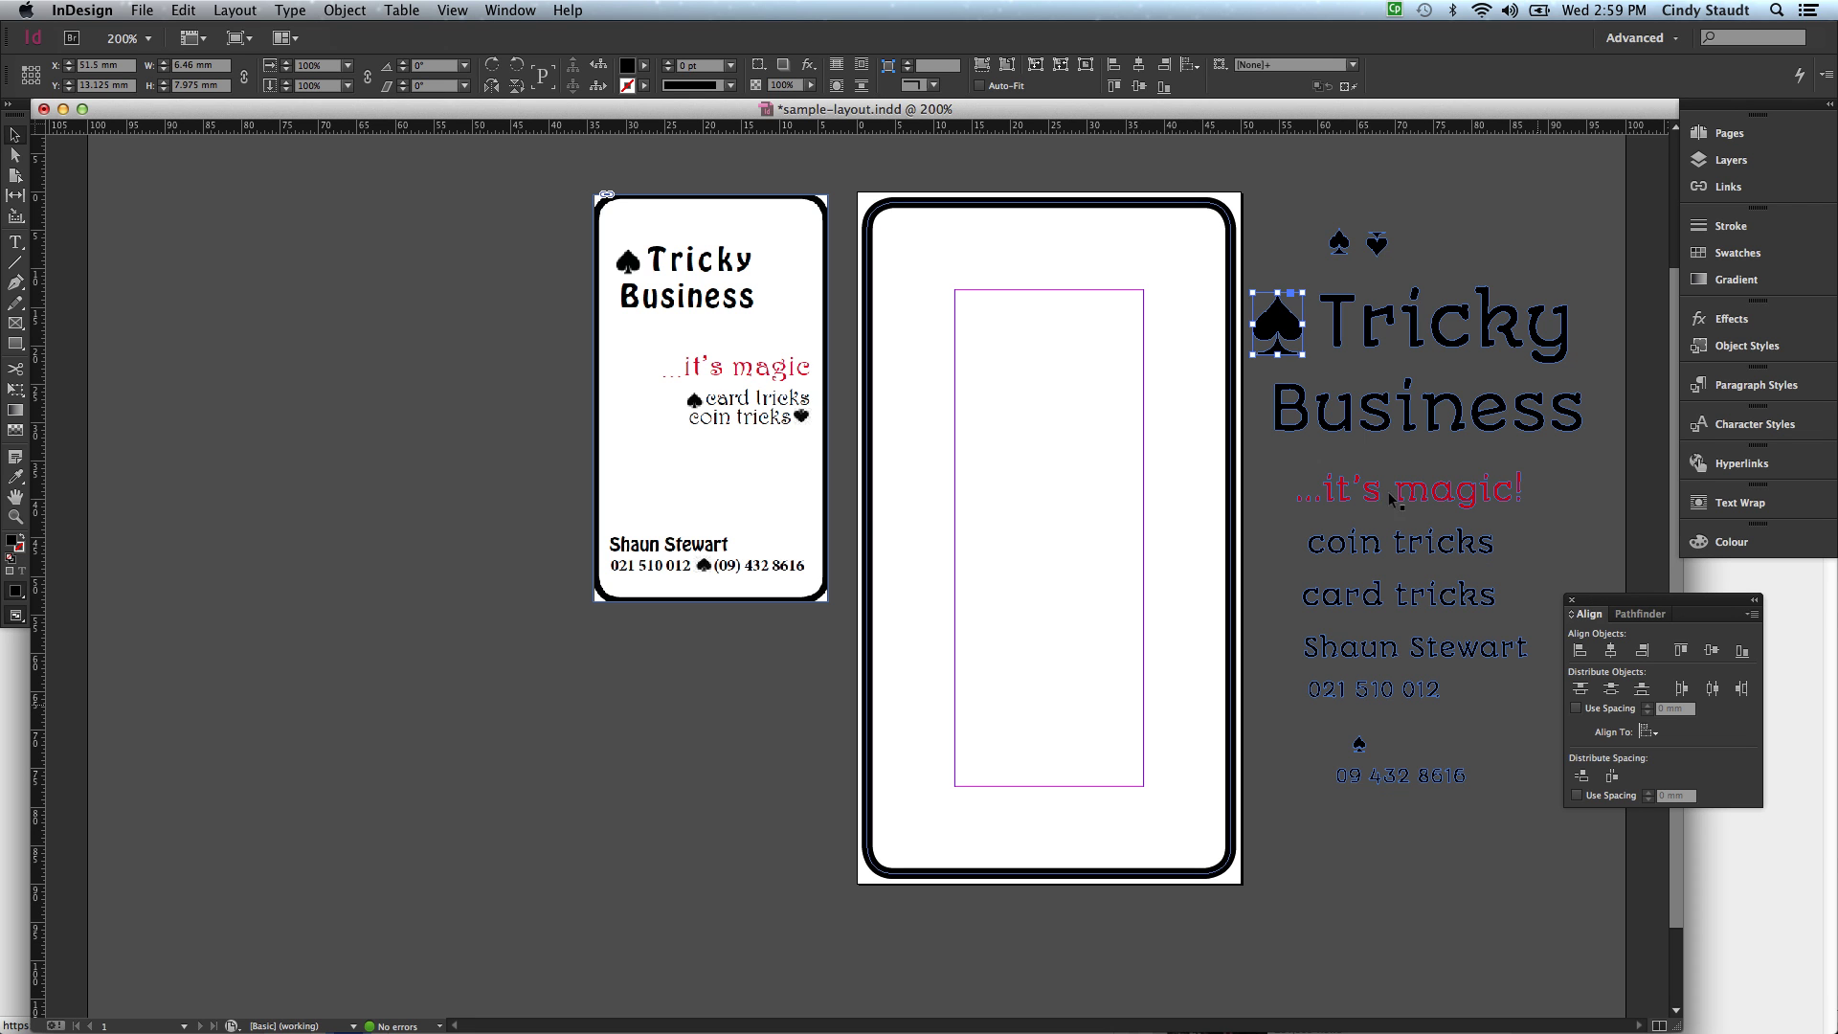
# Move the "Tricky" lettering and the large spade from the pasteboard to the upper part of the blank card
pyautogui.click(1337, 331)
pyautogui.moveTo(1336, 331); pyautogui.dragTo(977, 324)
pyautogui.click(1289, 328)
pyautogui.moveTo(1288, 329); pyautogui.dragTo(930, 316)
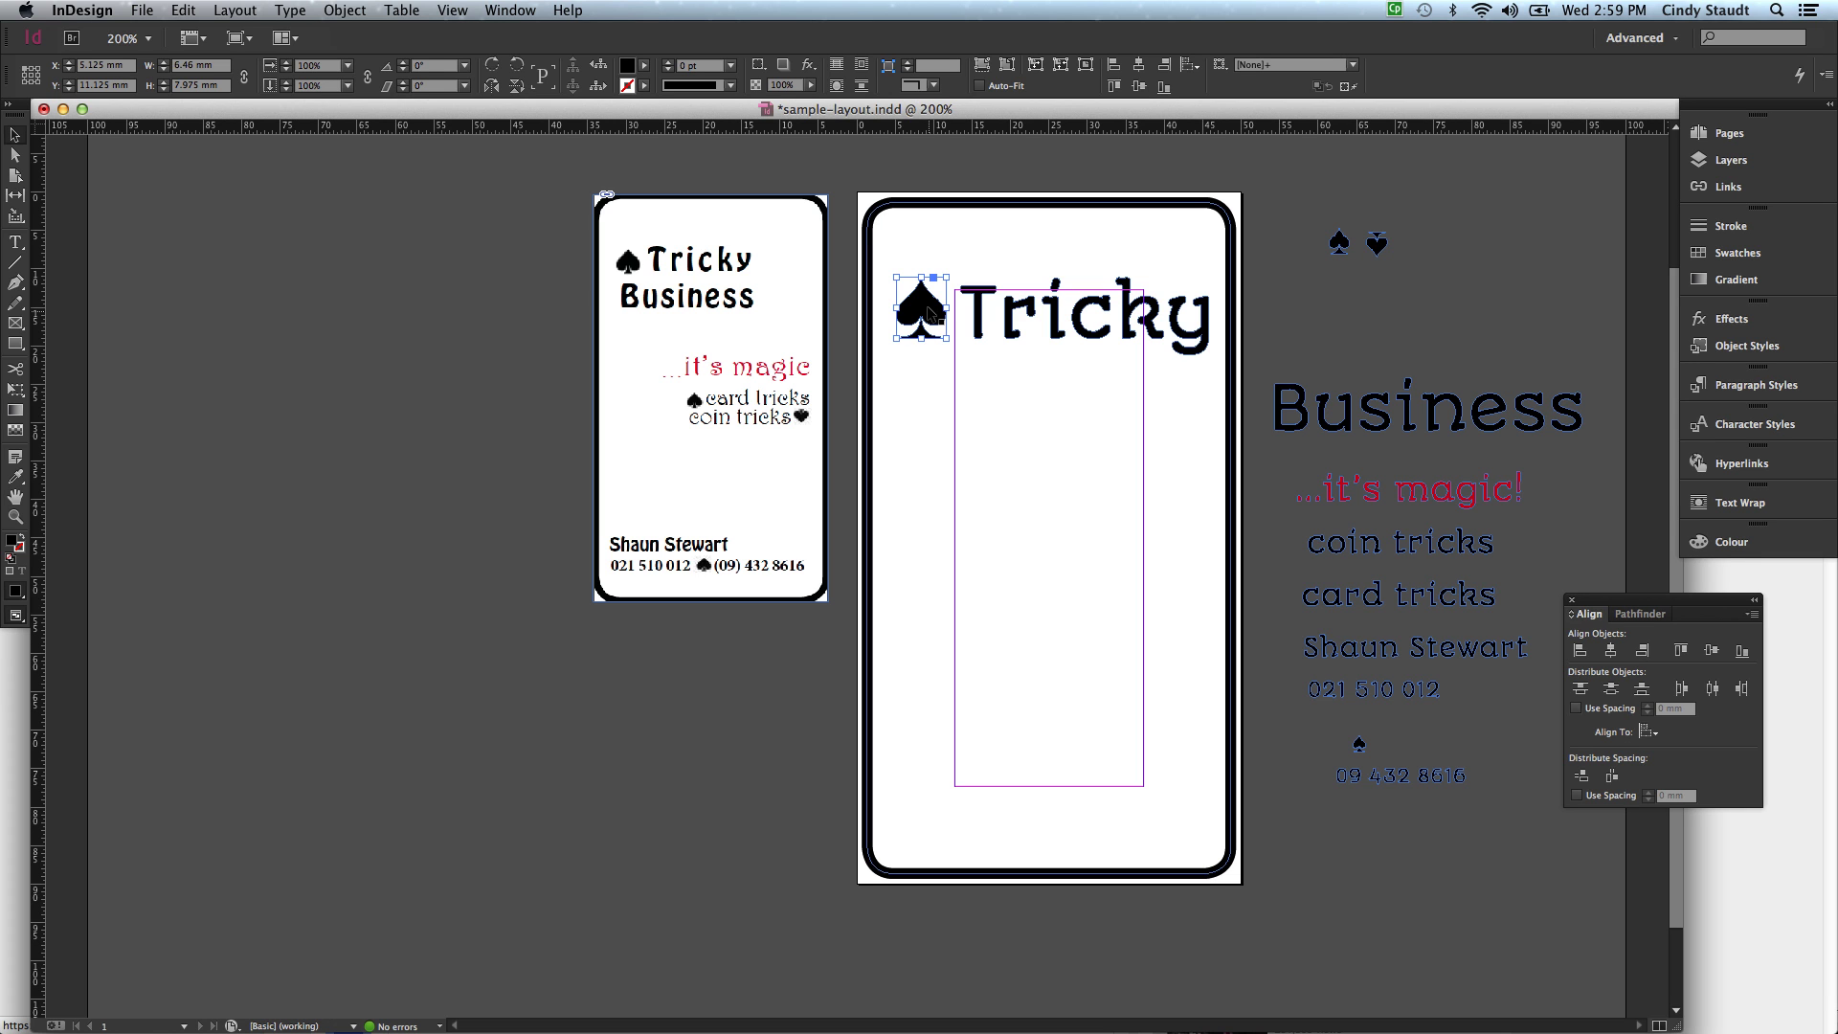
# Try selecting the spade and "Tricky" together, both by adding to the selection and with a selection marquee
pyautogui.keyDown('shift'); pyautogui.click(976, 324); pyautogui.keyUp('shift')
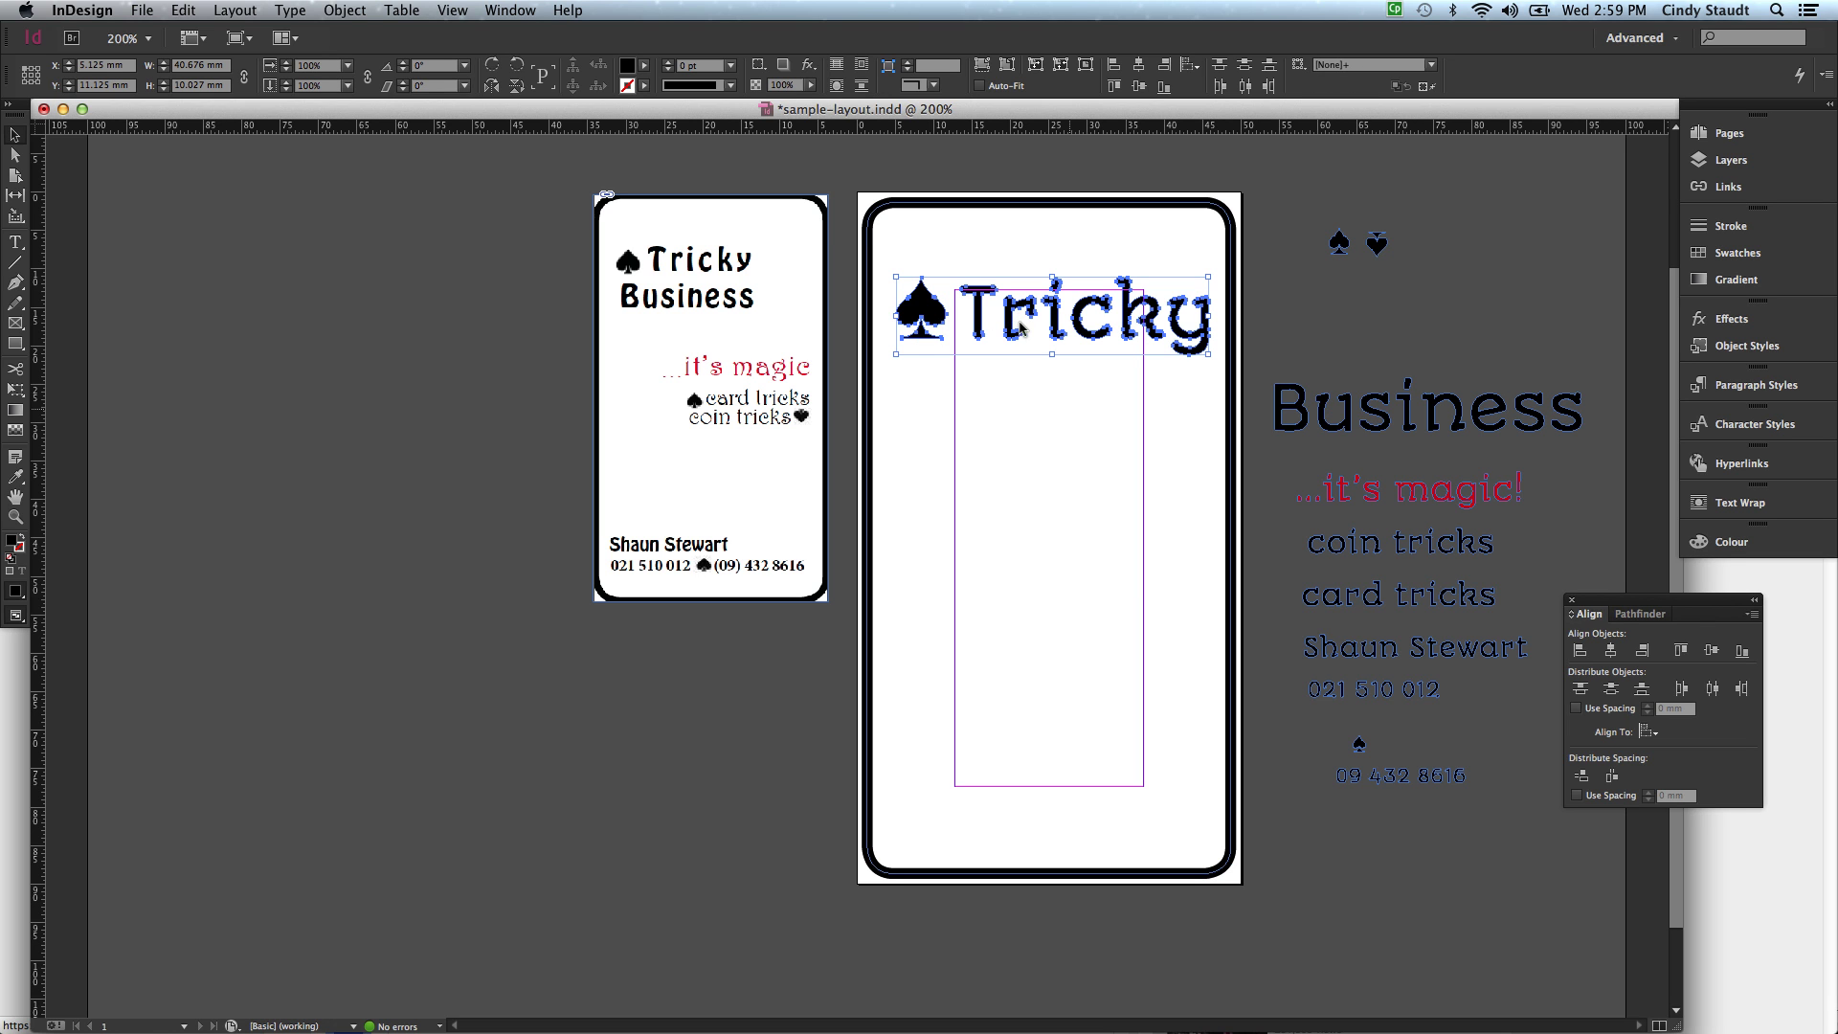
pyautogui.click(1066, 409)
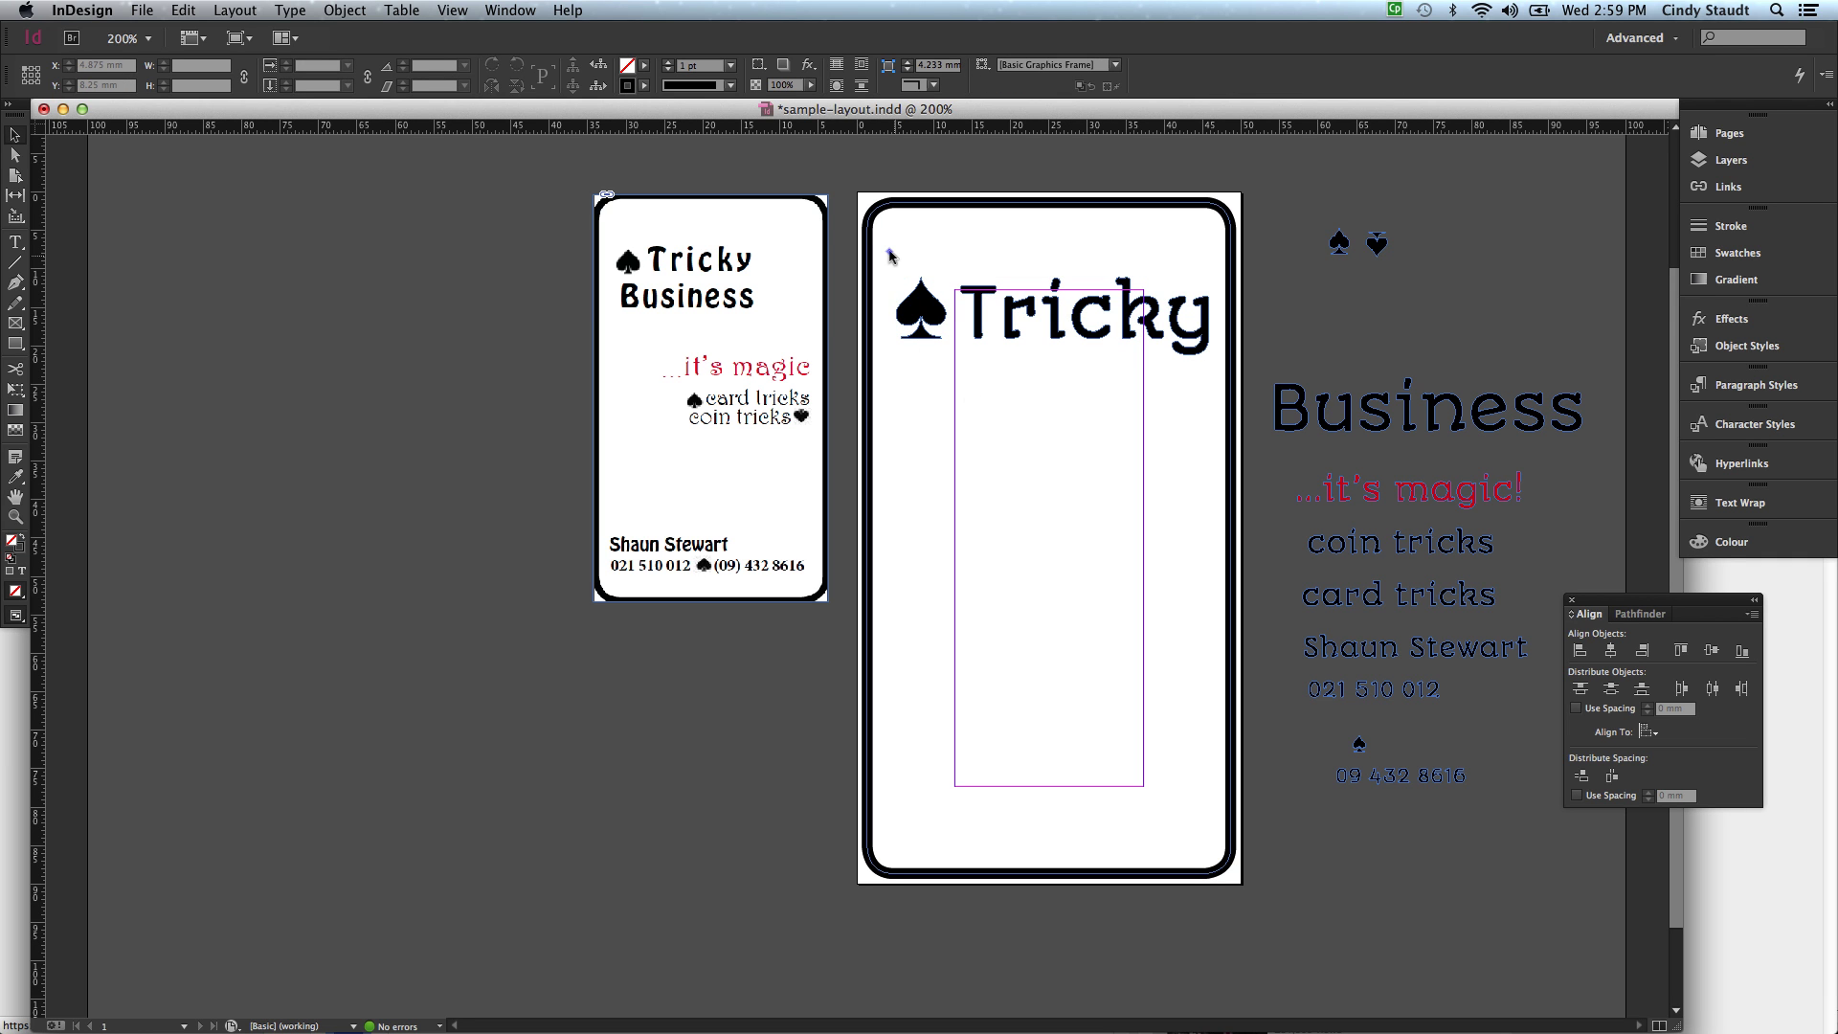
pyautogui.moveTo(896, 257); pyautogui.dragTo(1142, 364)
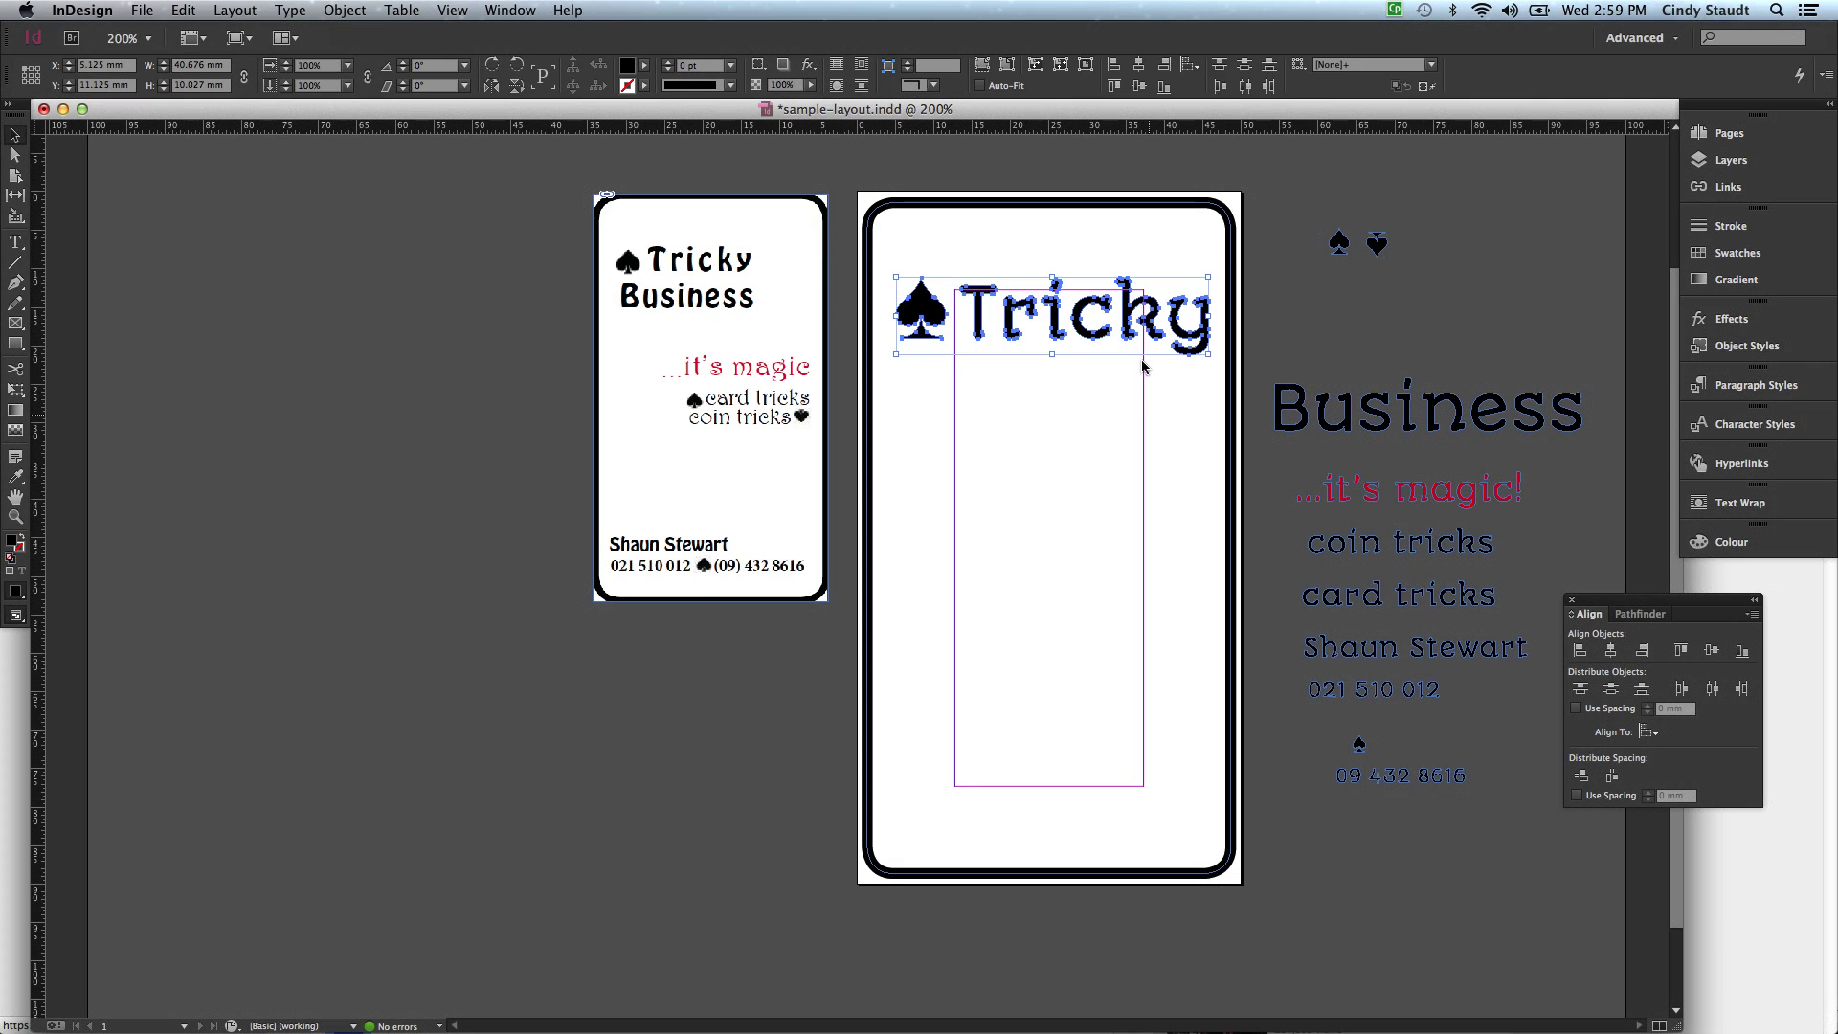
pyautogui.click(1146, 414)
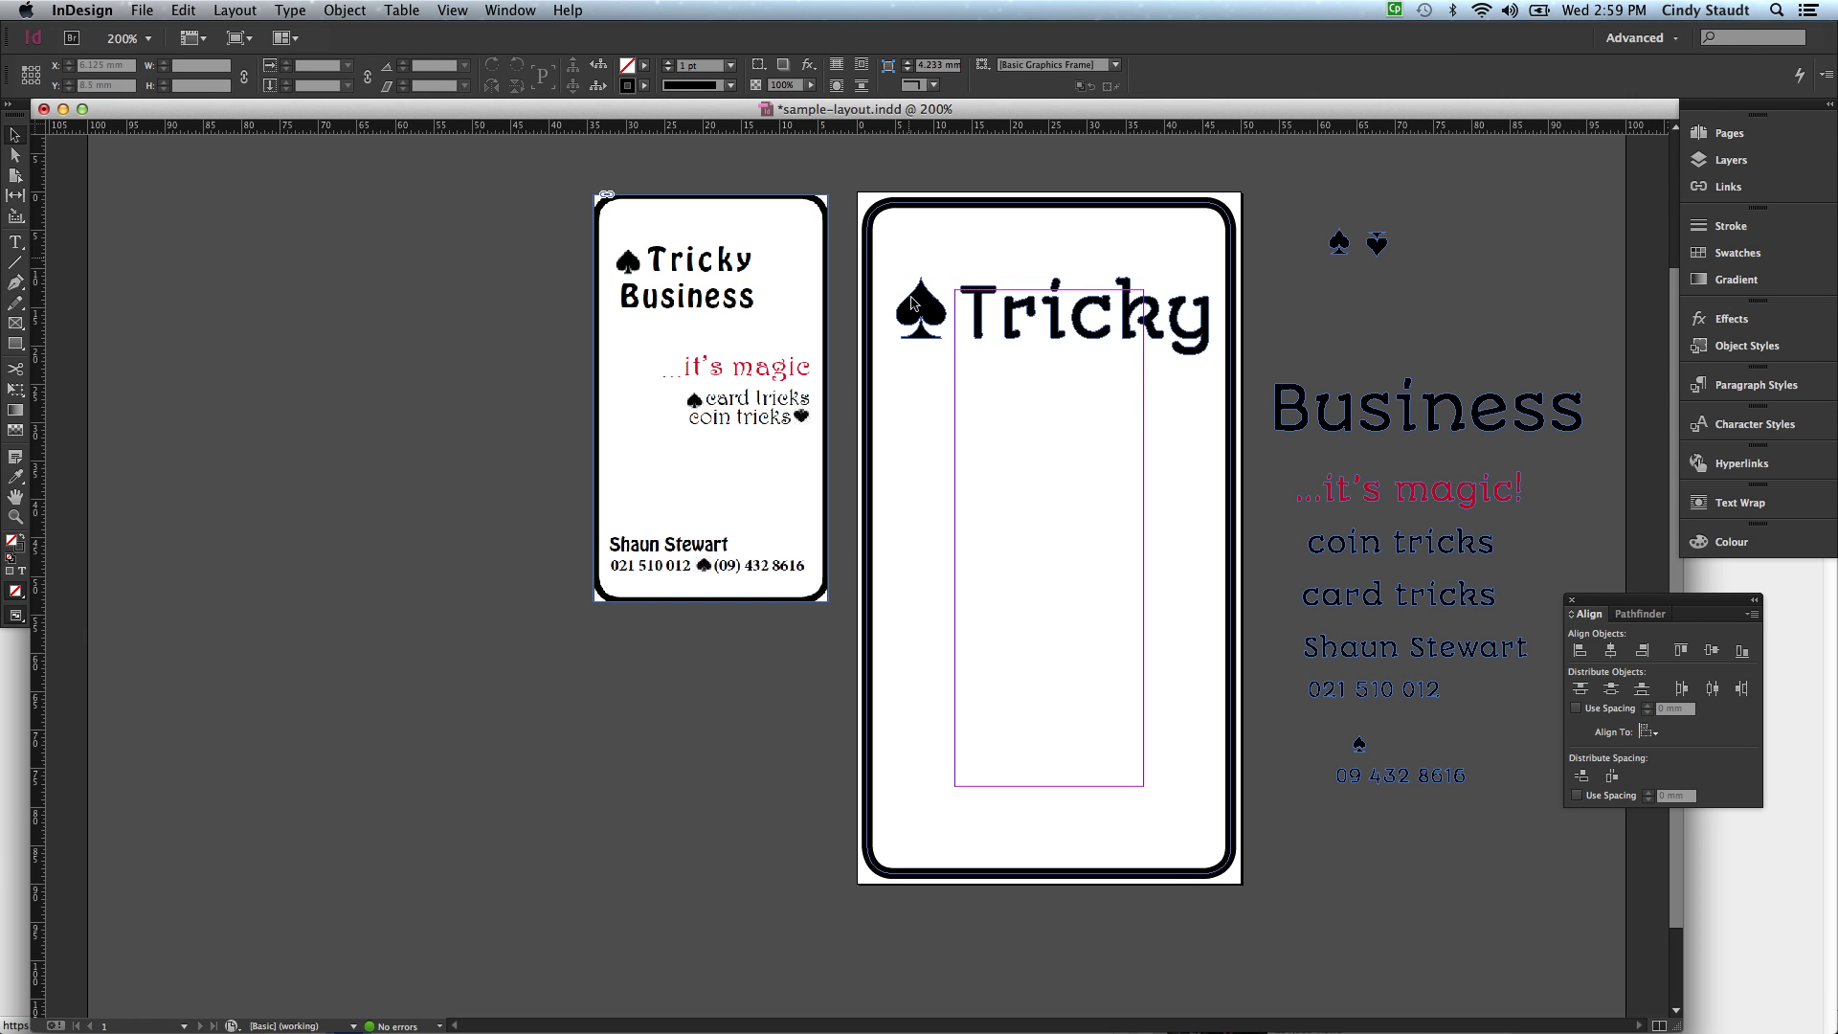
pyautogui.moveTo(957, 255); pyautogui.dragTo(1286, 456)
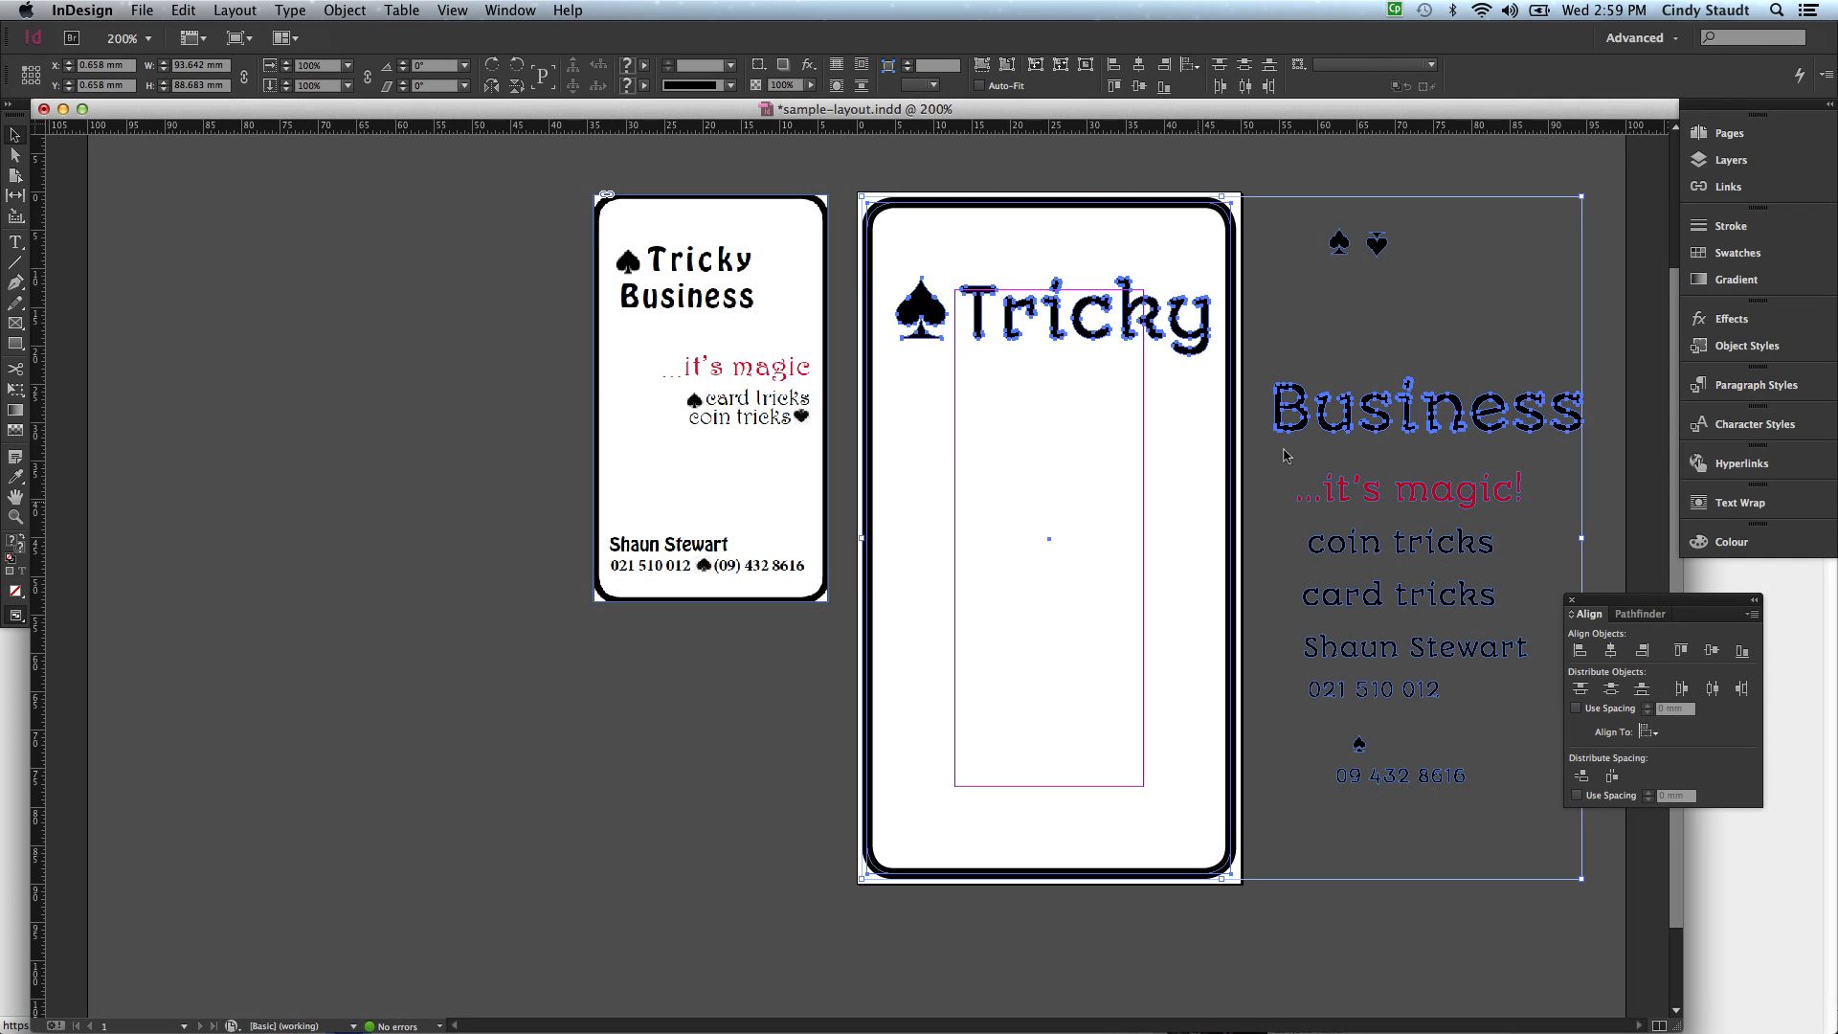
pyautogui.click(1192, 503)
pyautogui.click(991, 327)
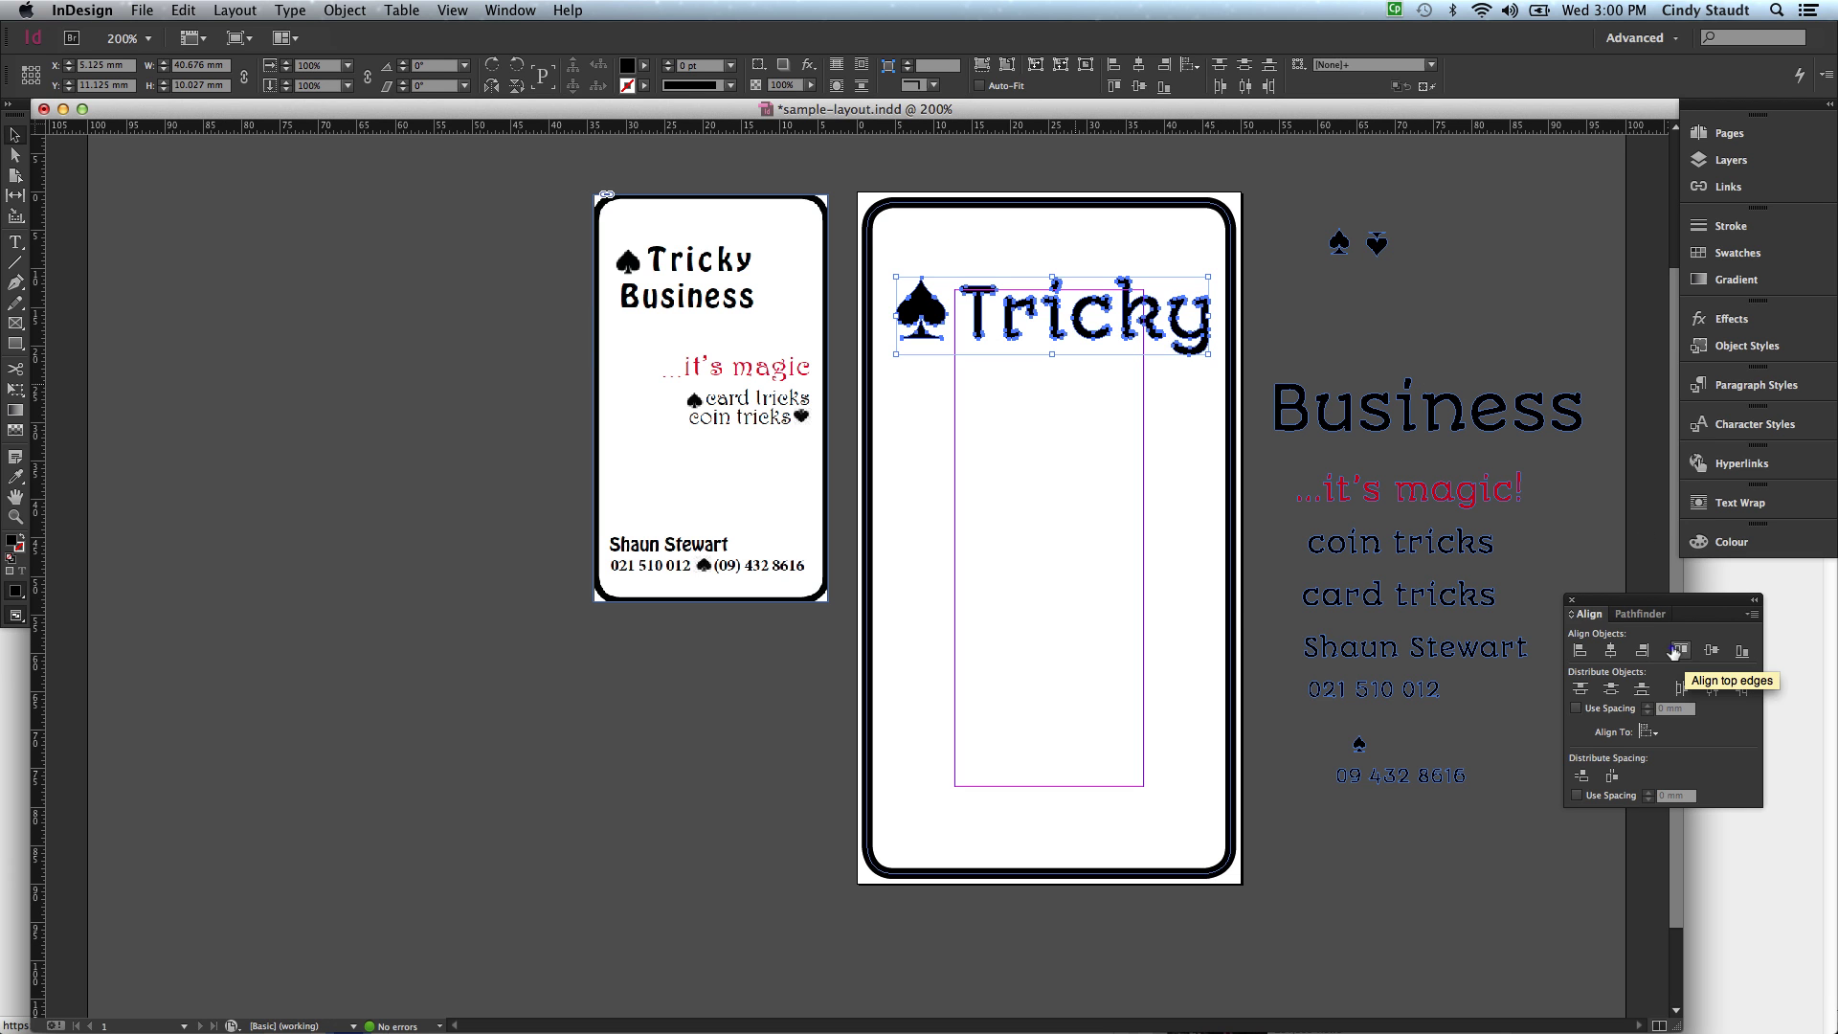
# Group the large spade with the "Tricky" lettering on the card and select the resulting group
pyautogui.click(1051, 446)
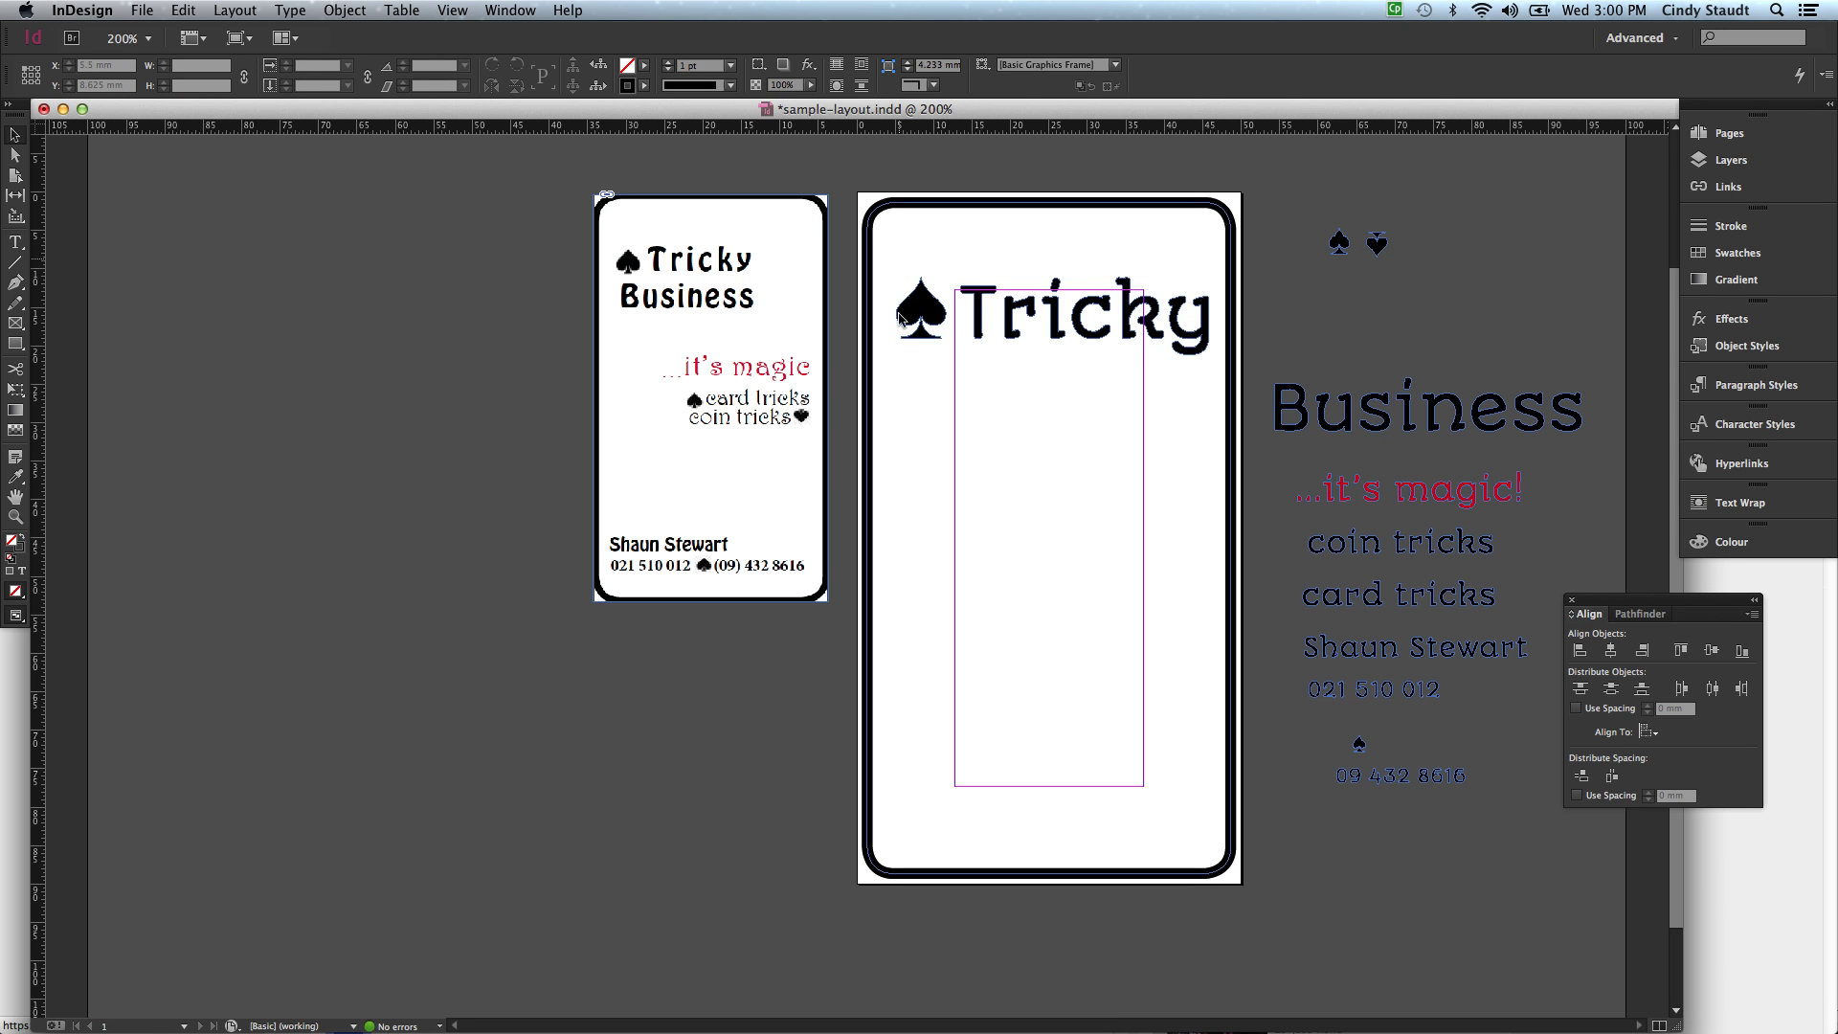
pyautogui.moveTo(894, 257); pyautogui.dragTo(1120, 348)
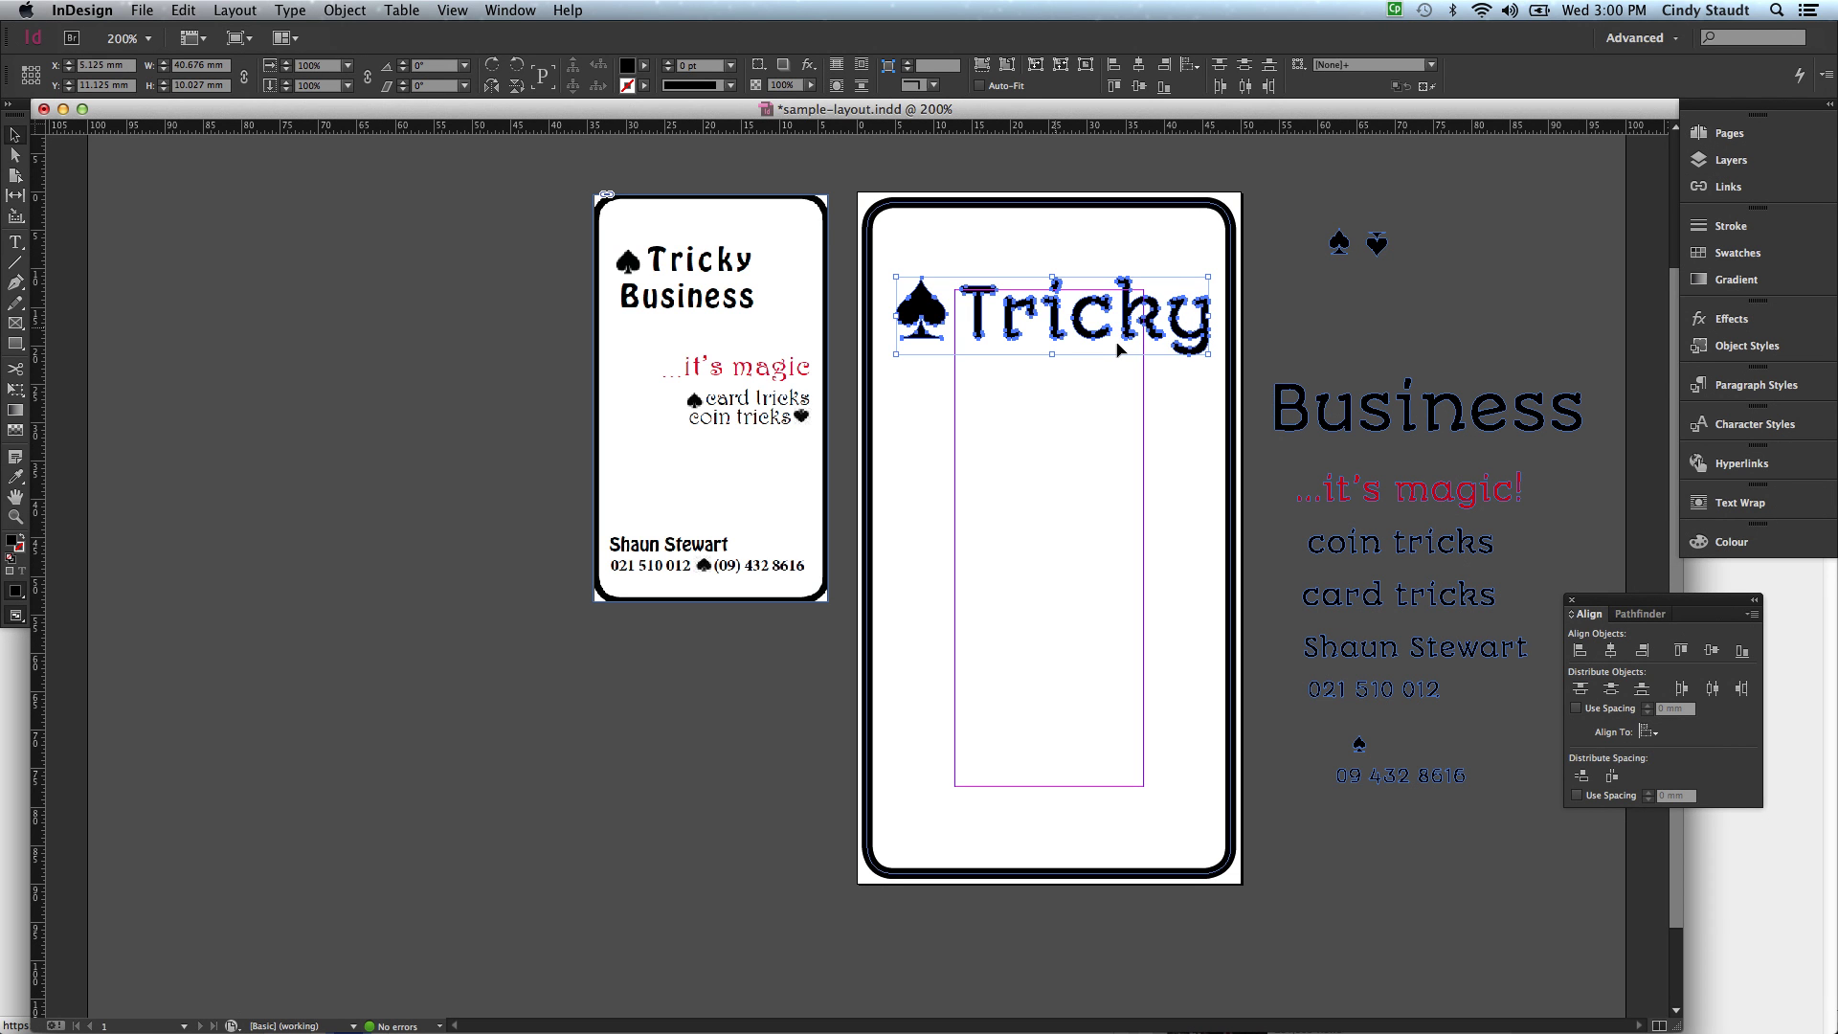
pyautogui.rightClick(1054, 332)
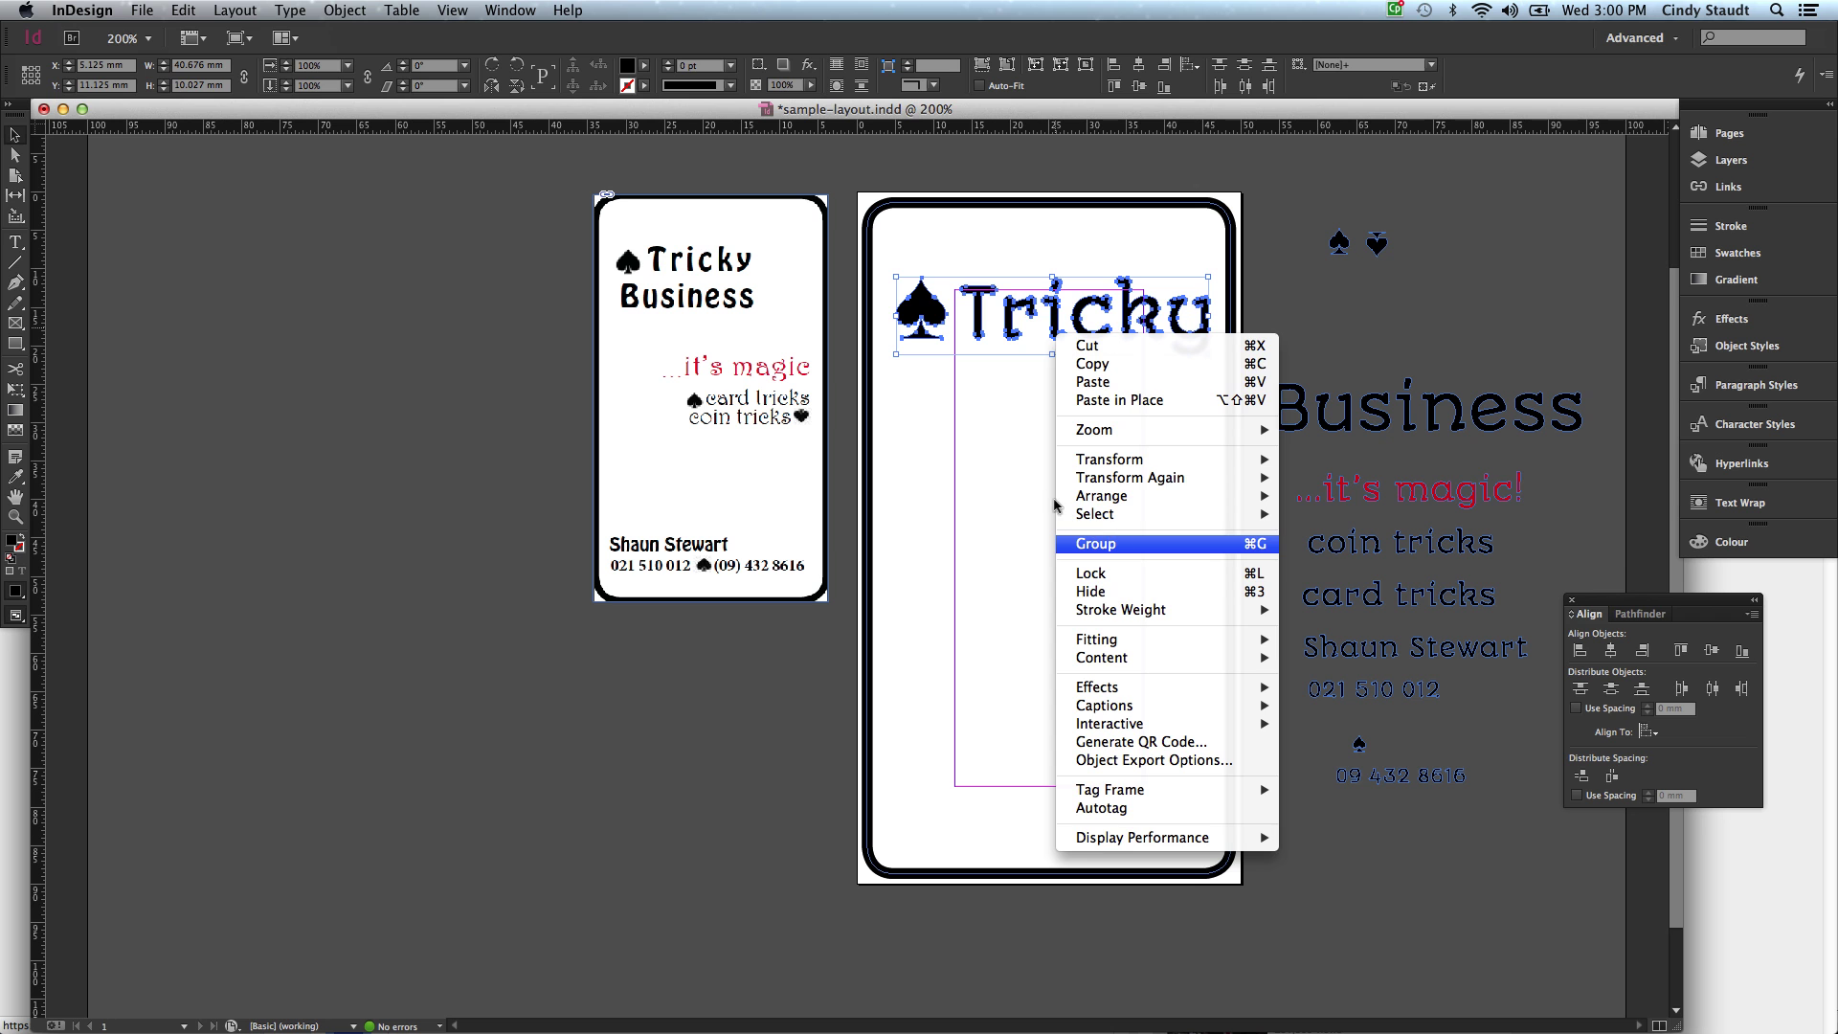
pyautogui.click(1035, 443)
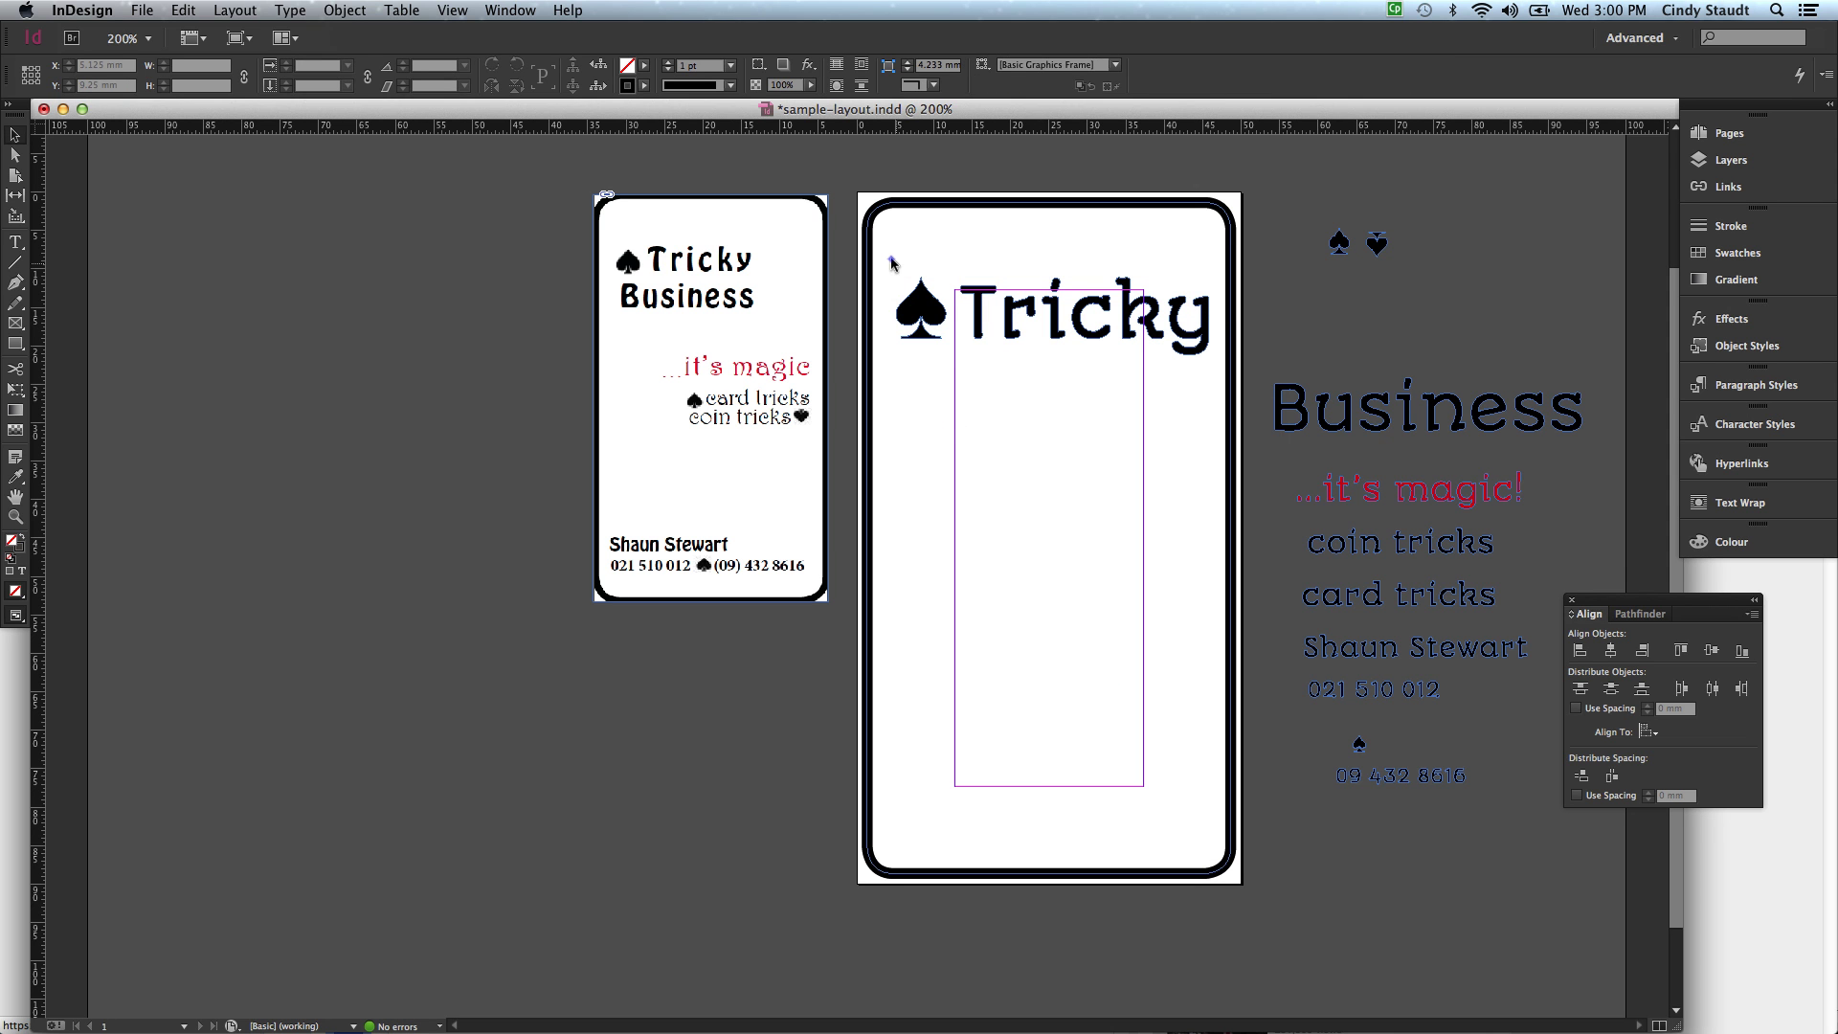
pyautogui.click(1017, 338)
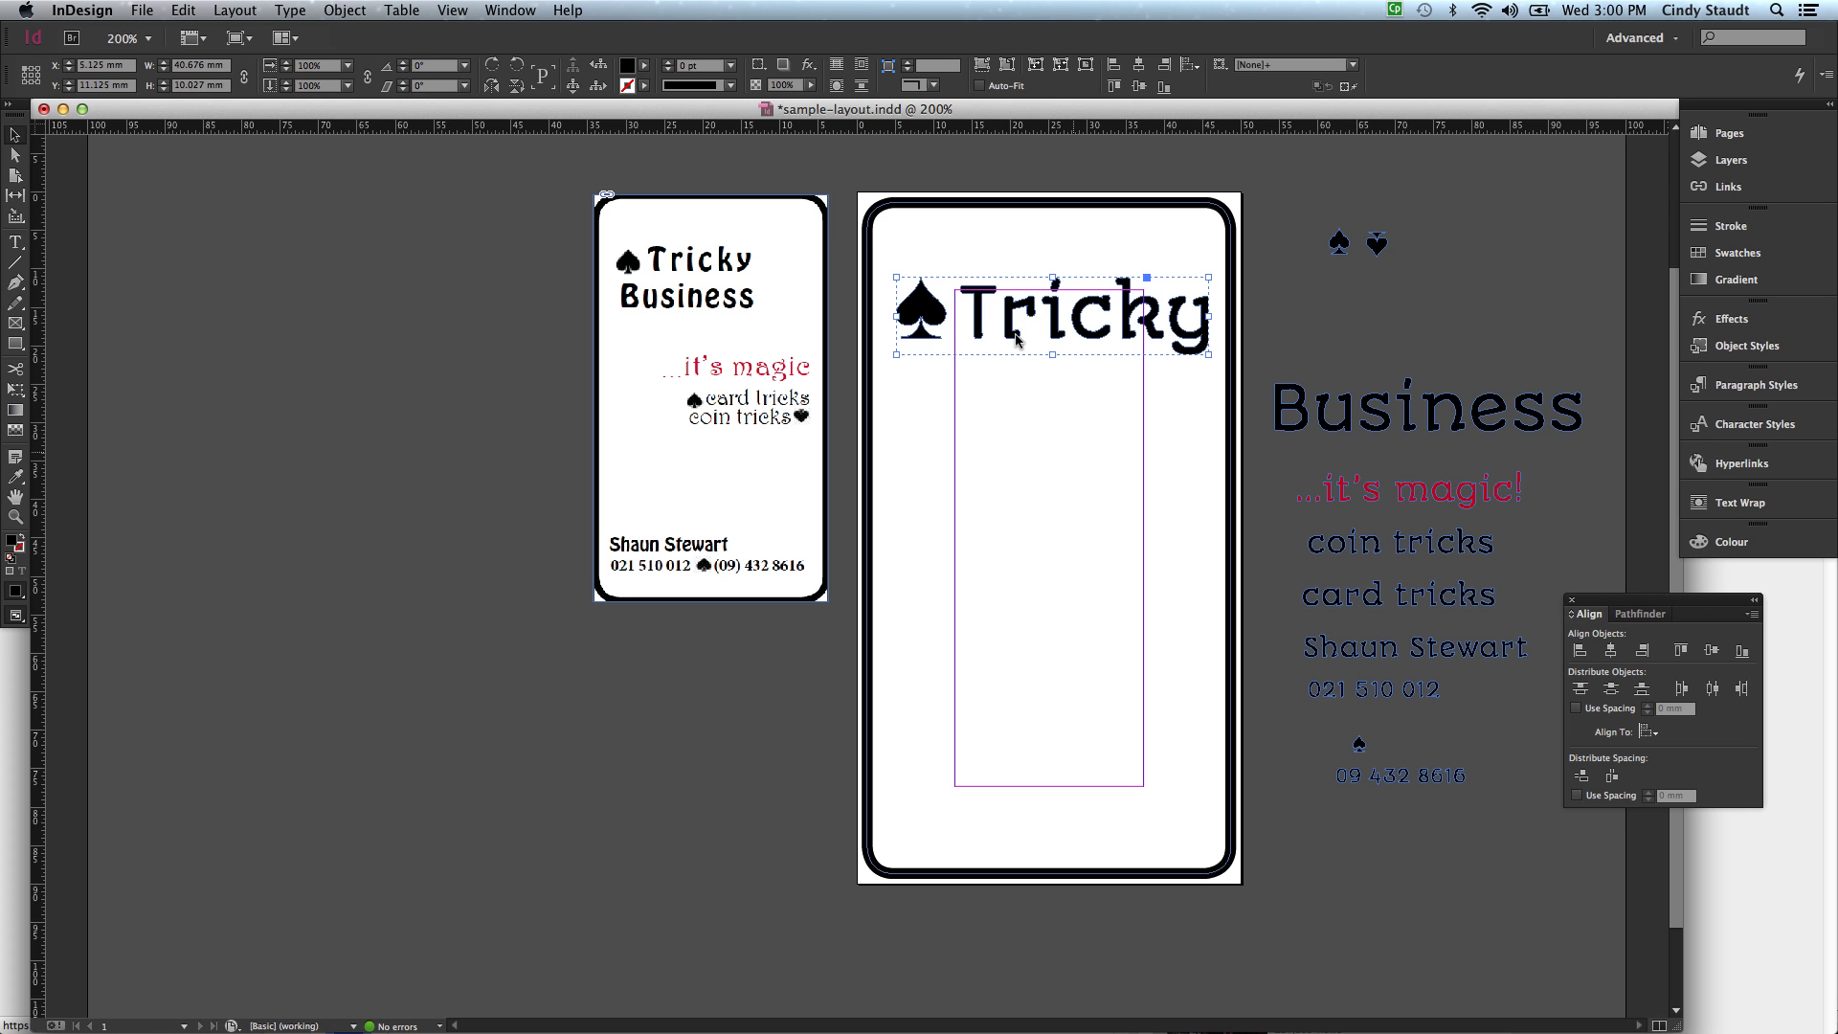
# Ungroup the spade and the "Tricky" lettering
pyautogui.click(1069, 450)
pyautogui.click(933, 309)
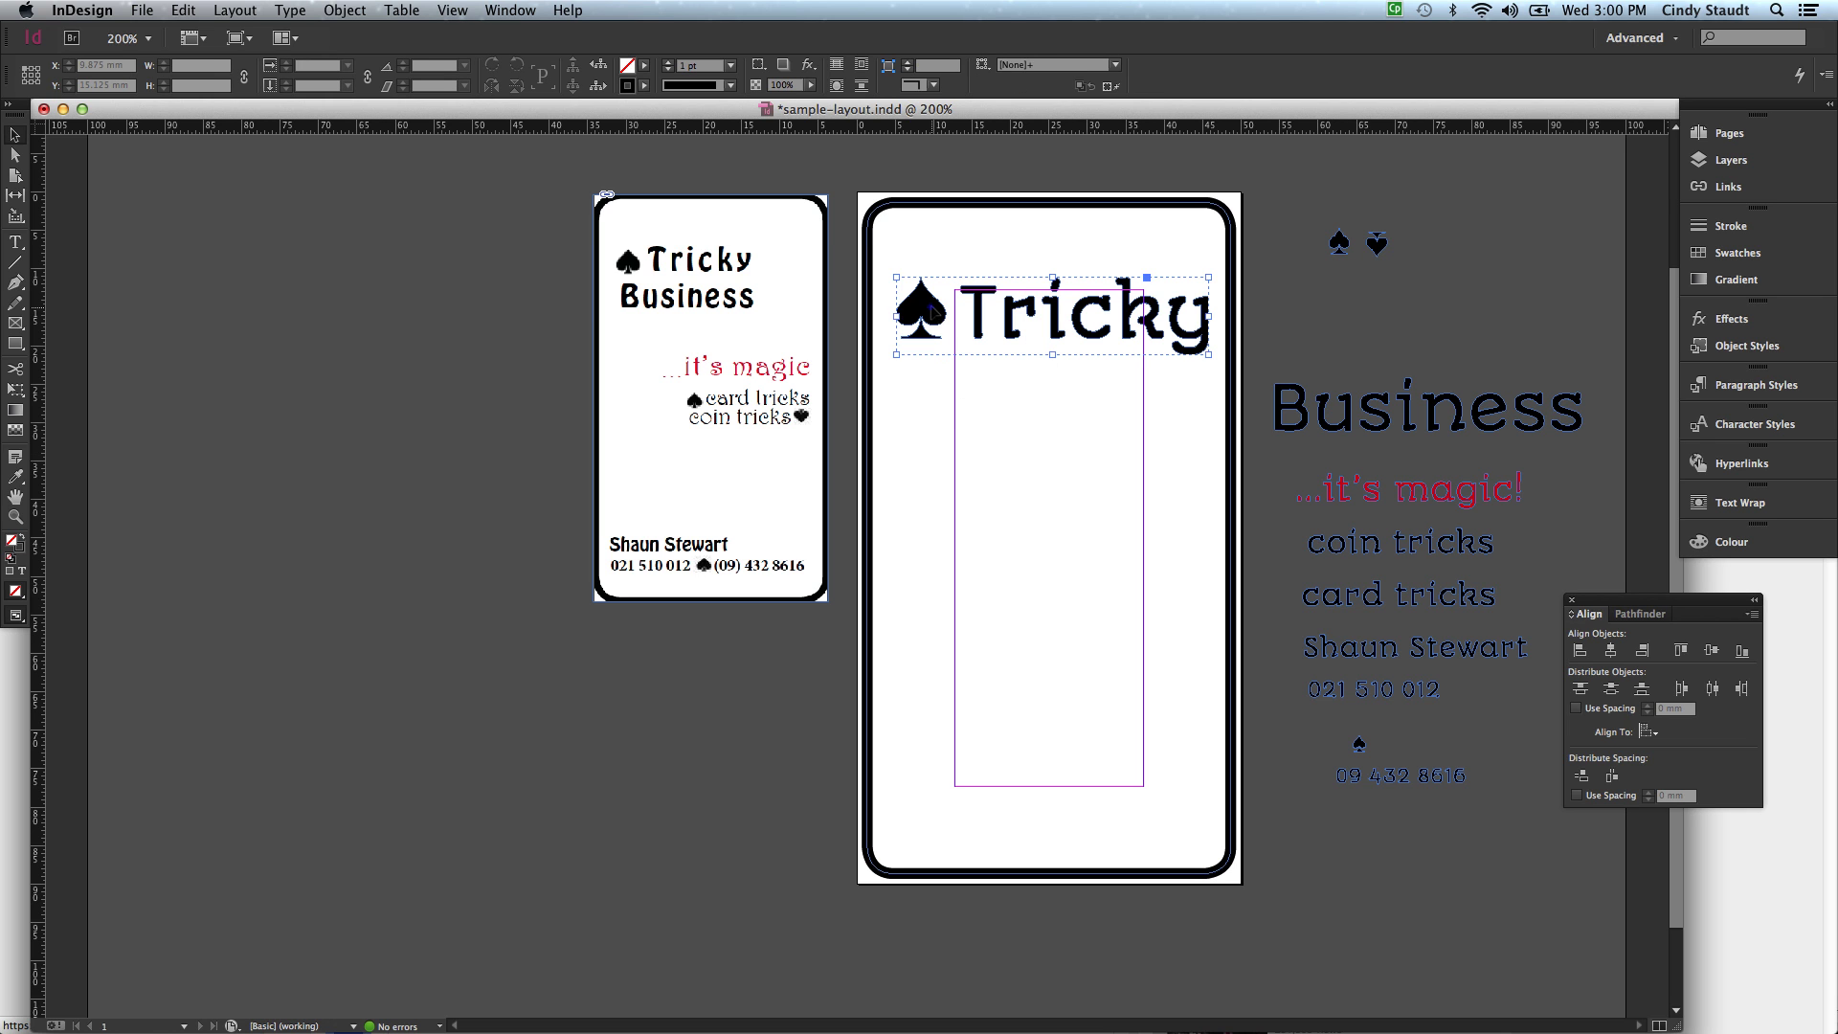
pyautogui.doubleClick(932, 310)
pyautogui.click(929, 305)
pyautogui.rightClick(935, 302)
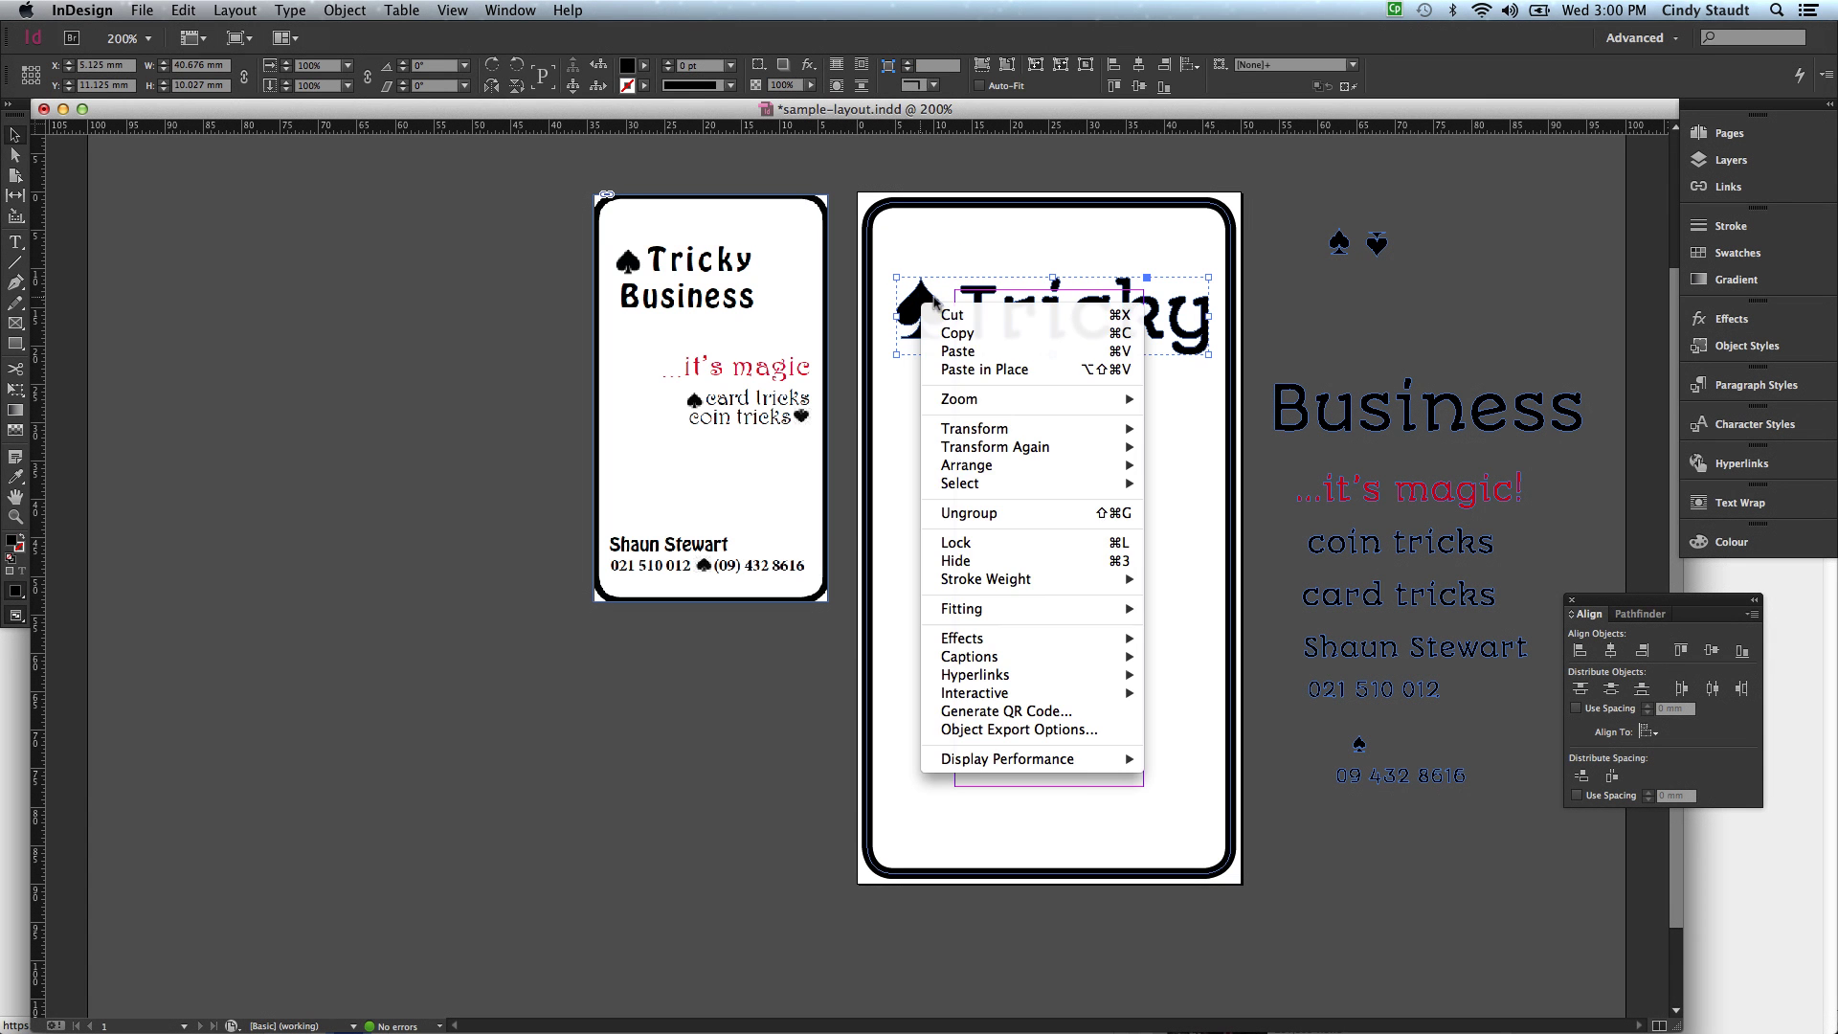
pyautogui.click(1001, 512)
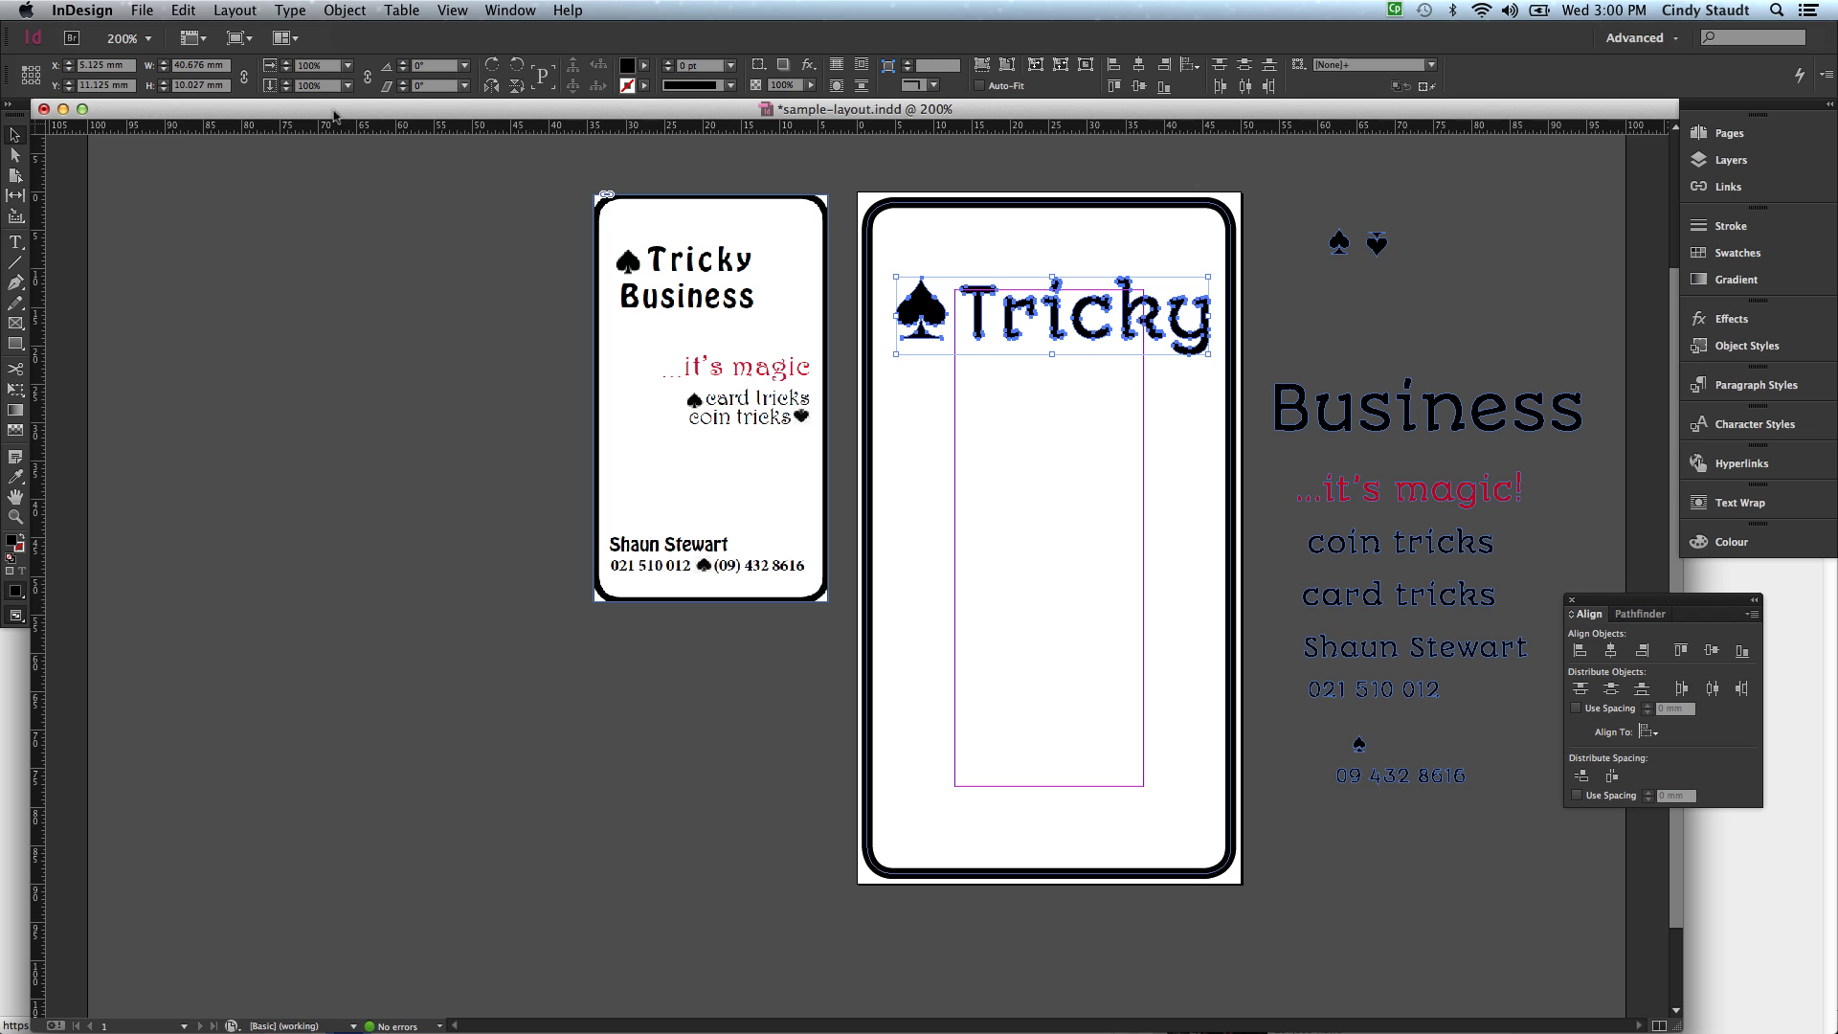
# Group the spade and the "Tricky" lettering again and reselect them as one object
pyautogui.click(328, 12)
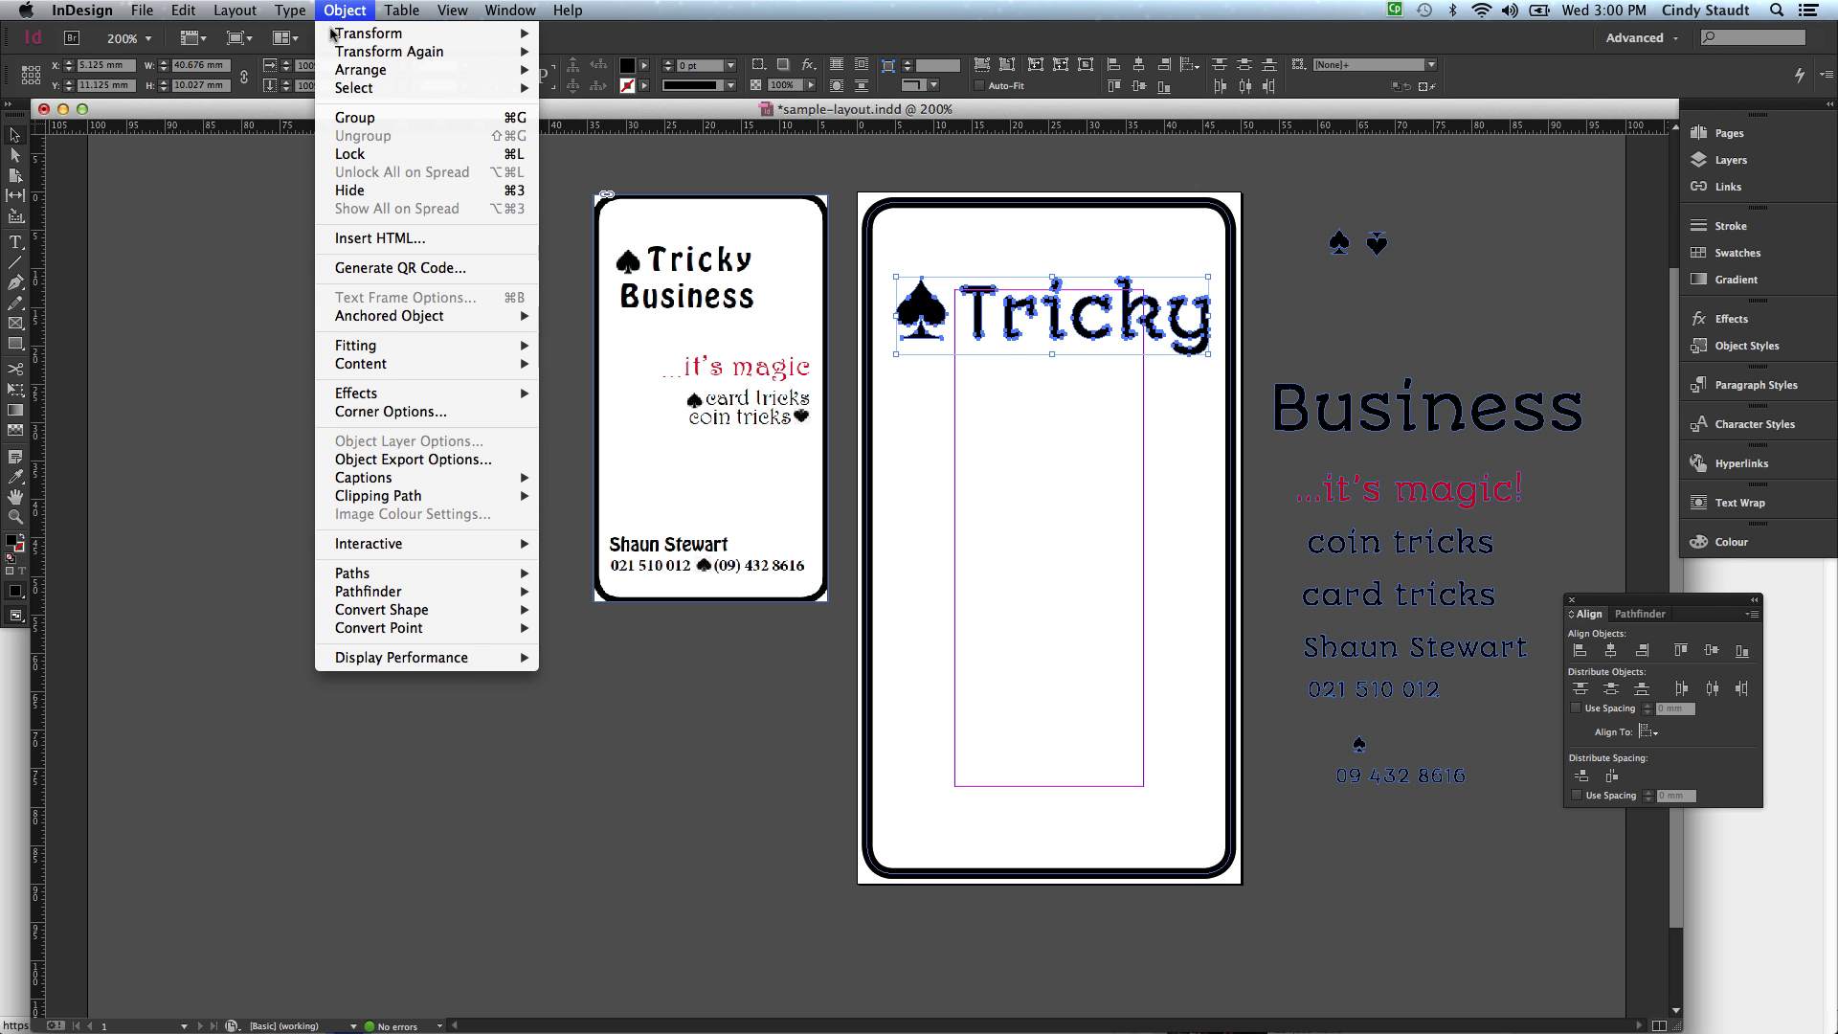
pyautogui.click(338, 118)
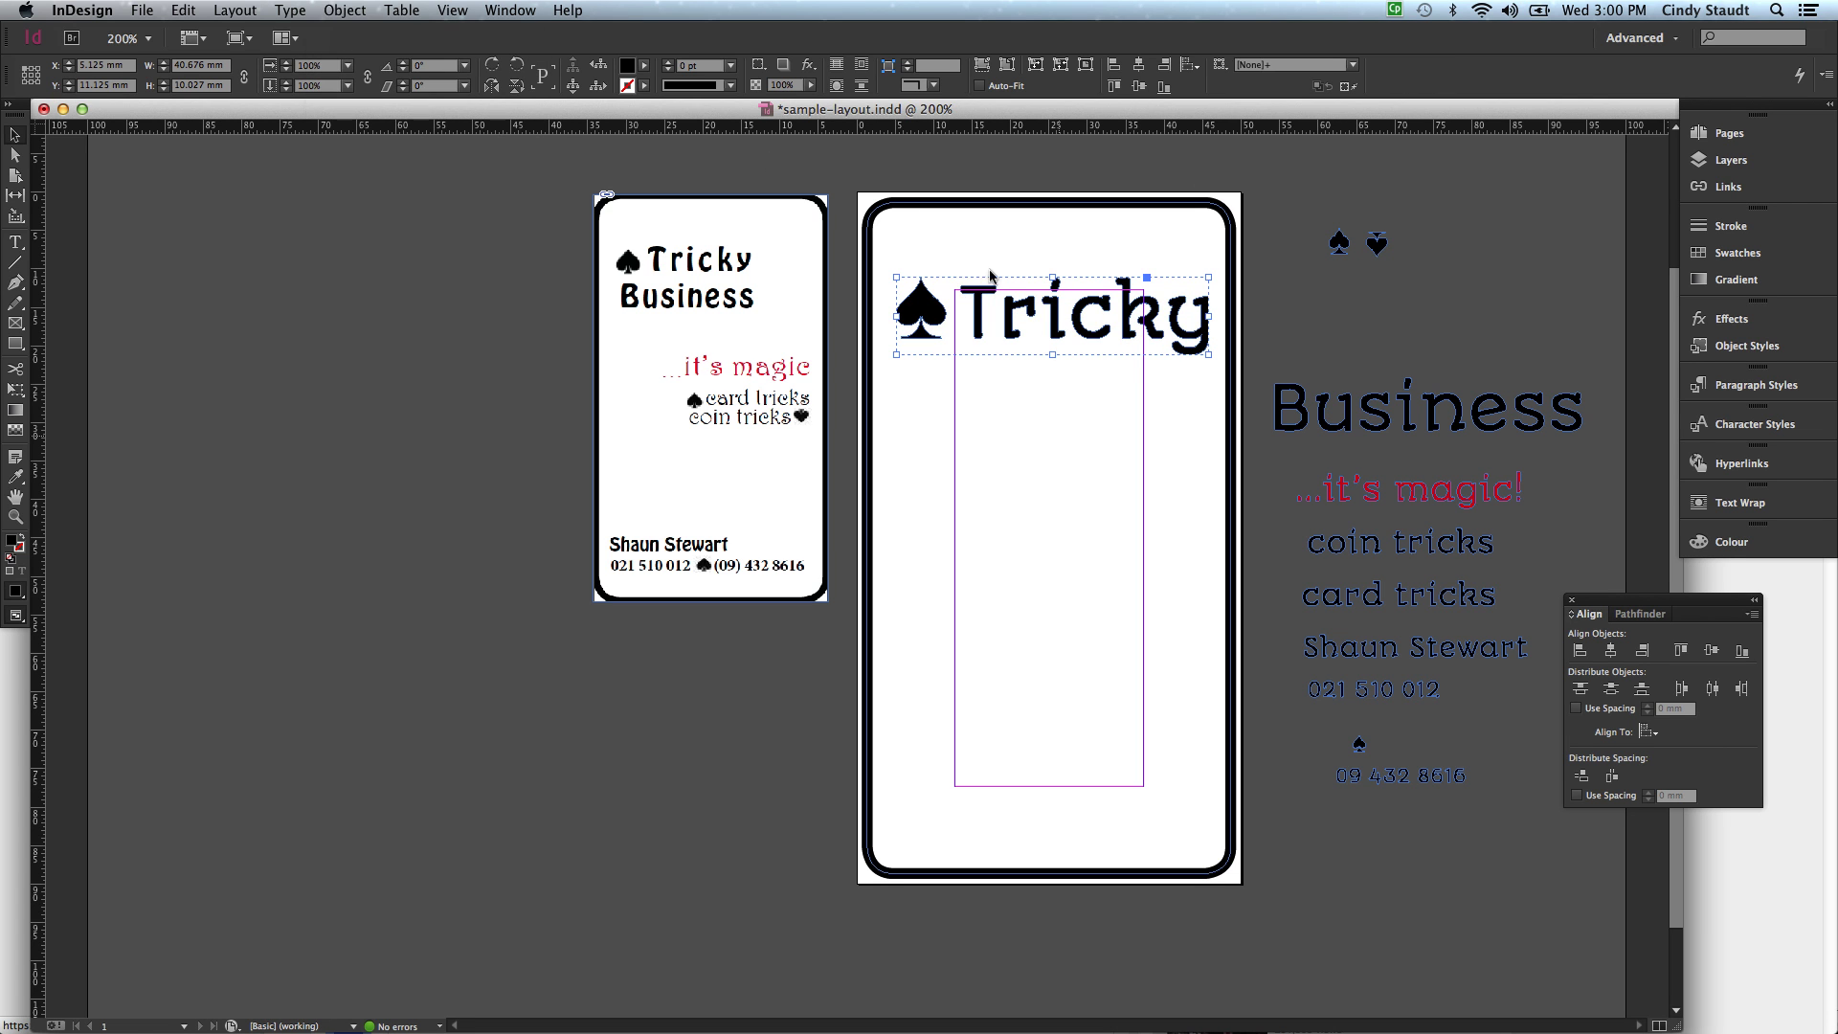
pyautogui.click(1054, 435)
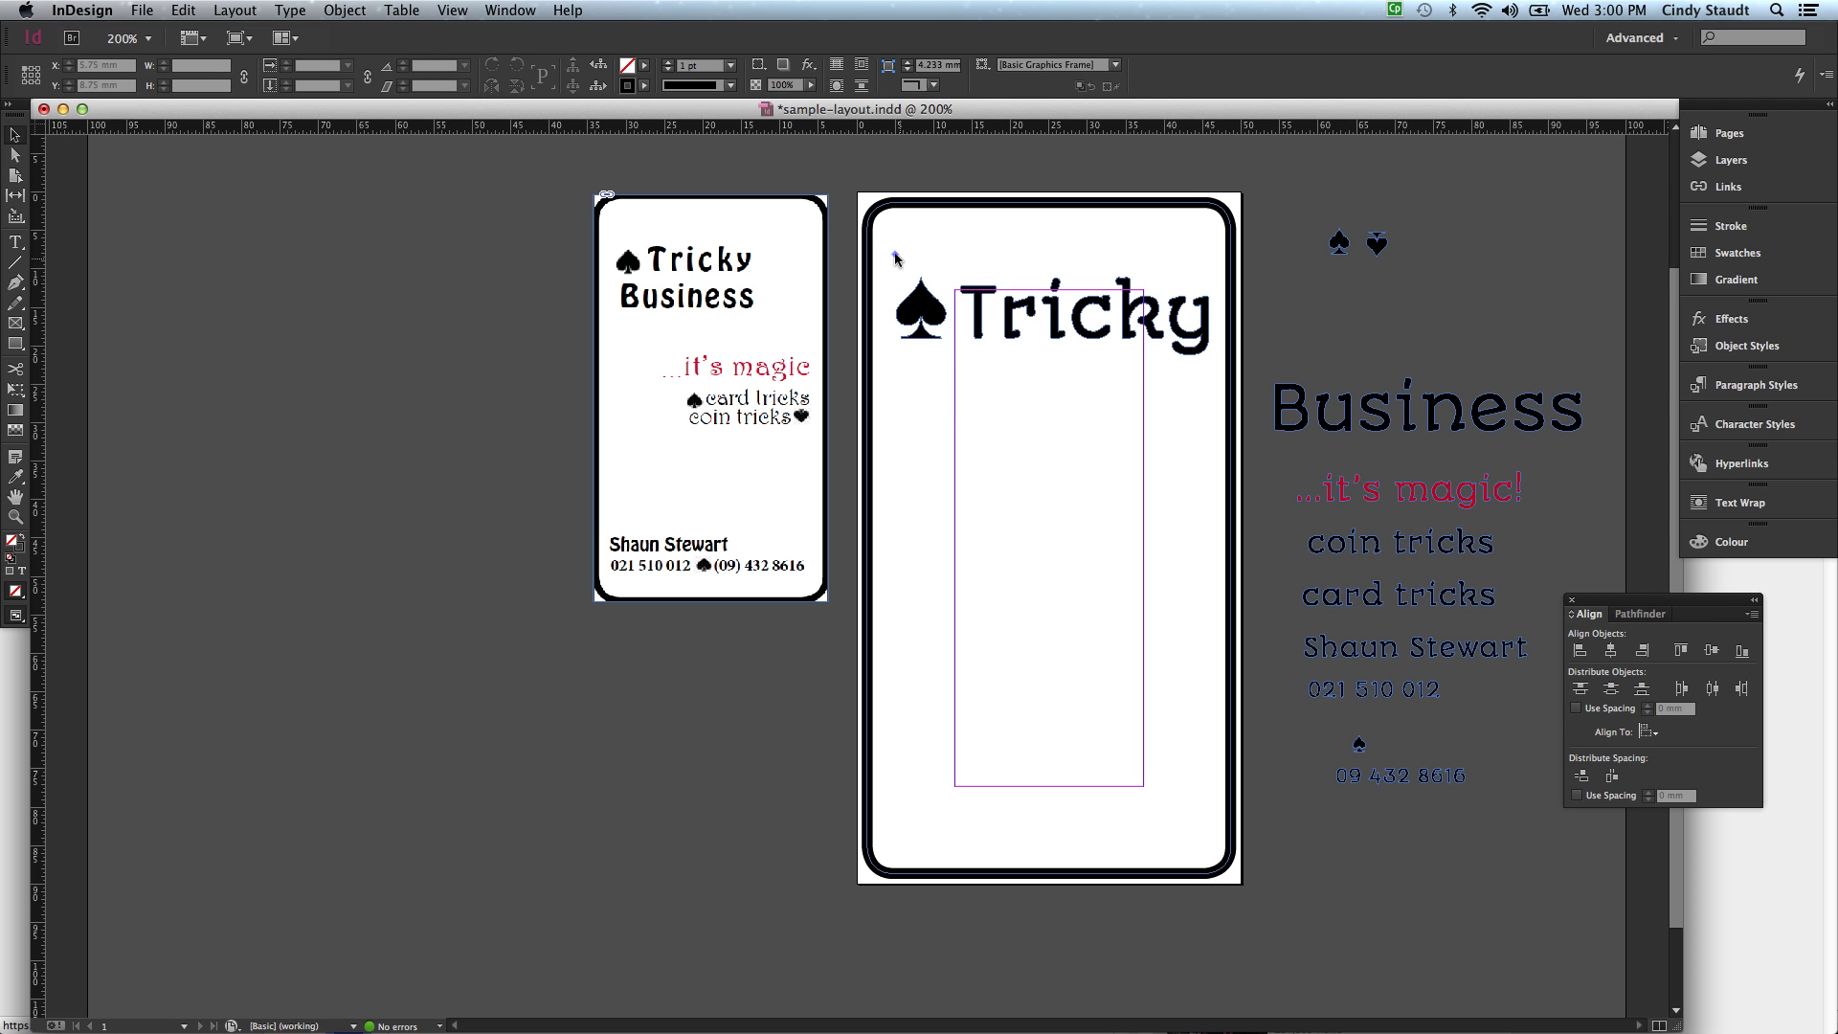
pyautogui.moveTo(897, 258); pyautogui.dragTo(1137, 354)
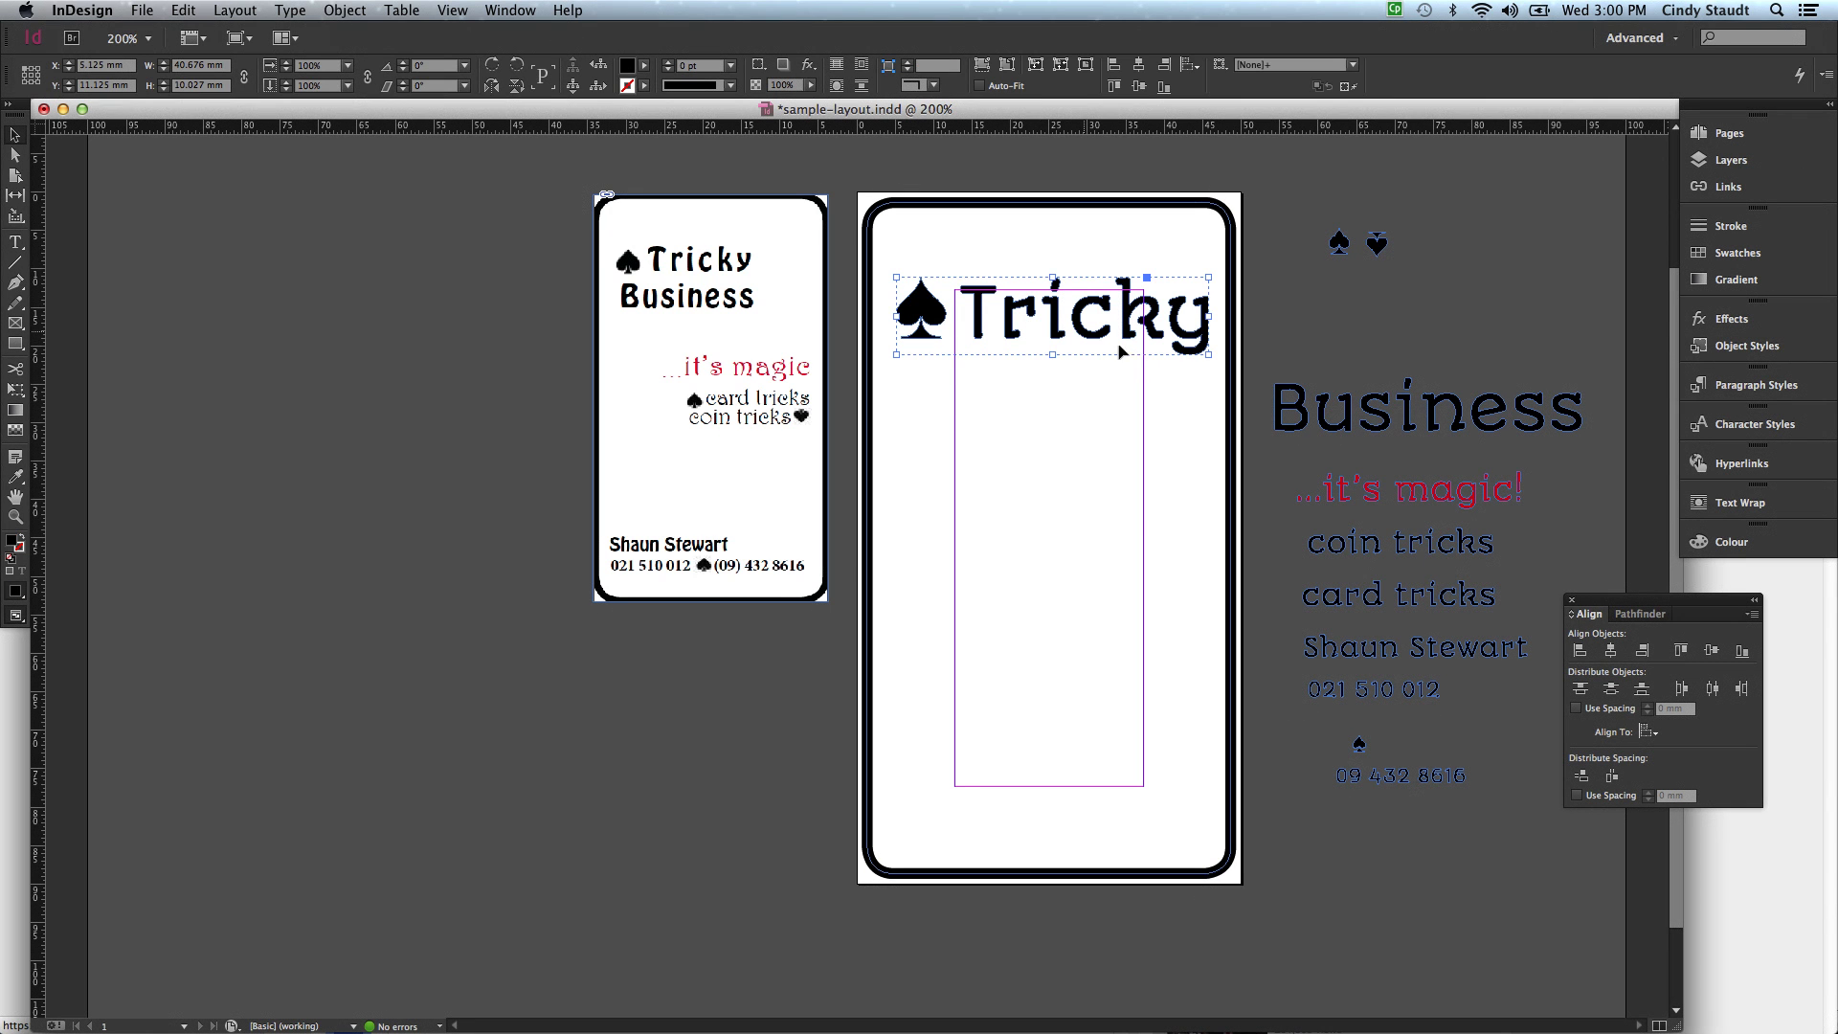
# Move the spade-and-"Tricky" group to the card's horizontal centre at X 4.662 mm, Y 11 mm
pyautogui.moveTo(1083, 335); pyautogui.dragTo(1082, 336)
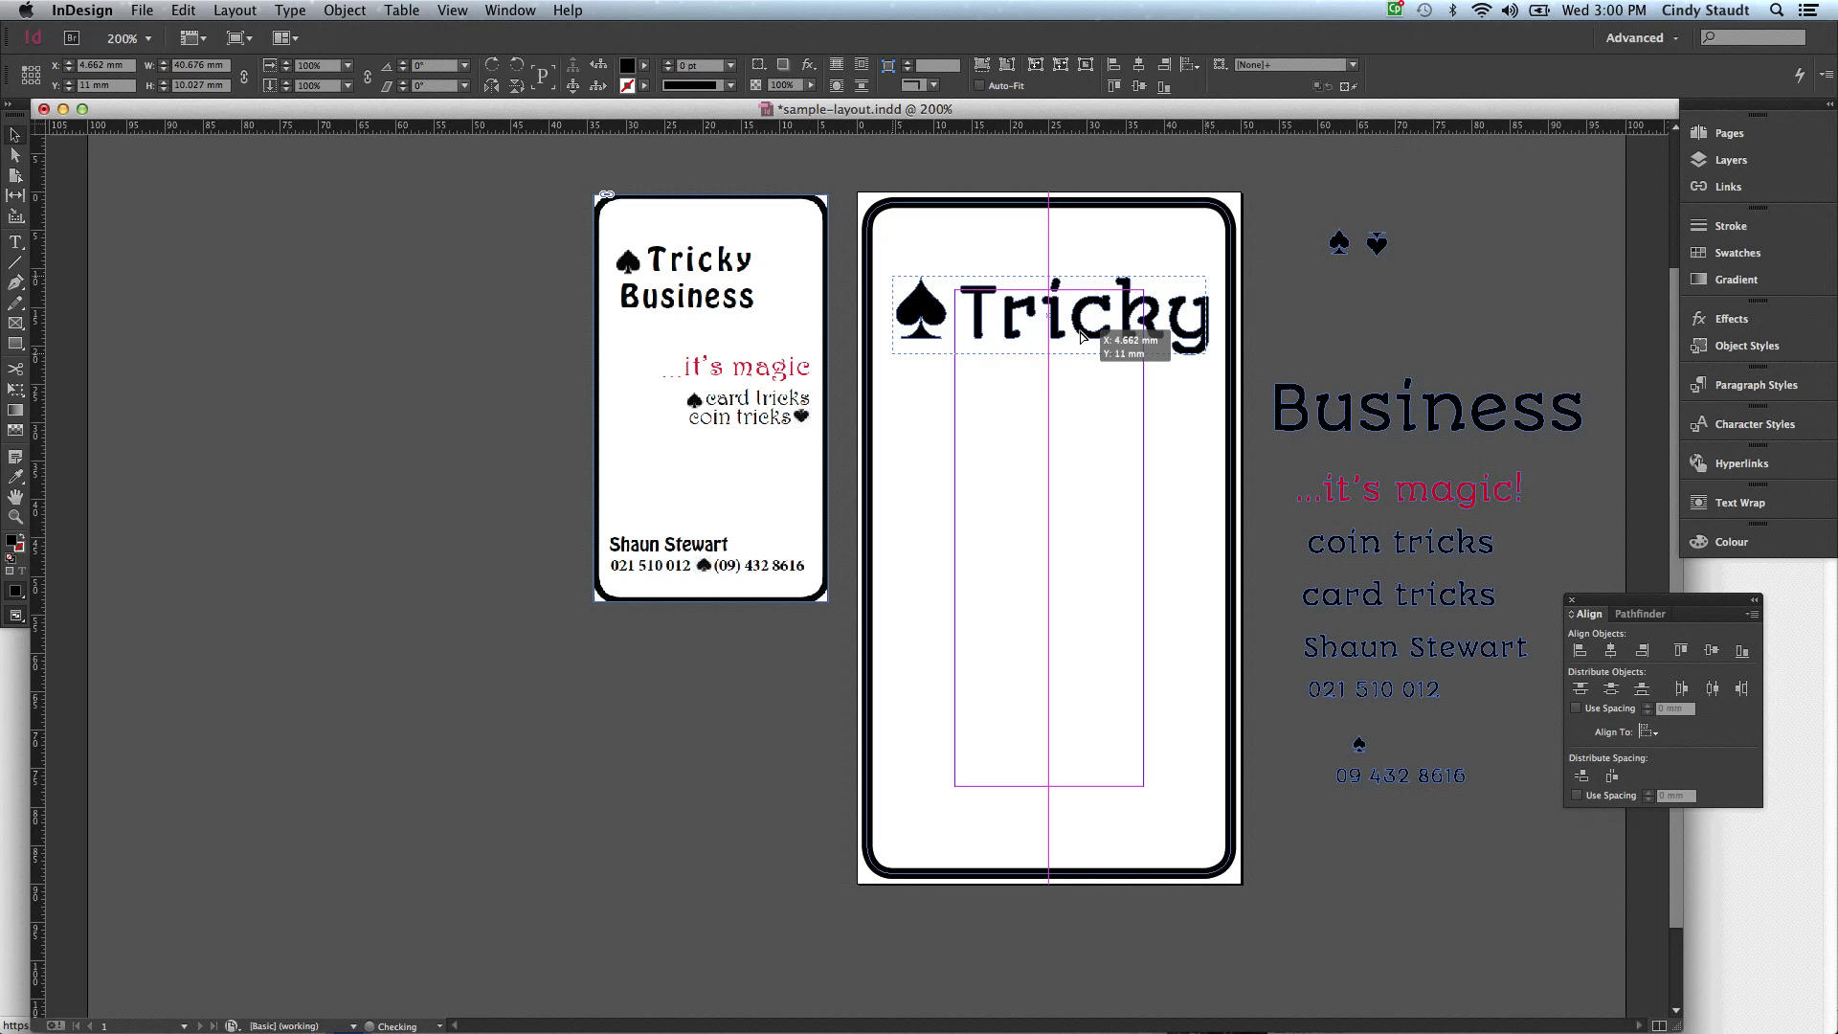
pyautogui.moveTo(1082, 336); pyautogui.dragTo(1082, 336)
pyautogui.moveTo(1082, 336); pyautogui.dragTo(1082, 335)
pyautogui.moveTo(1082, 335); pyautogui.dragTo(1079, 336)
# Move the "Business" lettering below "Tricky" at the card's edge, and scale the spade-and-"Tricky" group proportionally to 40 mm wide
pyautogui.click(1369, 410)
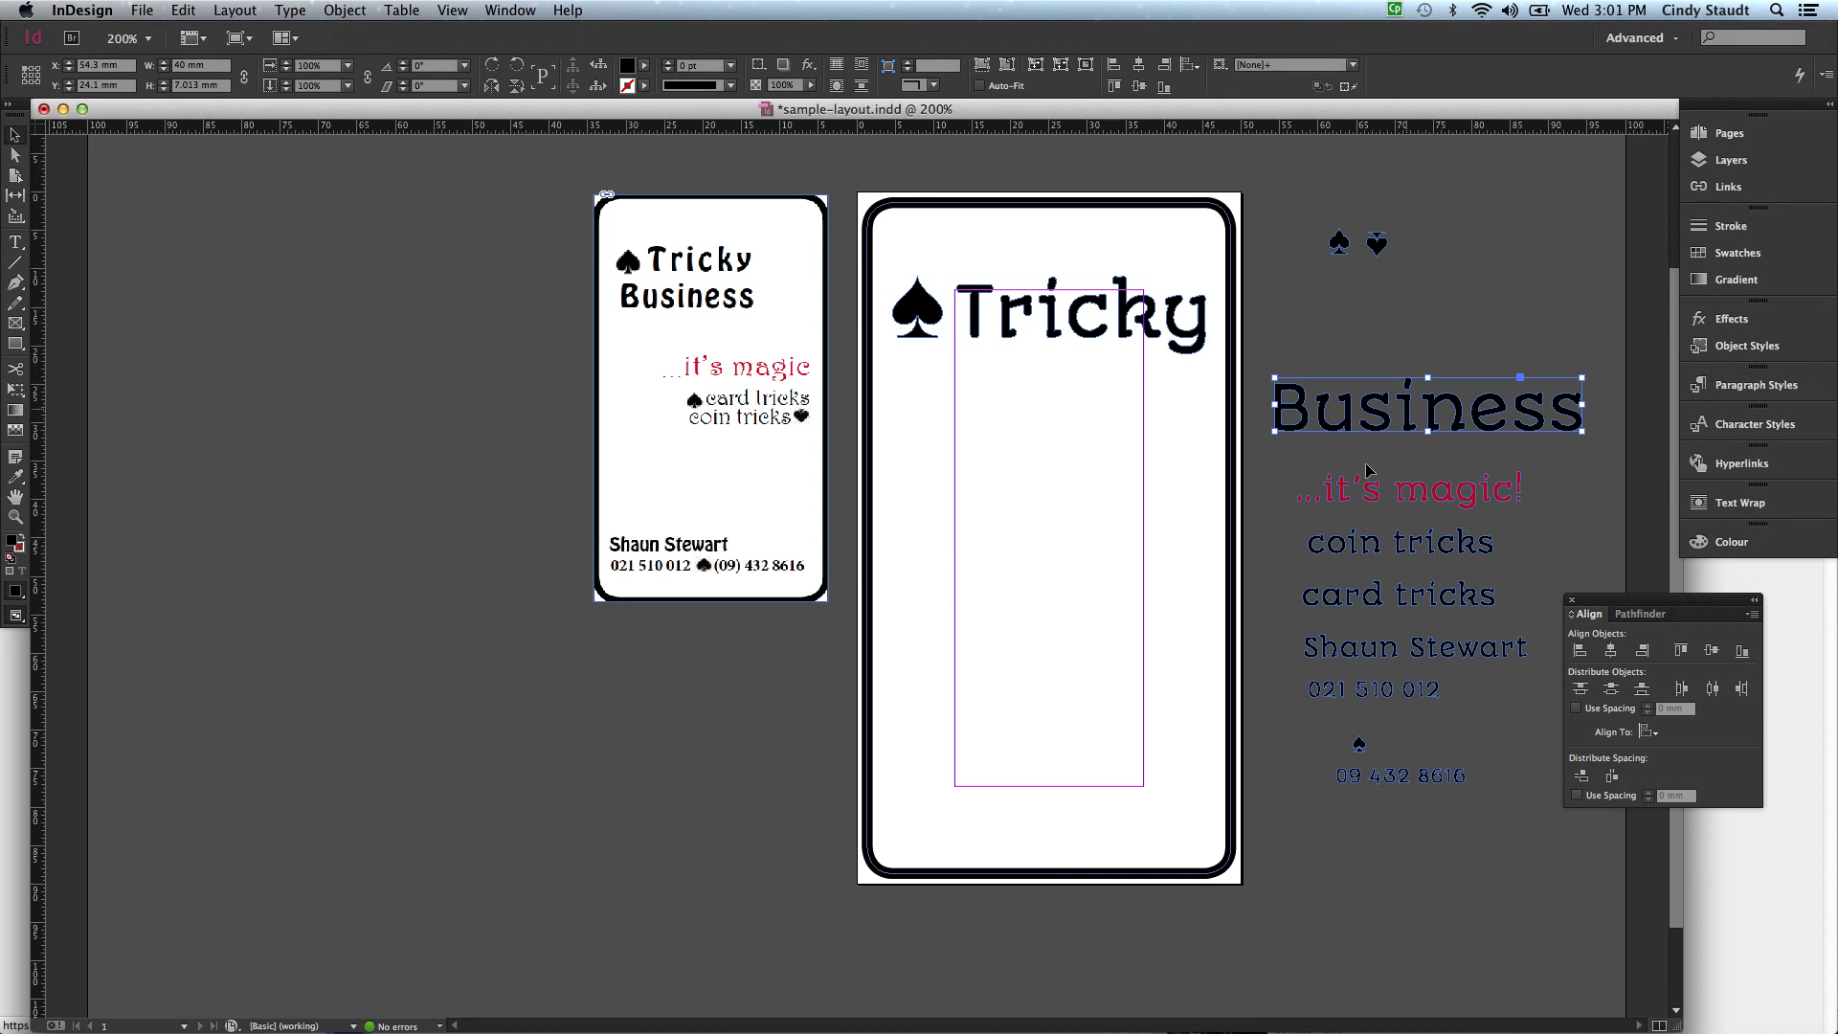
pyautogui.moveTo(1415, 412); pyautogui.dragTo(1192, 489)
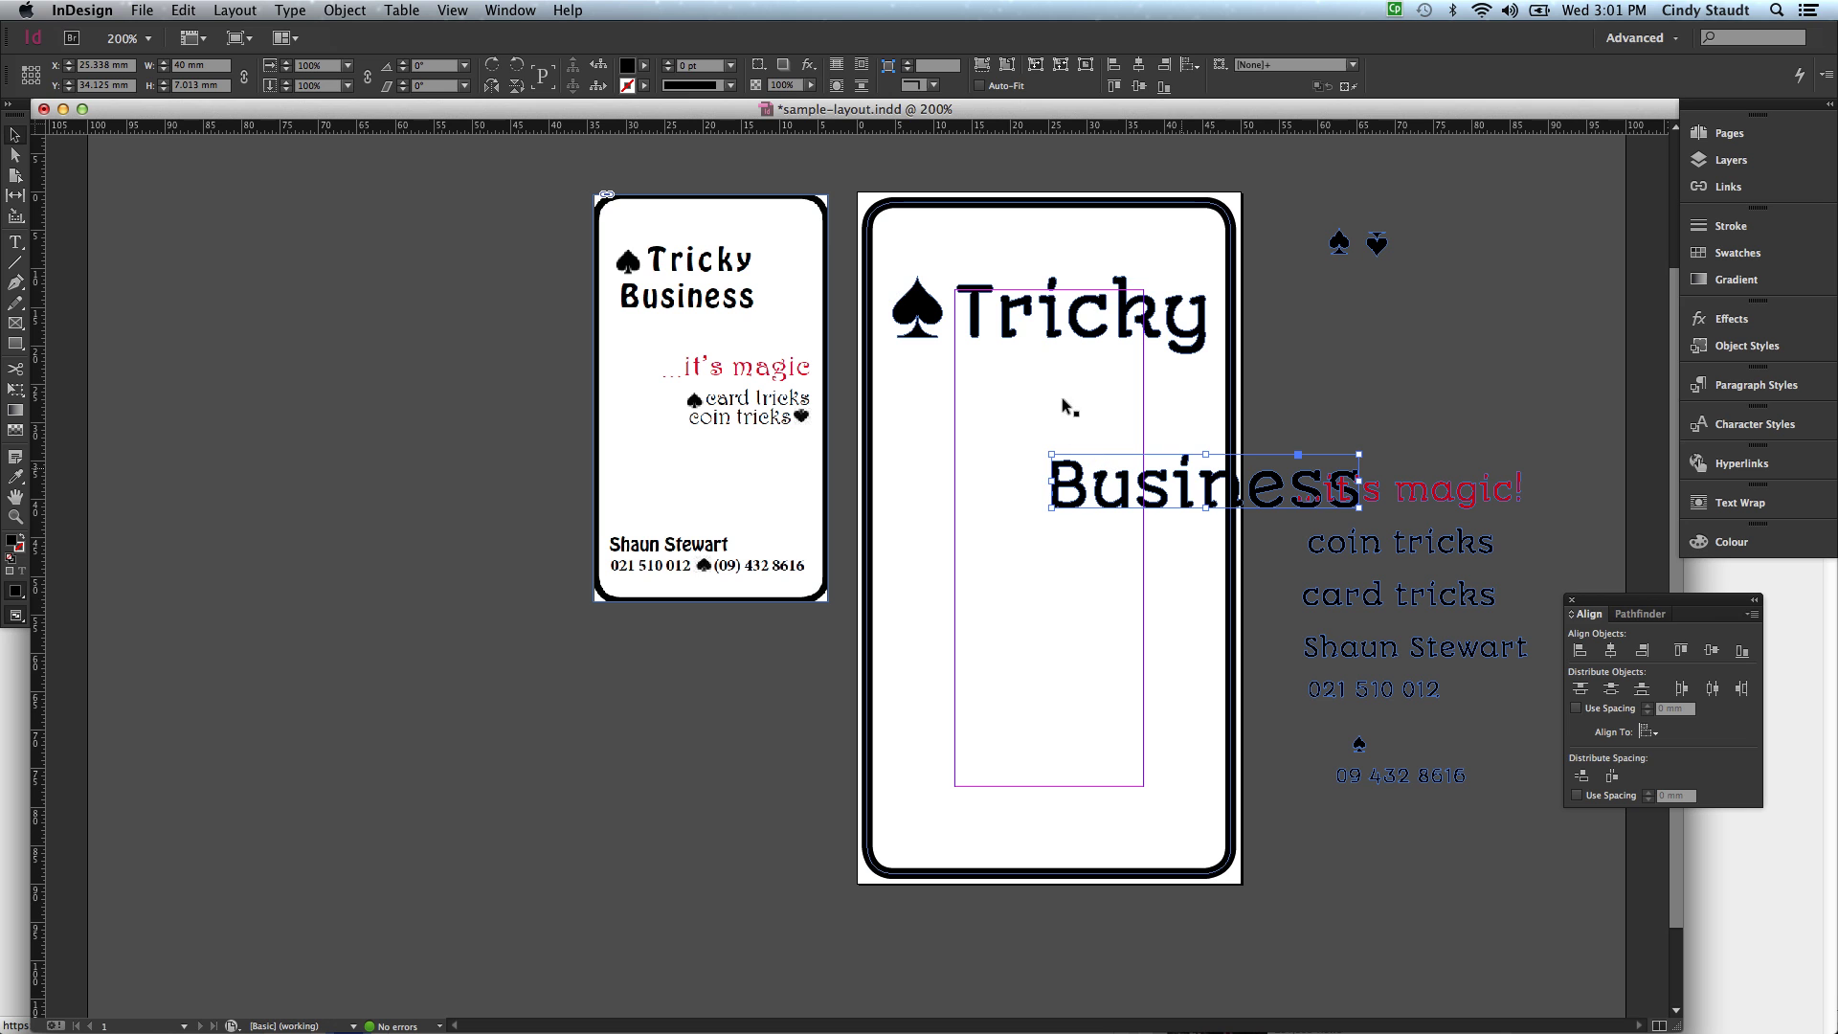
pyautogui.click(1055, 335)
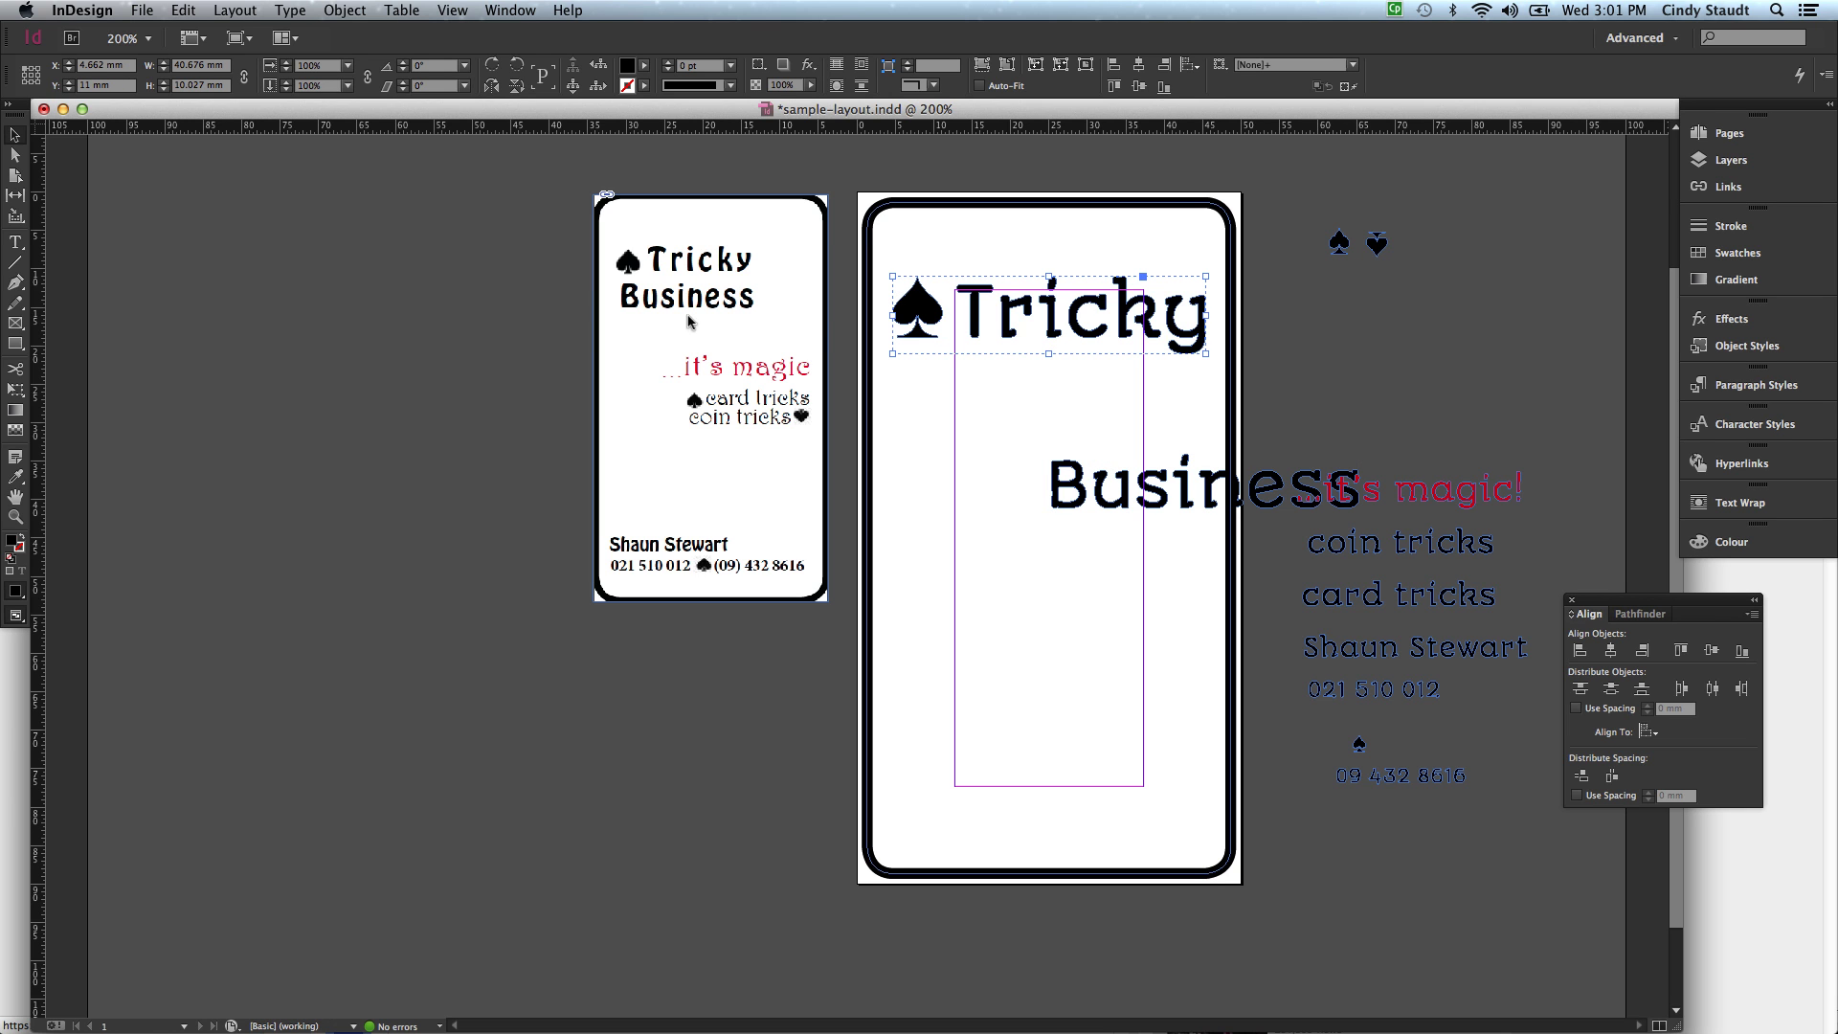
pyautogui.doubleClick(191, 65)
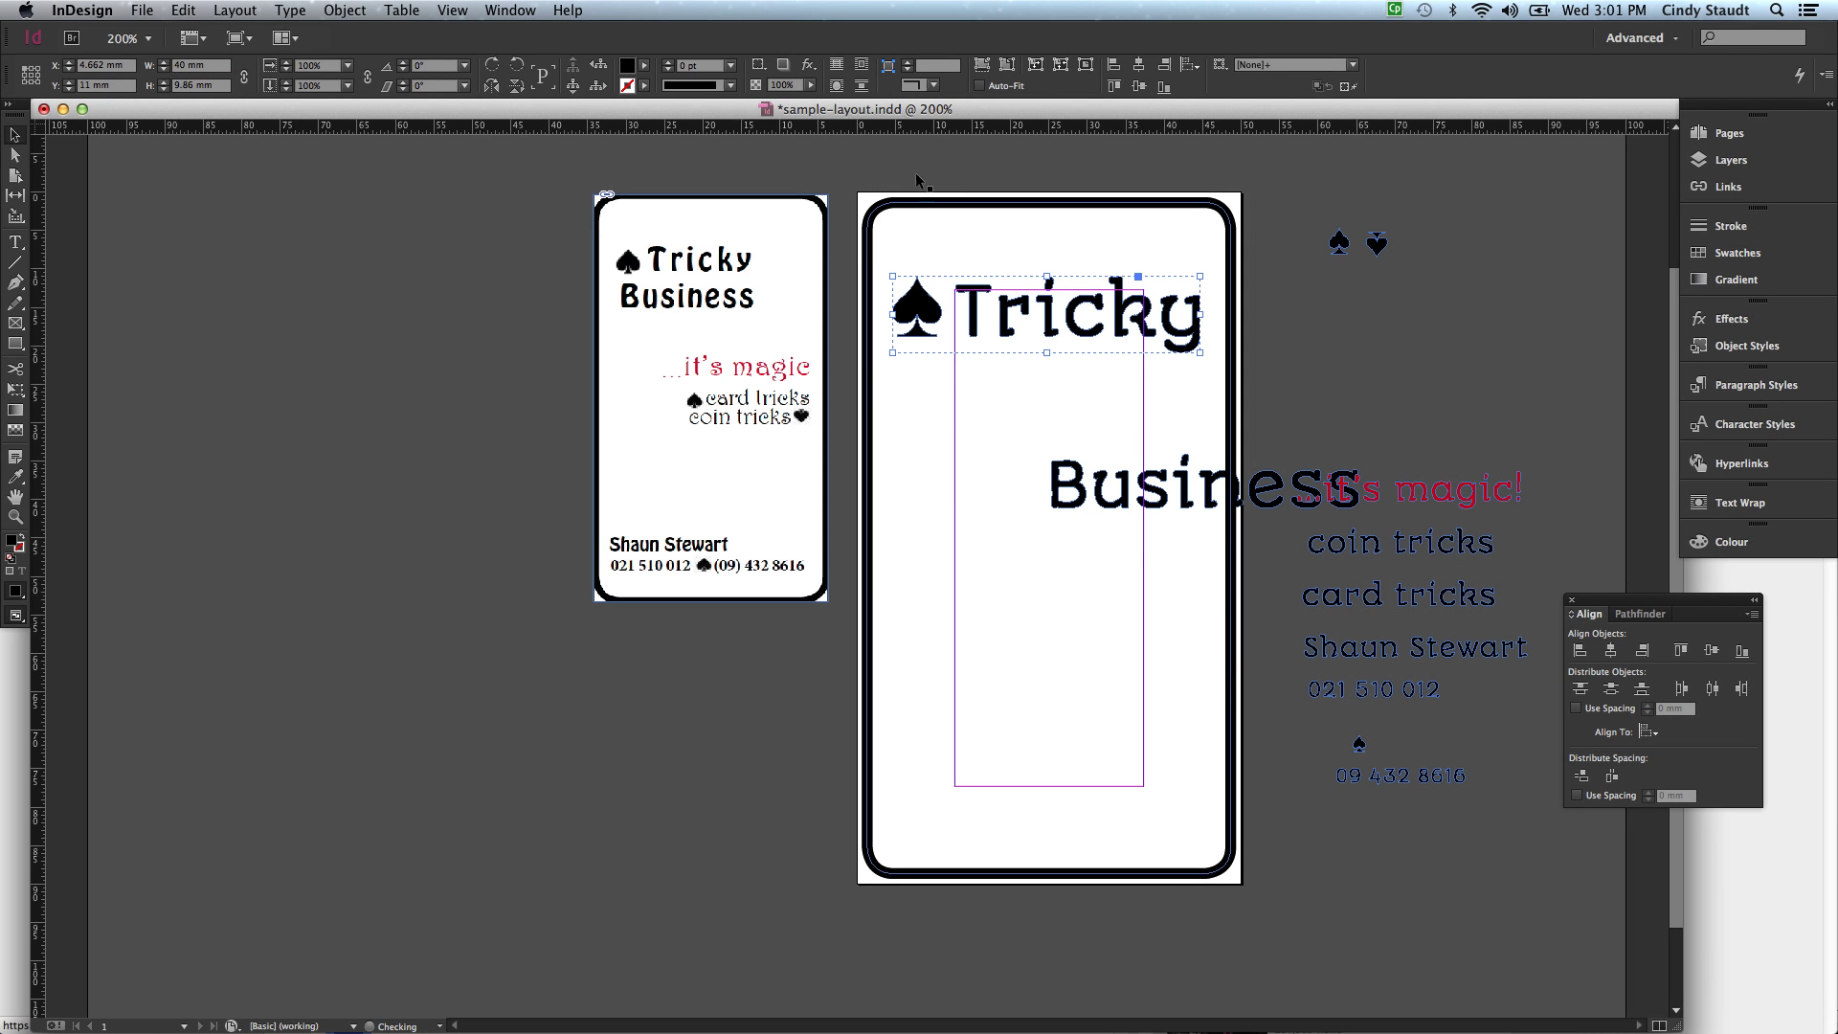
# Align the left edges of the "Business" lettering and the spade-and-"Tricky" group
pyautogui.click(1152, 494)
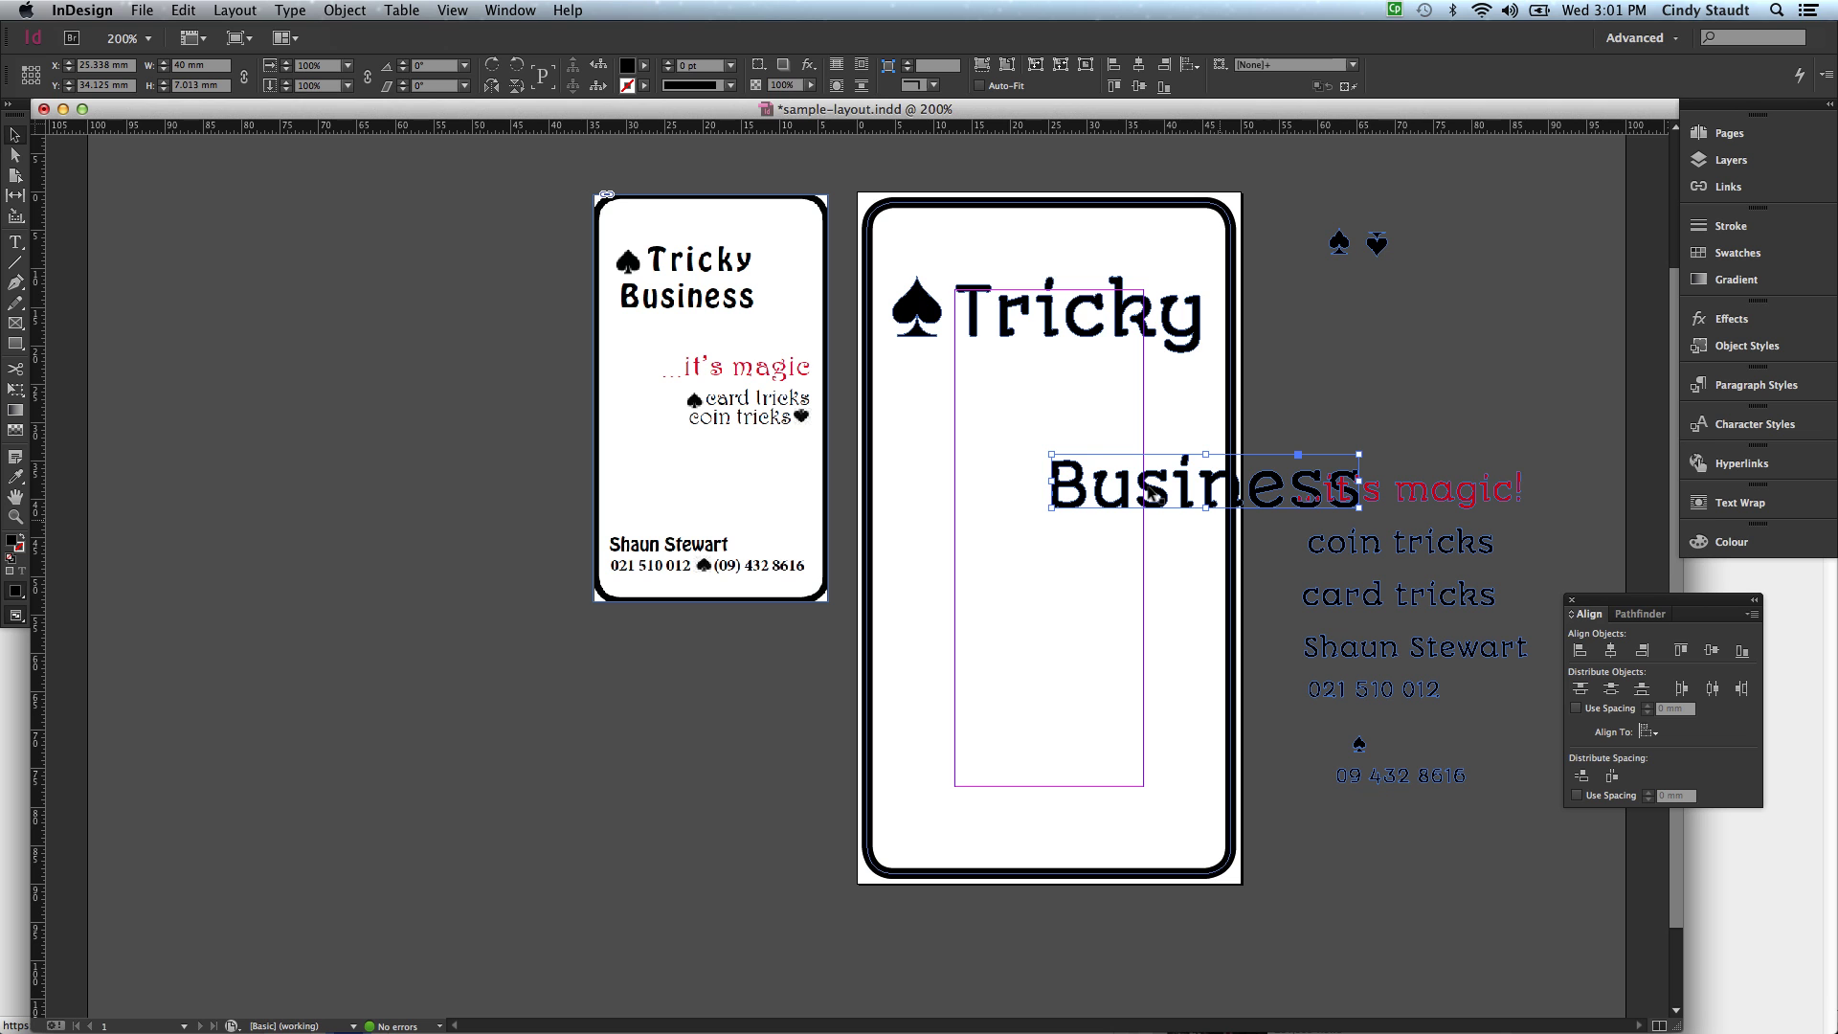
pyautogui.keyDown('shift'); pyautogui.click(1048, 328); pyautogui.keyUp('shift')
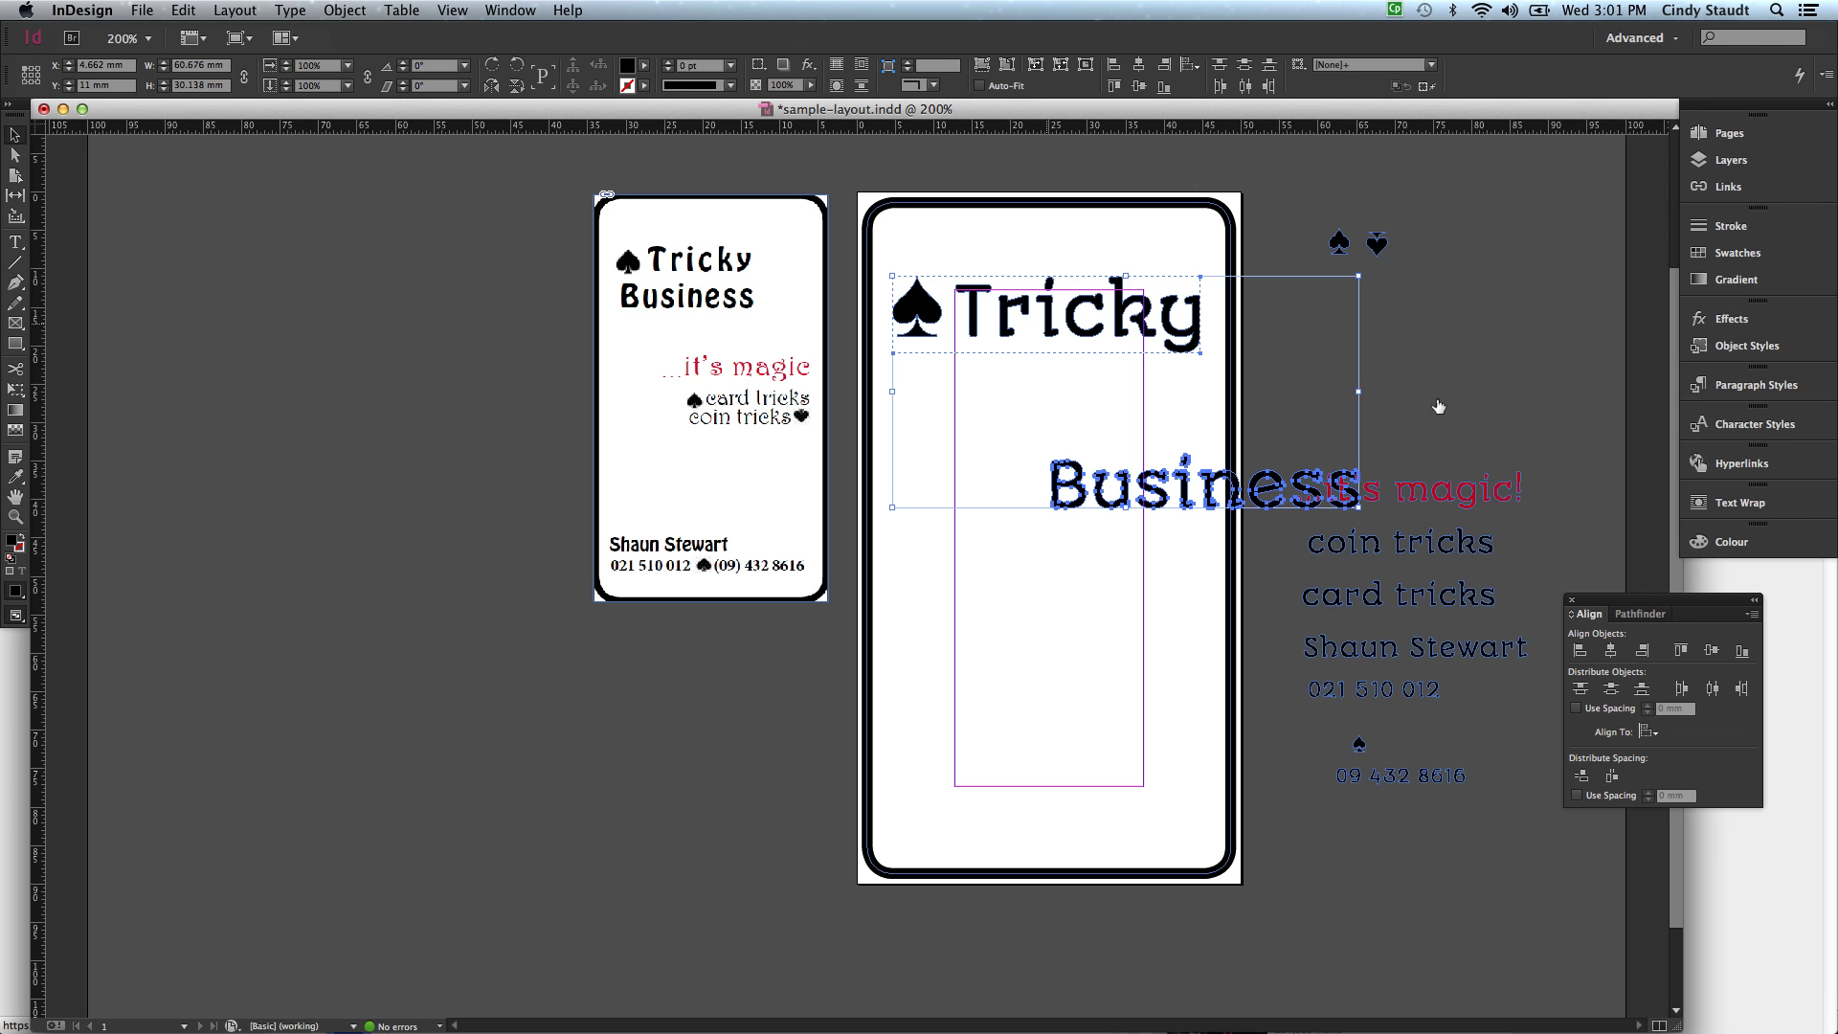
pyautogui.click(1578, 651)
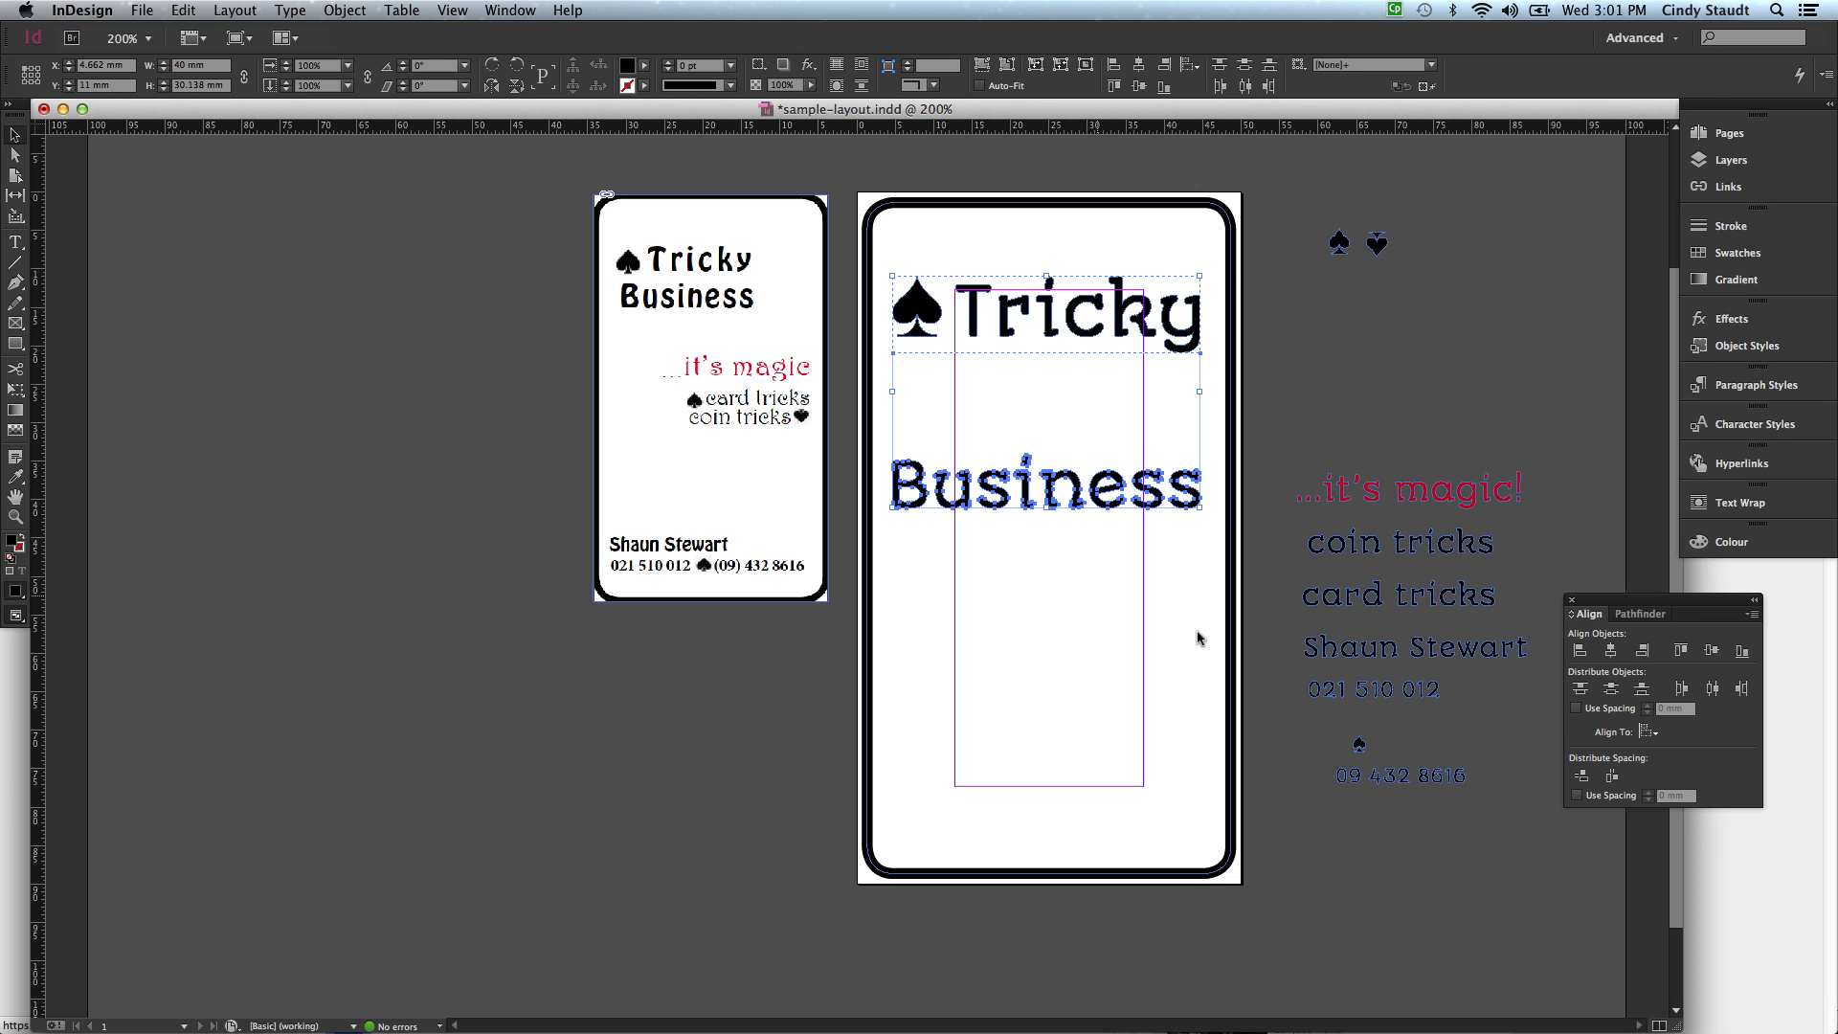
pyautogui.click(1094, 595)
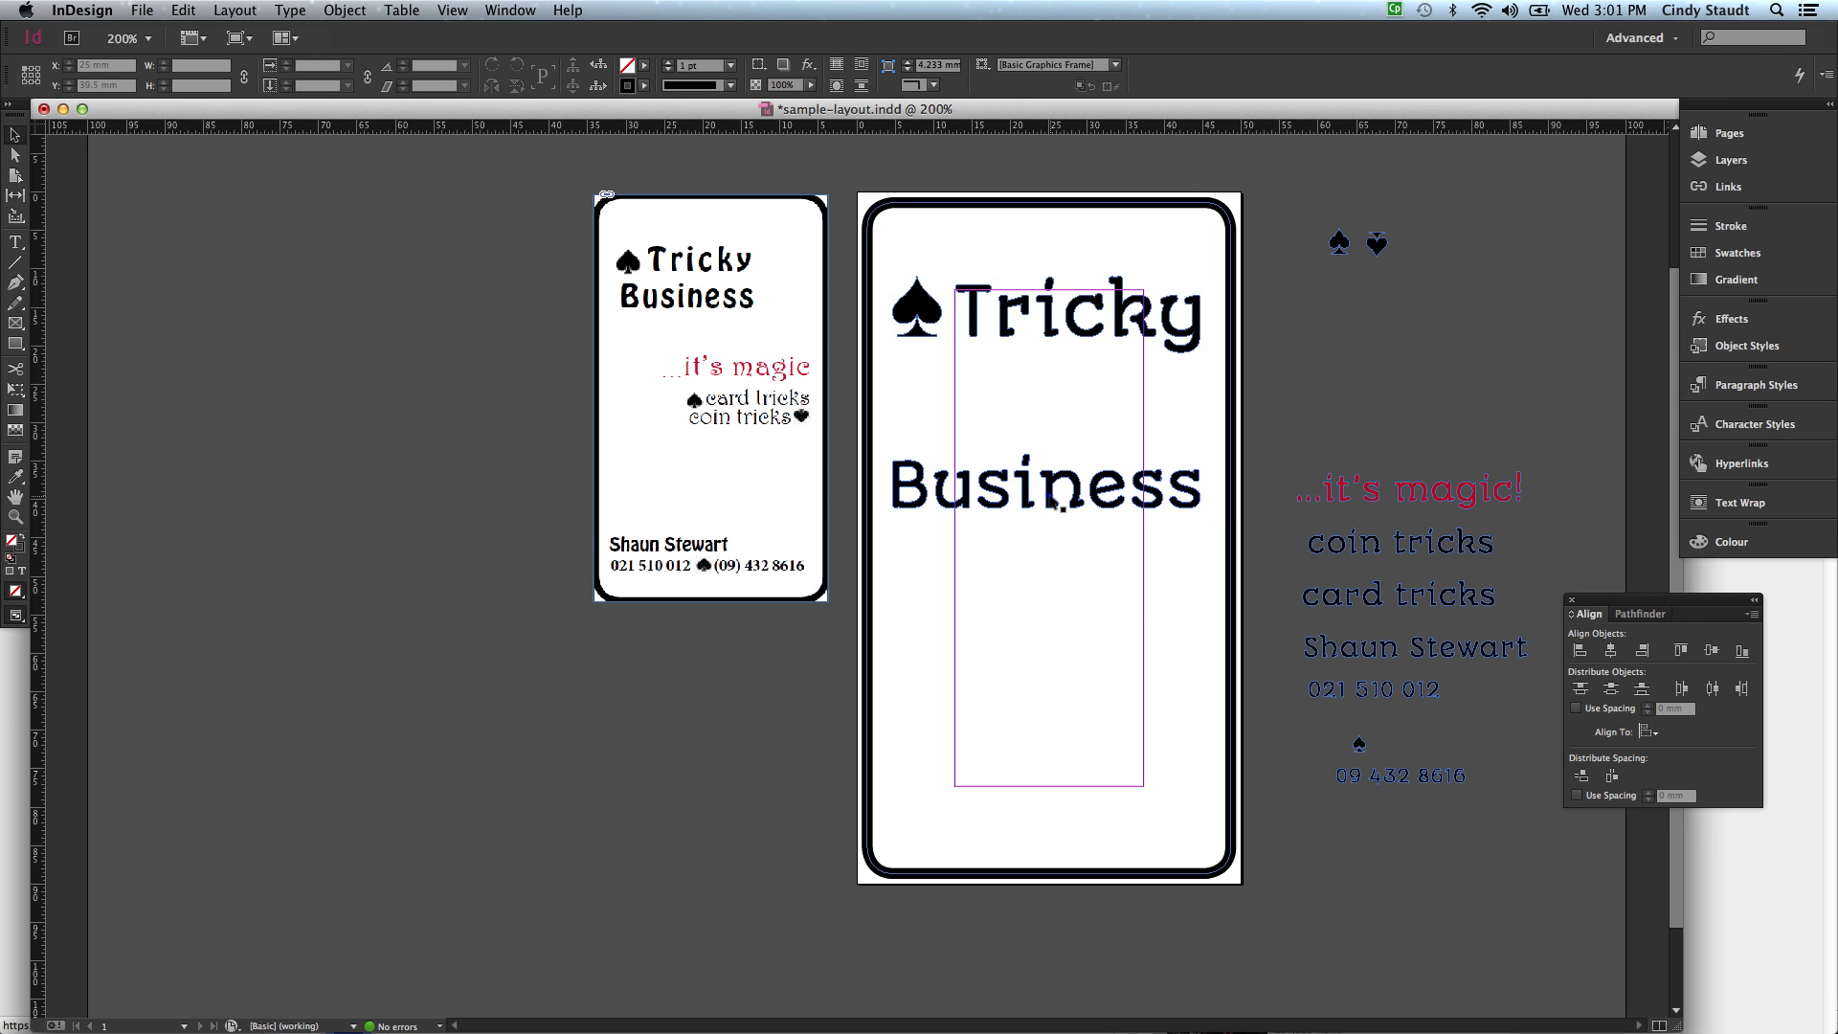
# Nudge the "Business" lettering straight up until it sits just beneath the spade-and-"Tricky" group
pyautogui.click(1050, 497)
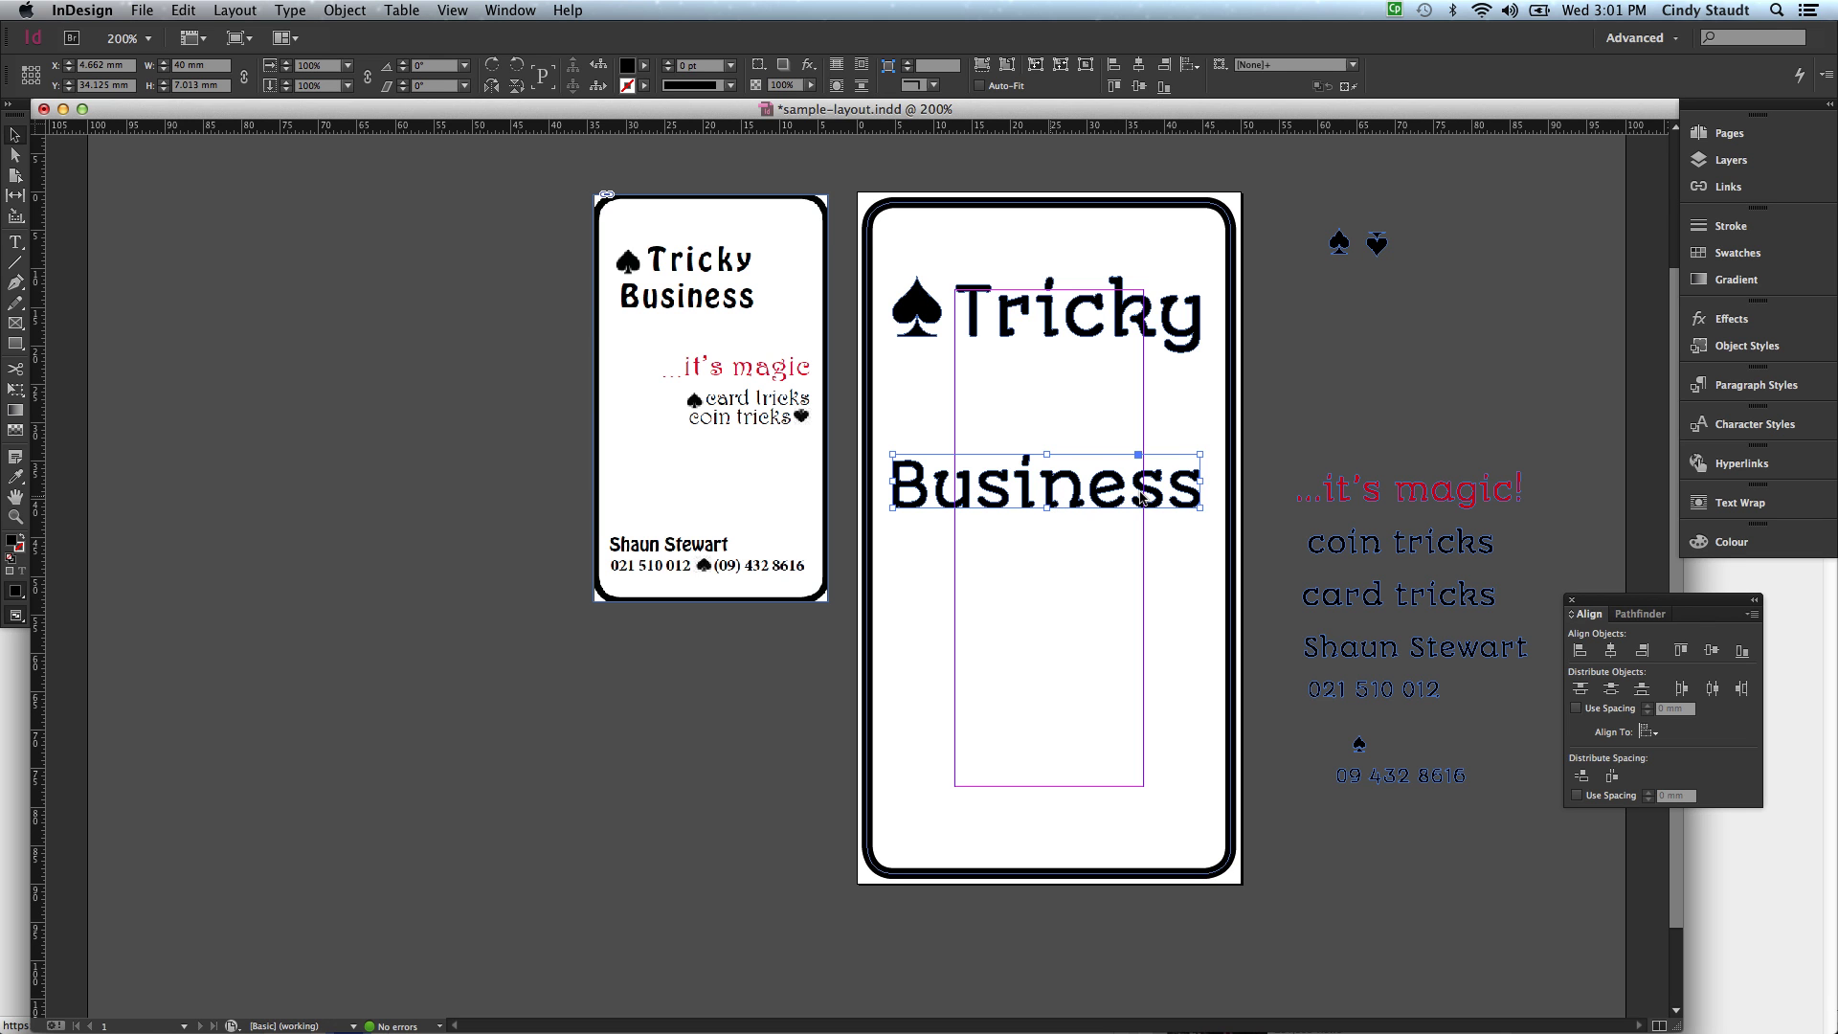
pyautogui.press('Up')
pyautogui.click(1183, 493)
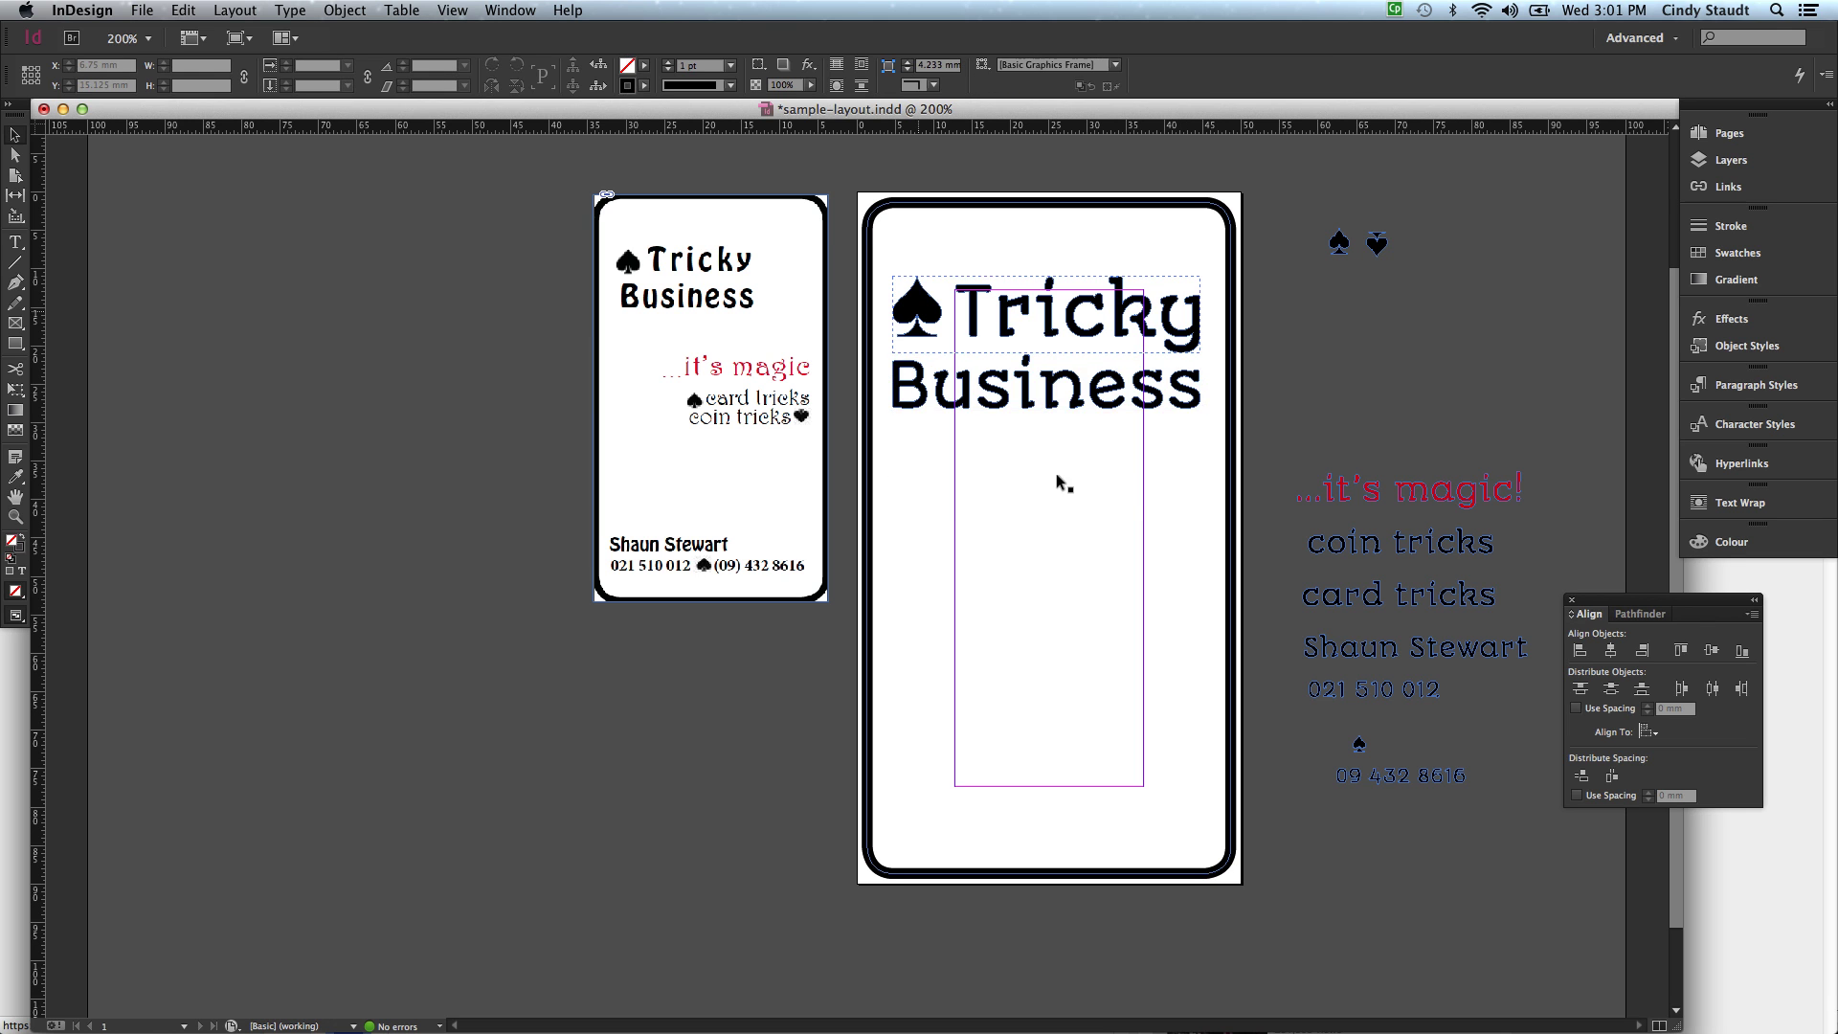
pyautogui.click(919, 321)
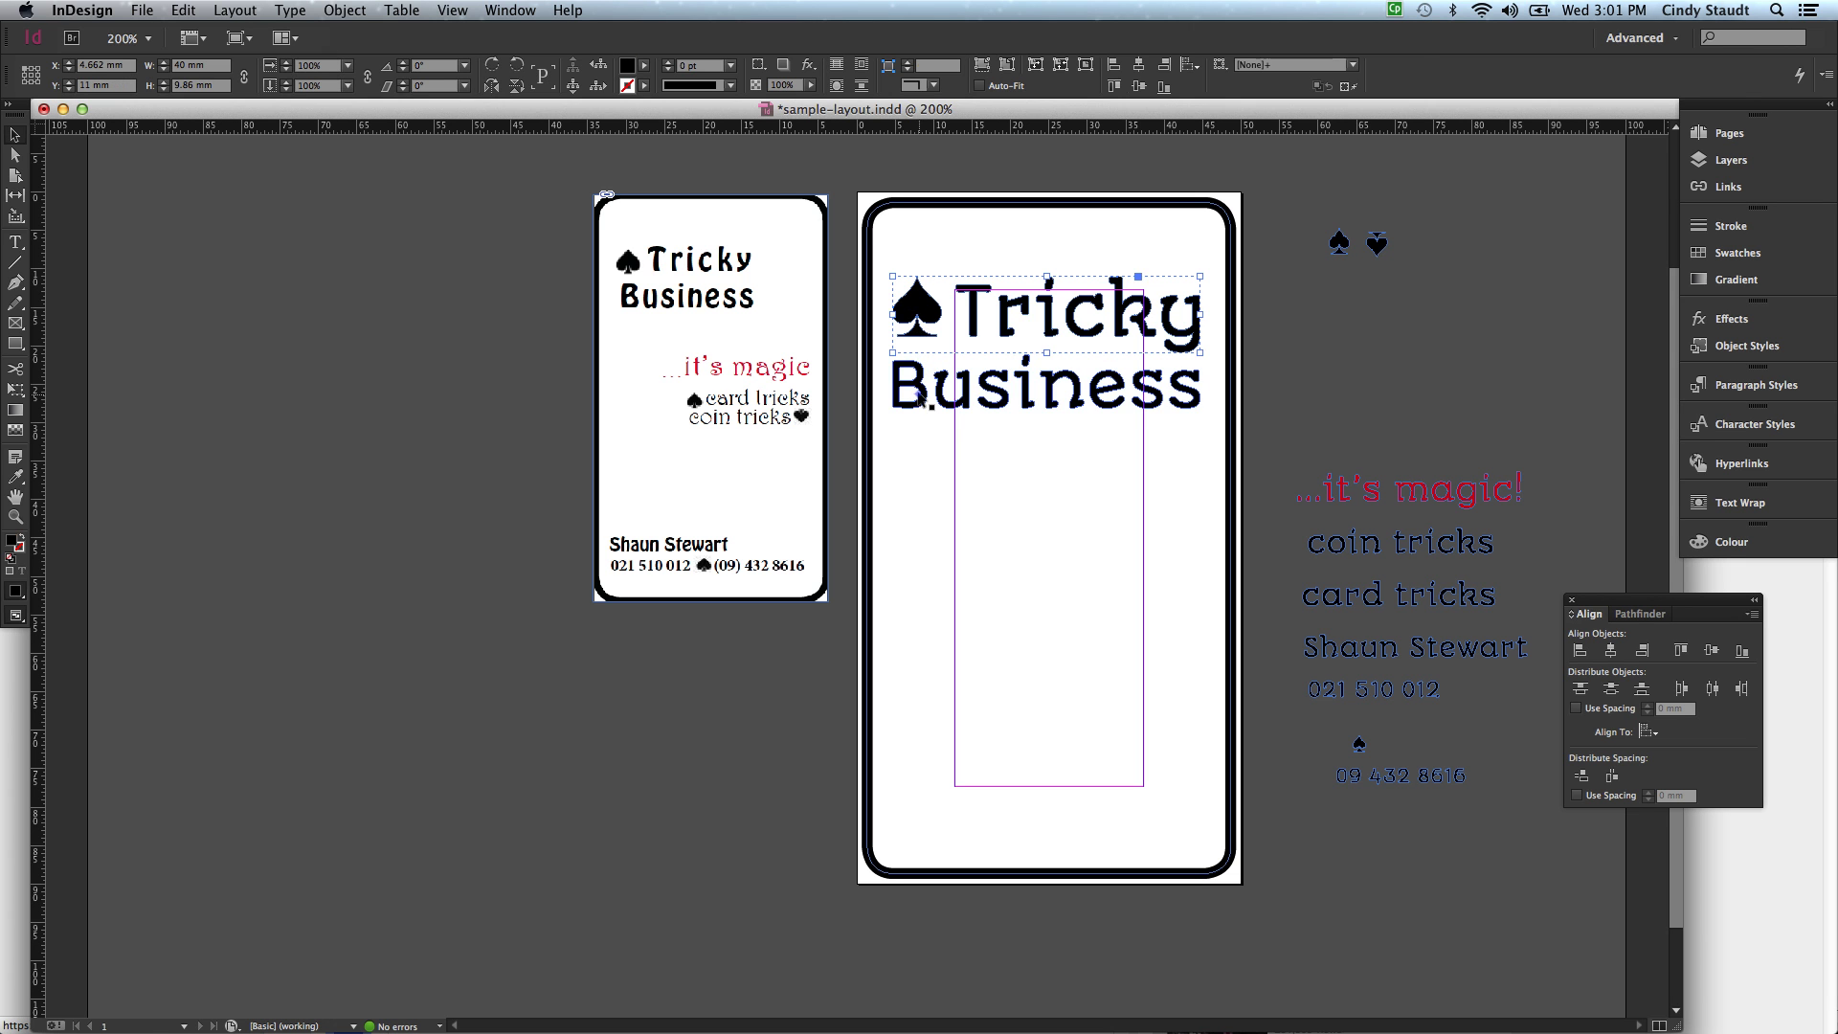
# Align the horizontal centres of the spade-and-"Tricky" group and the "Business" lettering
pyautogui.keyDown('shift'); pyautogui.click(919, 394); pyautogui.keyUp('shift')
pyautogui.click(1612, 651)
pyautogui.click(1149, 534)
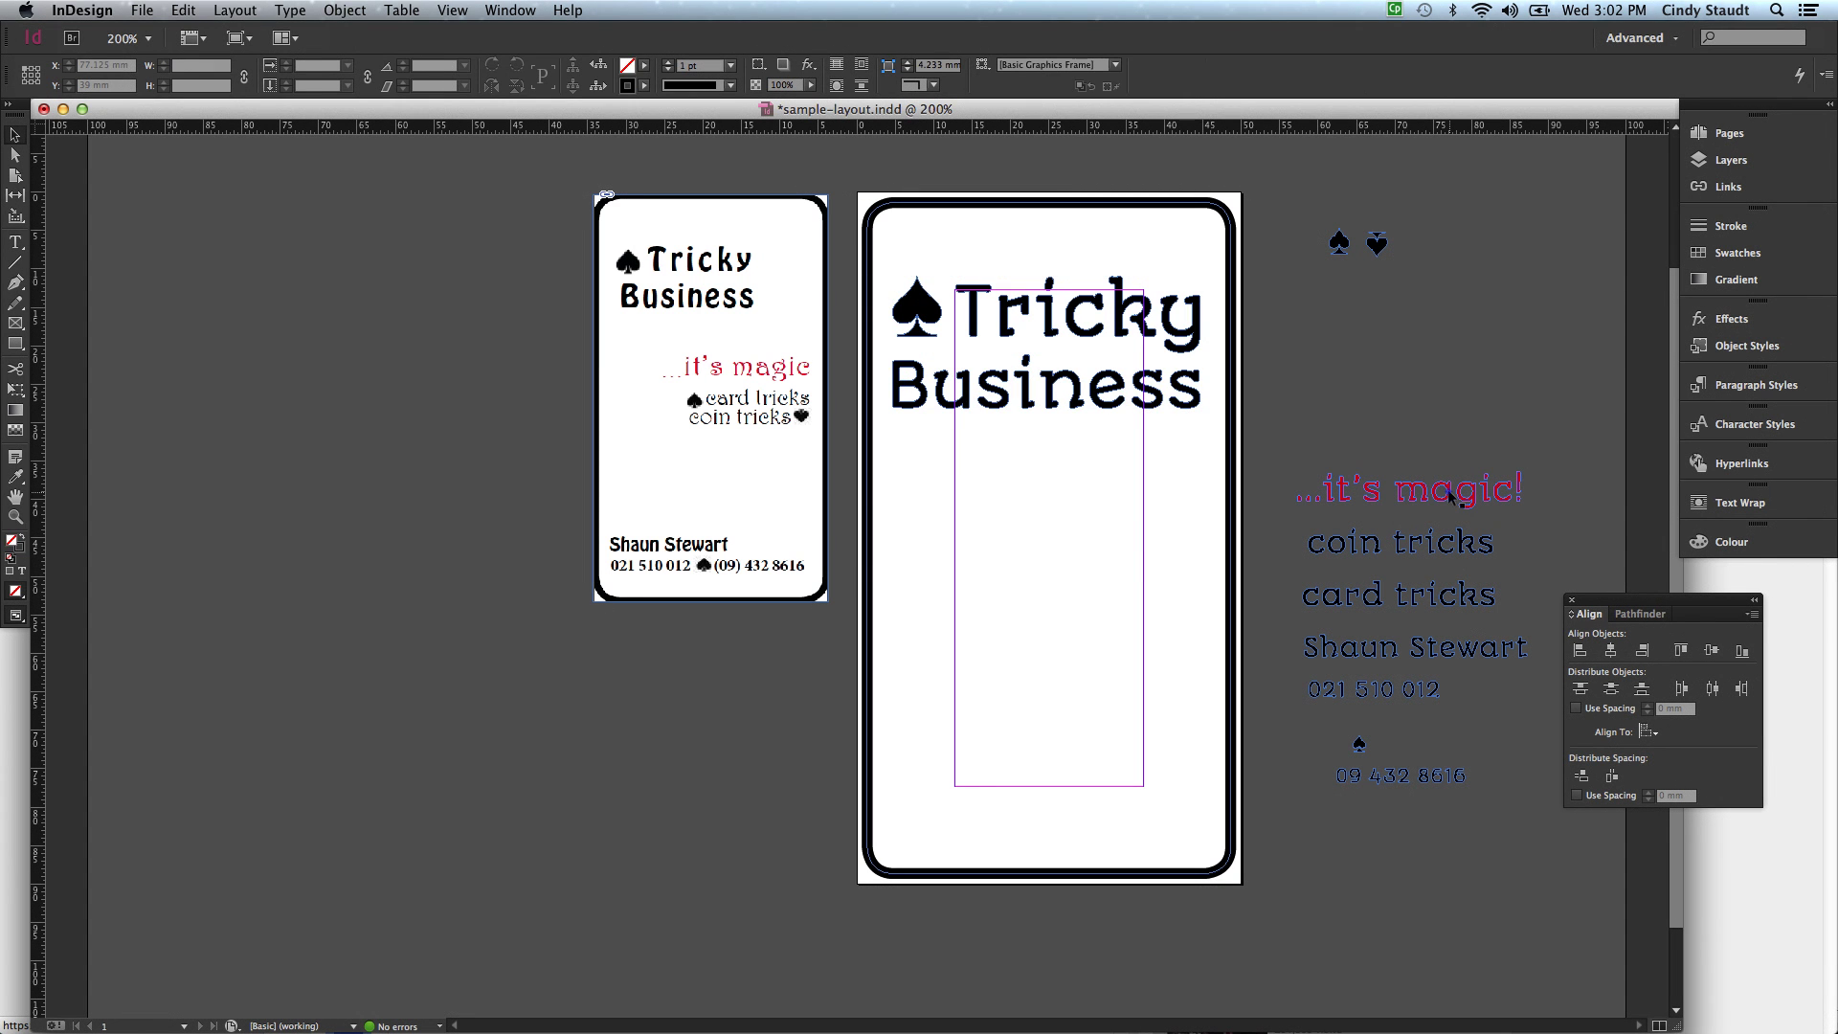
# Move the red "...it's magic!" lettering onto the card below "Business" and align their left edges
pyautogui.click(1450, 495)
pyautogui.moveTo(1451, 495); pyautogui.dragTo(1107, 510)
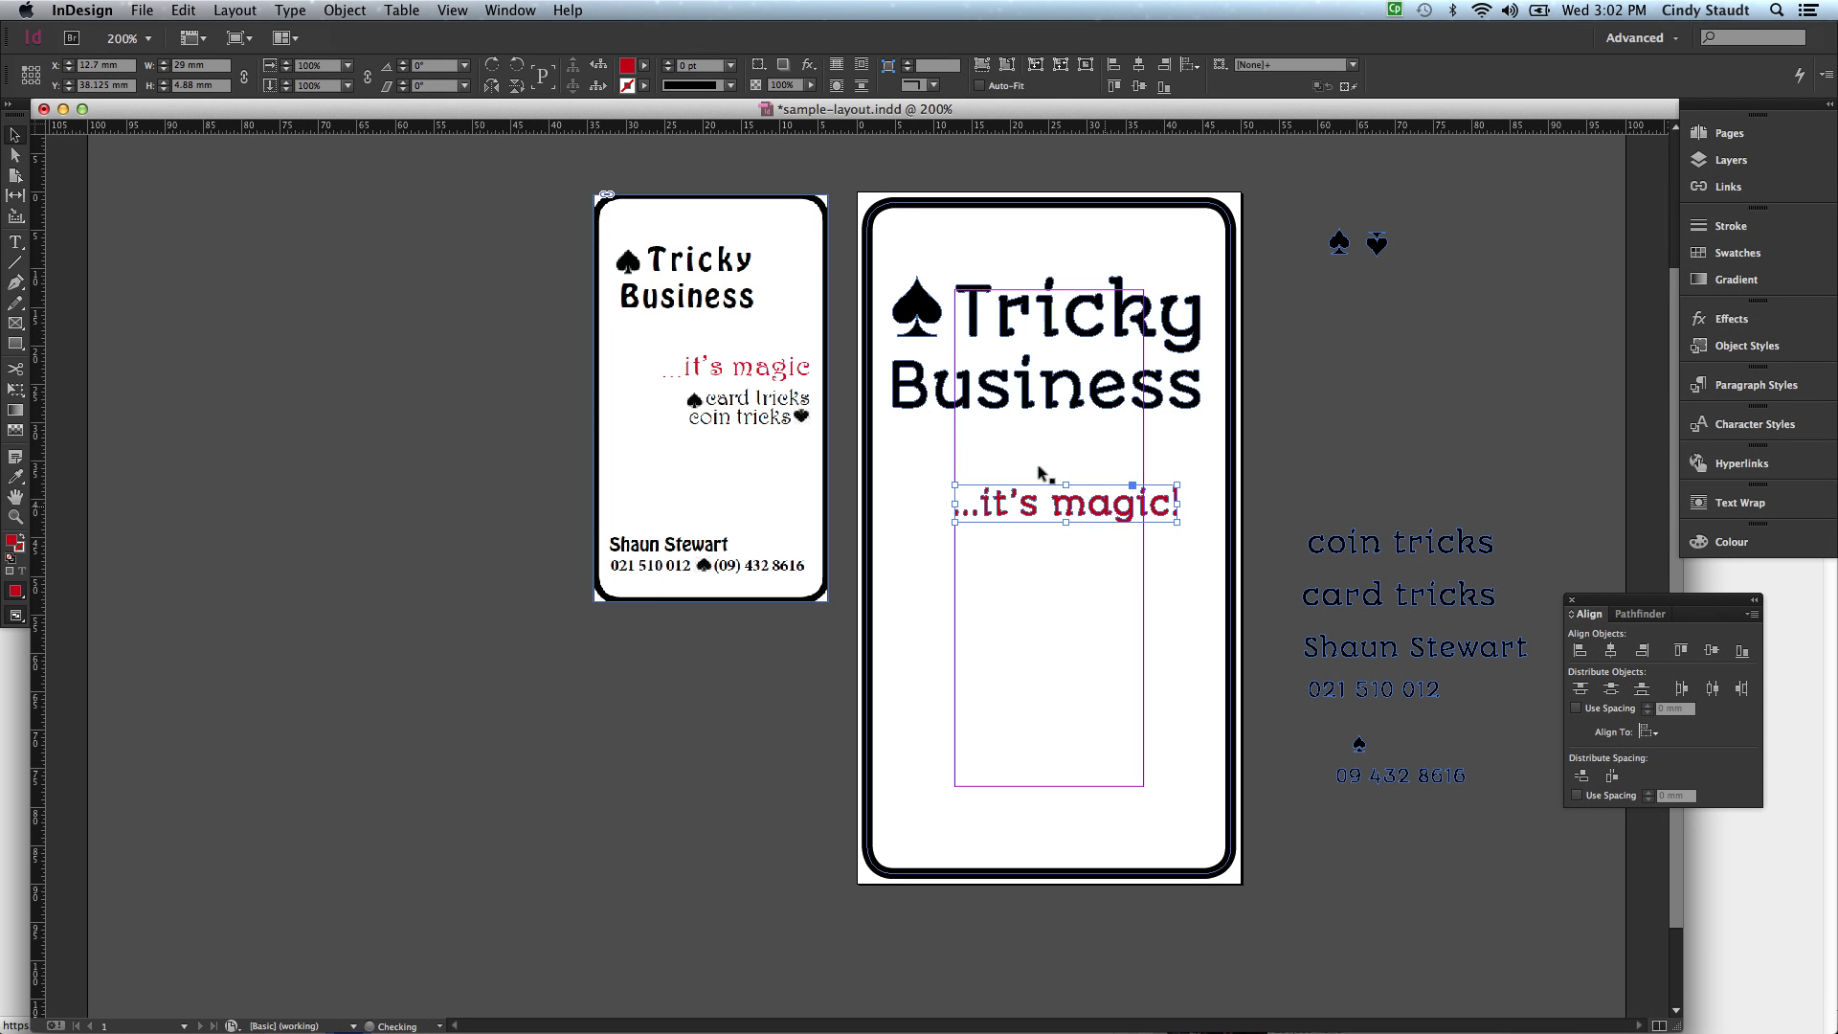
pyautogui.keyDown('shift'); pyautogui.click(1030, 404); pyautogui.keyUp('shift')
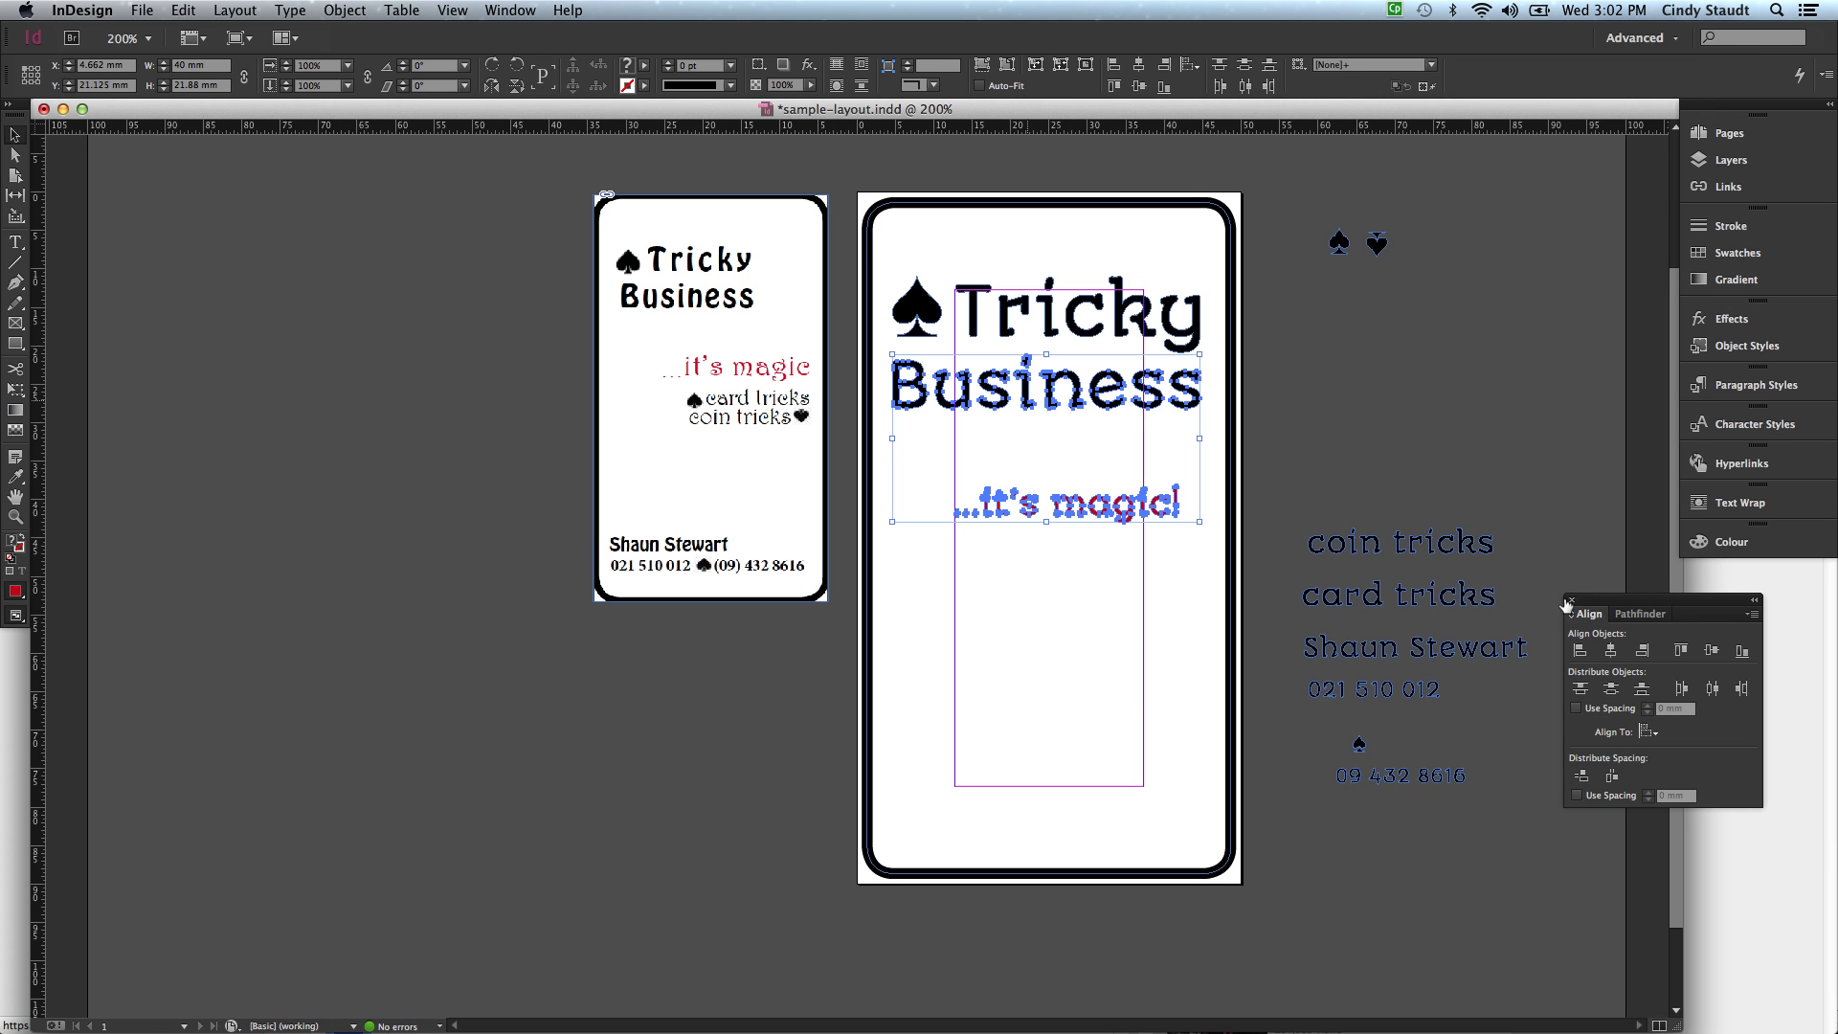
pyautogui.click(1575, 652)
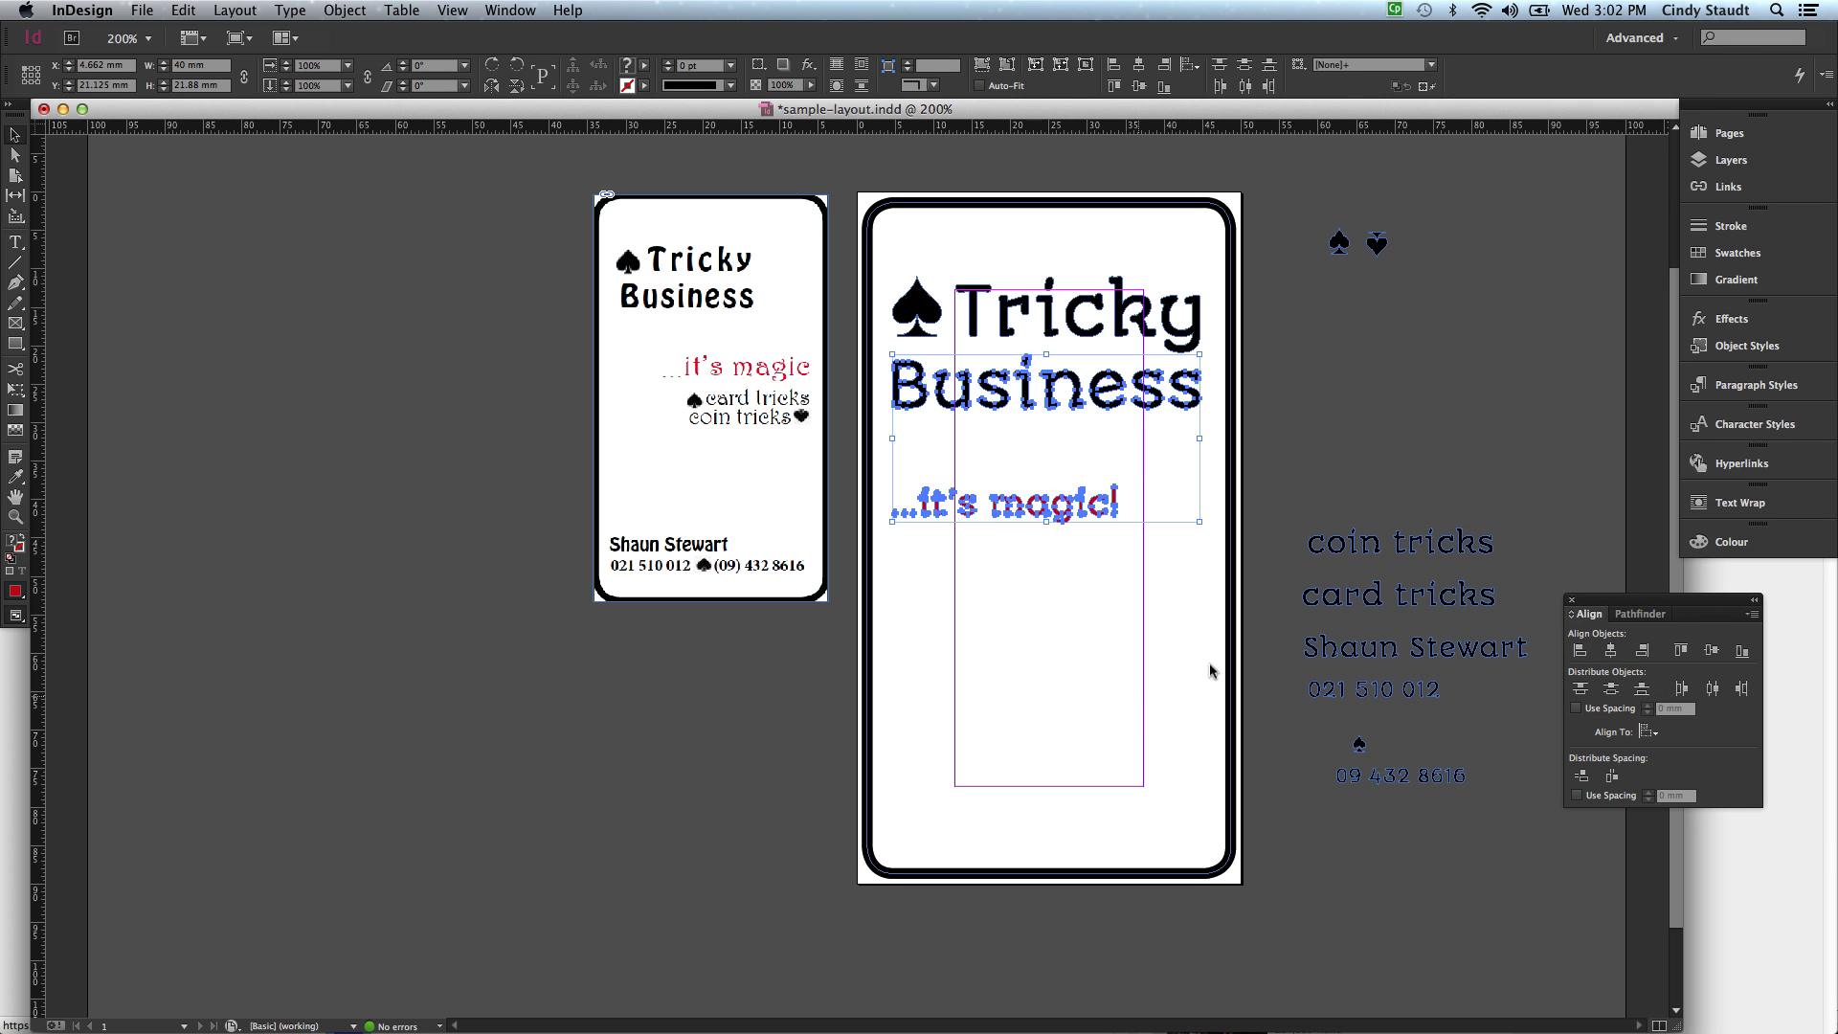
pyautogui.click(1136, 698)
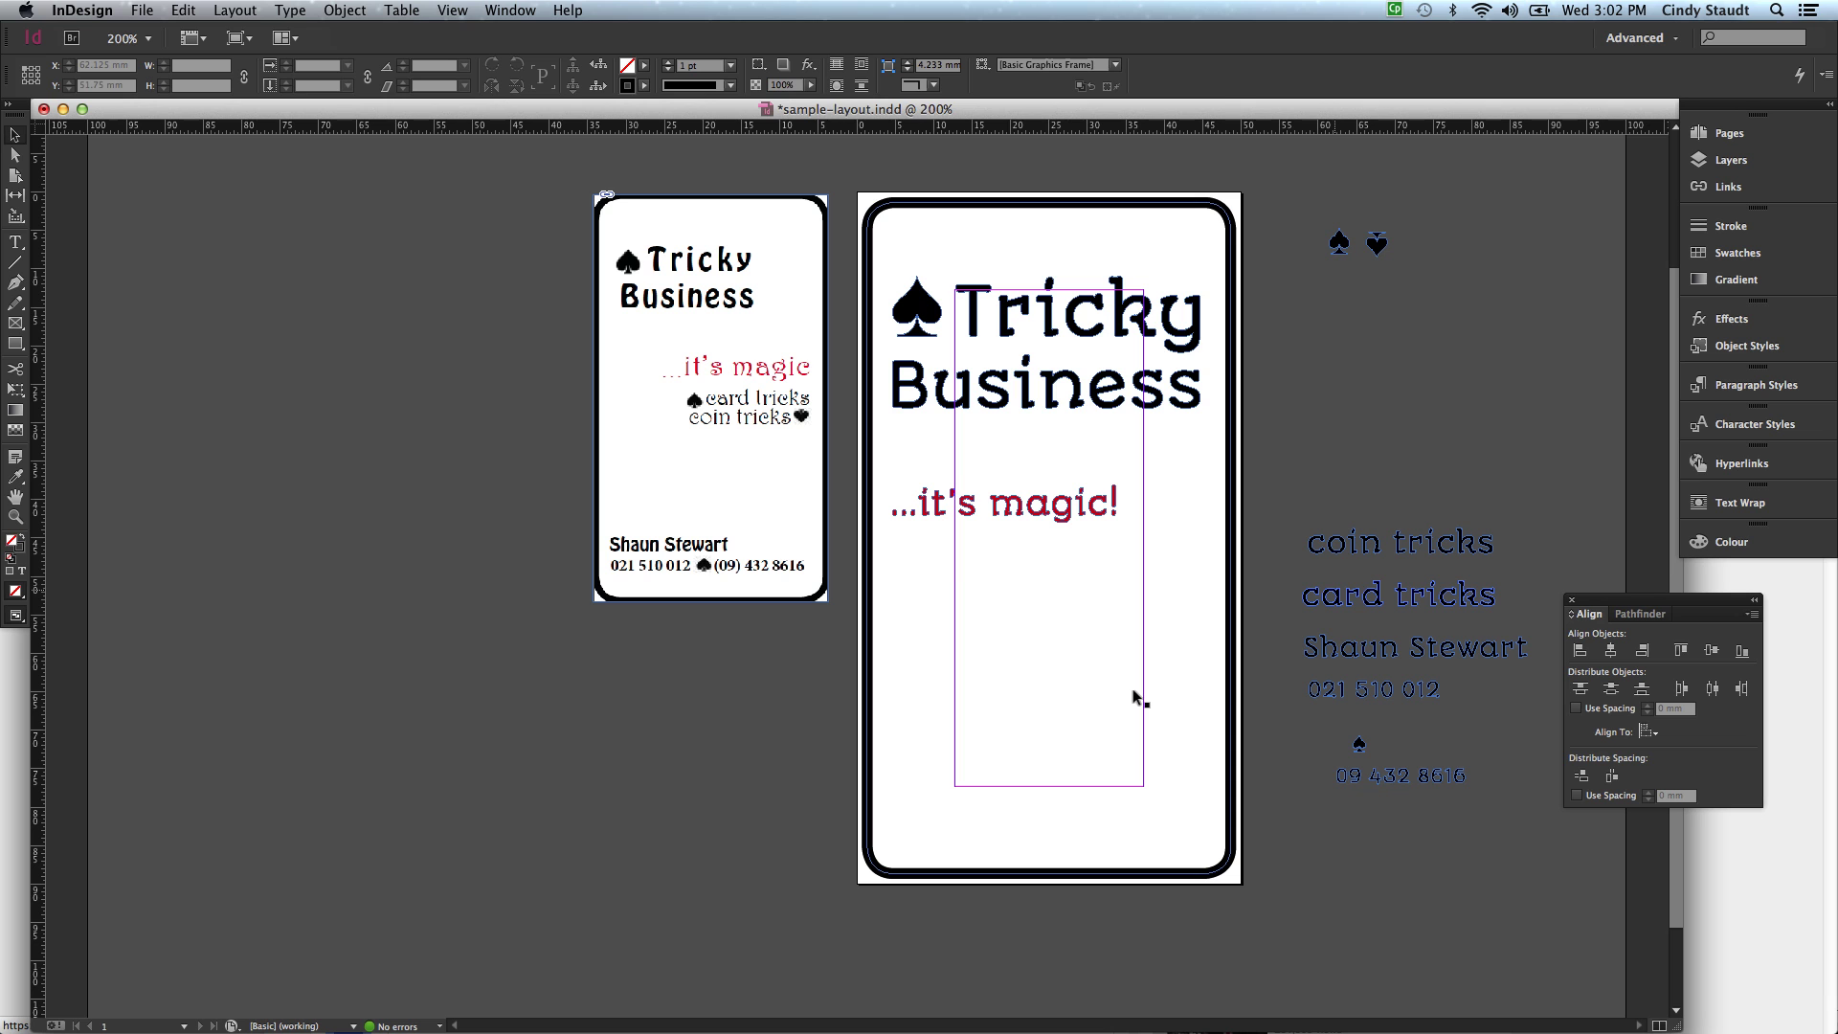
# Move the small upright spade from the pasteboard to just below "...it's magic!" at X 4.662 mm, Y 45 mm
pyautogui.click(1338, 594)
pyautogui.click(1341, 244)
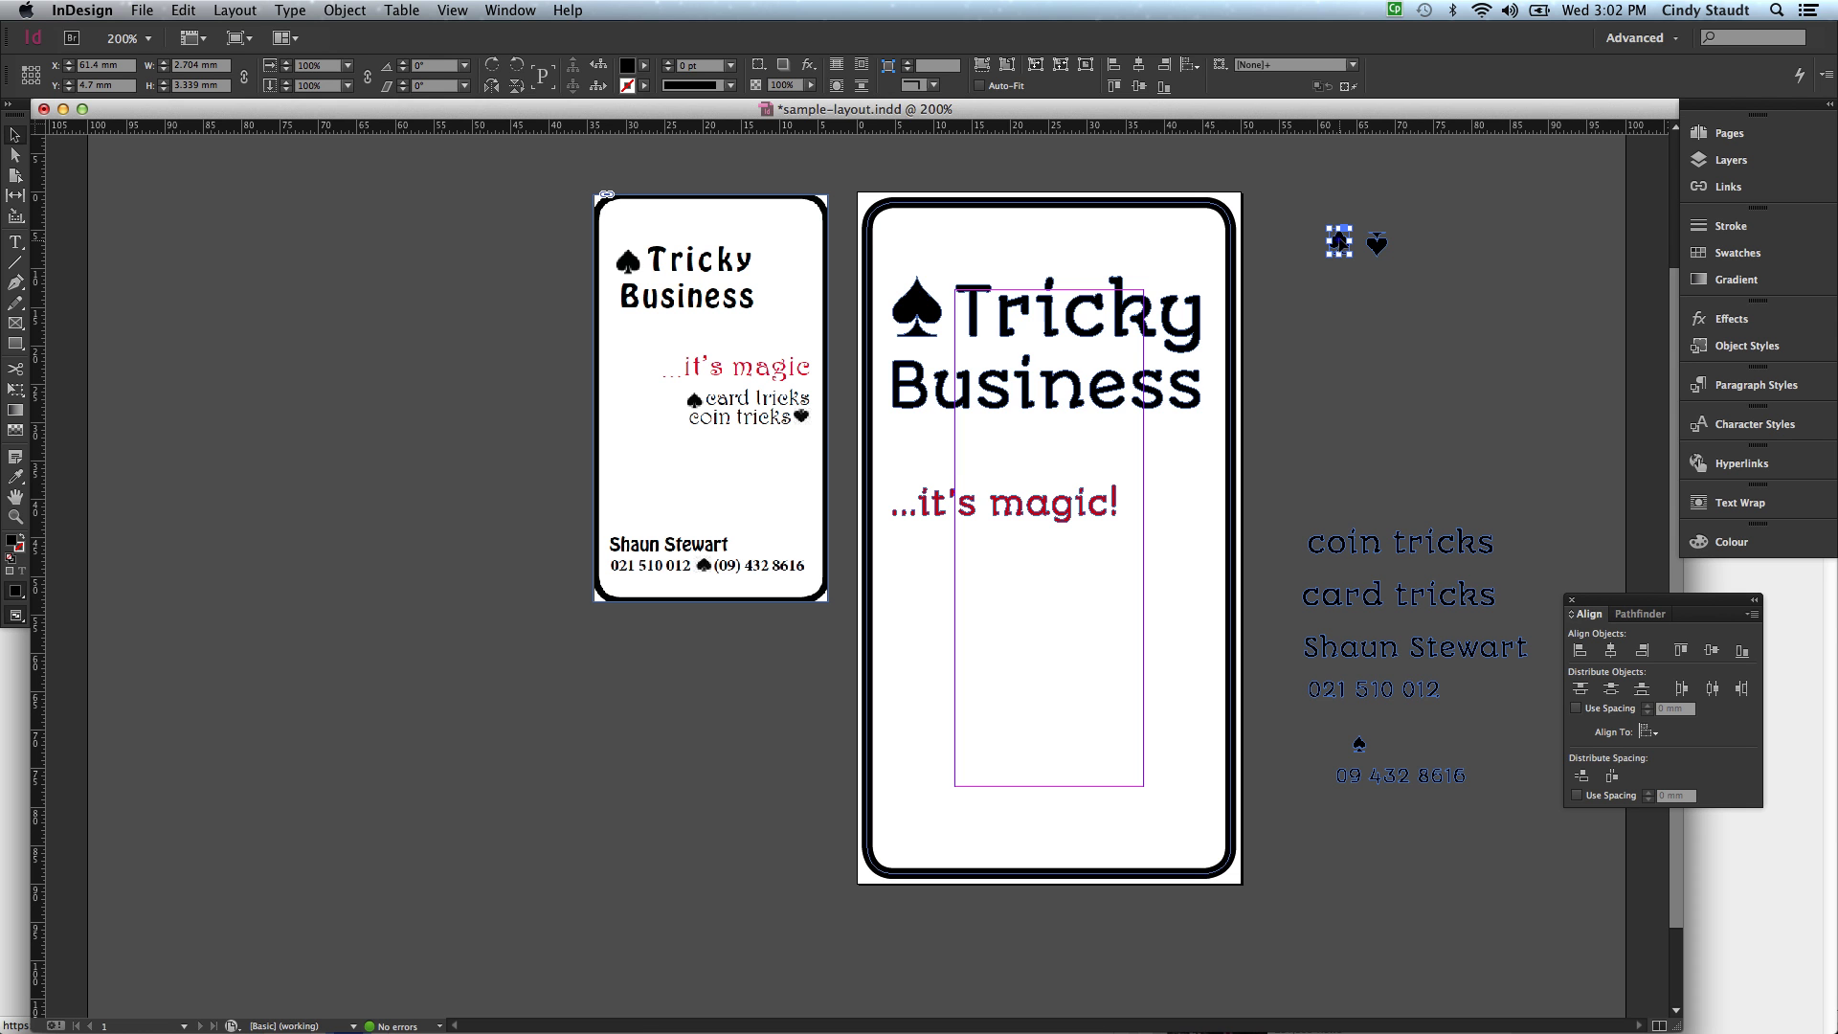
pyautogui.moveTo(1341, 244); pyautogui.dragTo(905, 555)
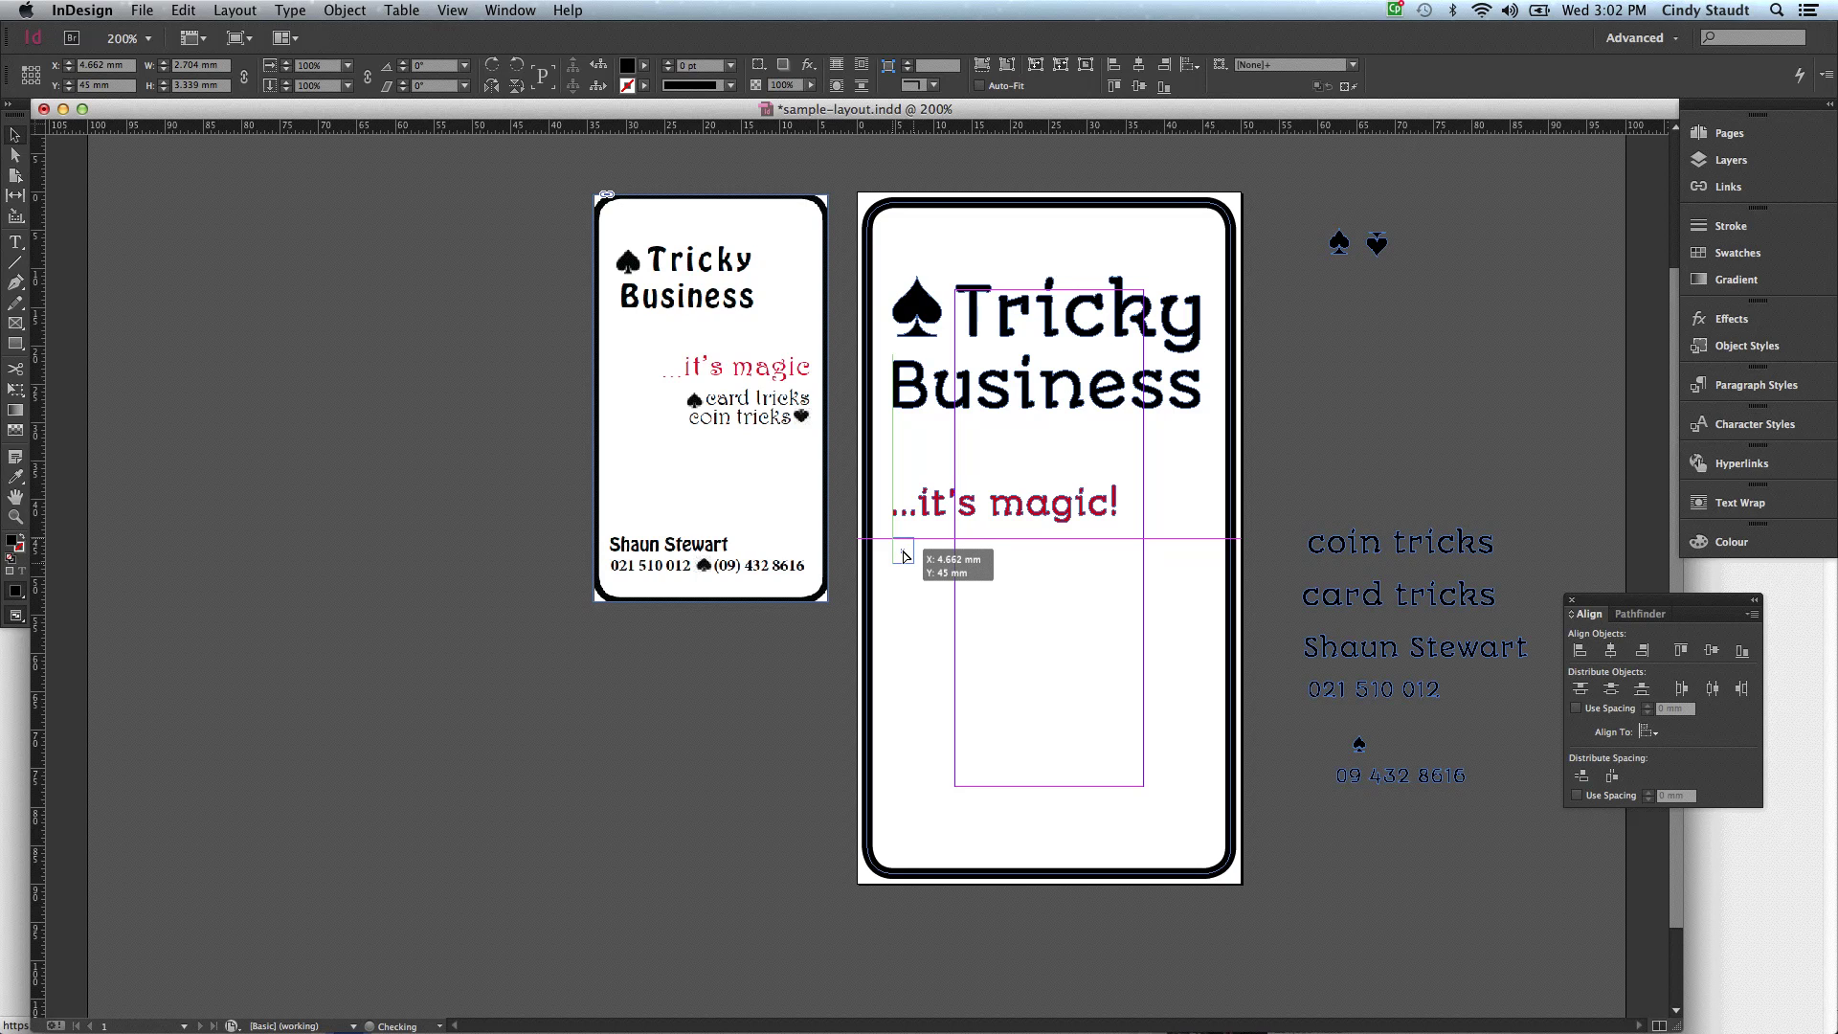
pyautogui.moveTo(905, 556); pyautogui.dragTo(905, 556)
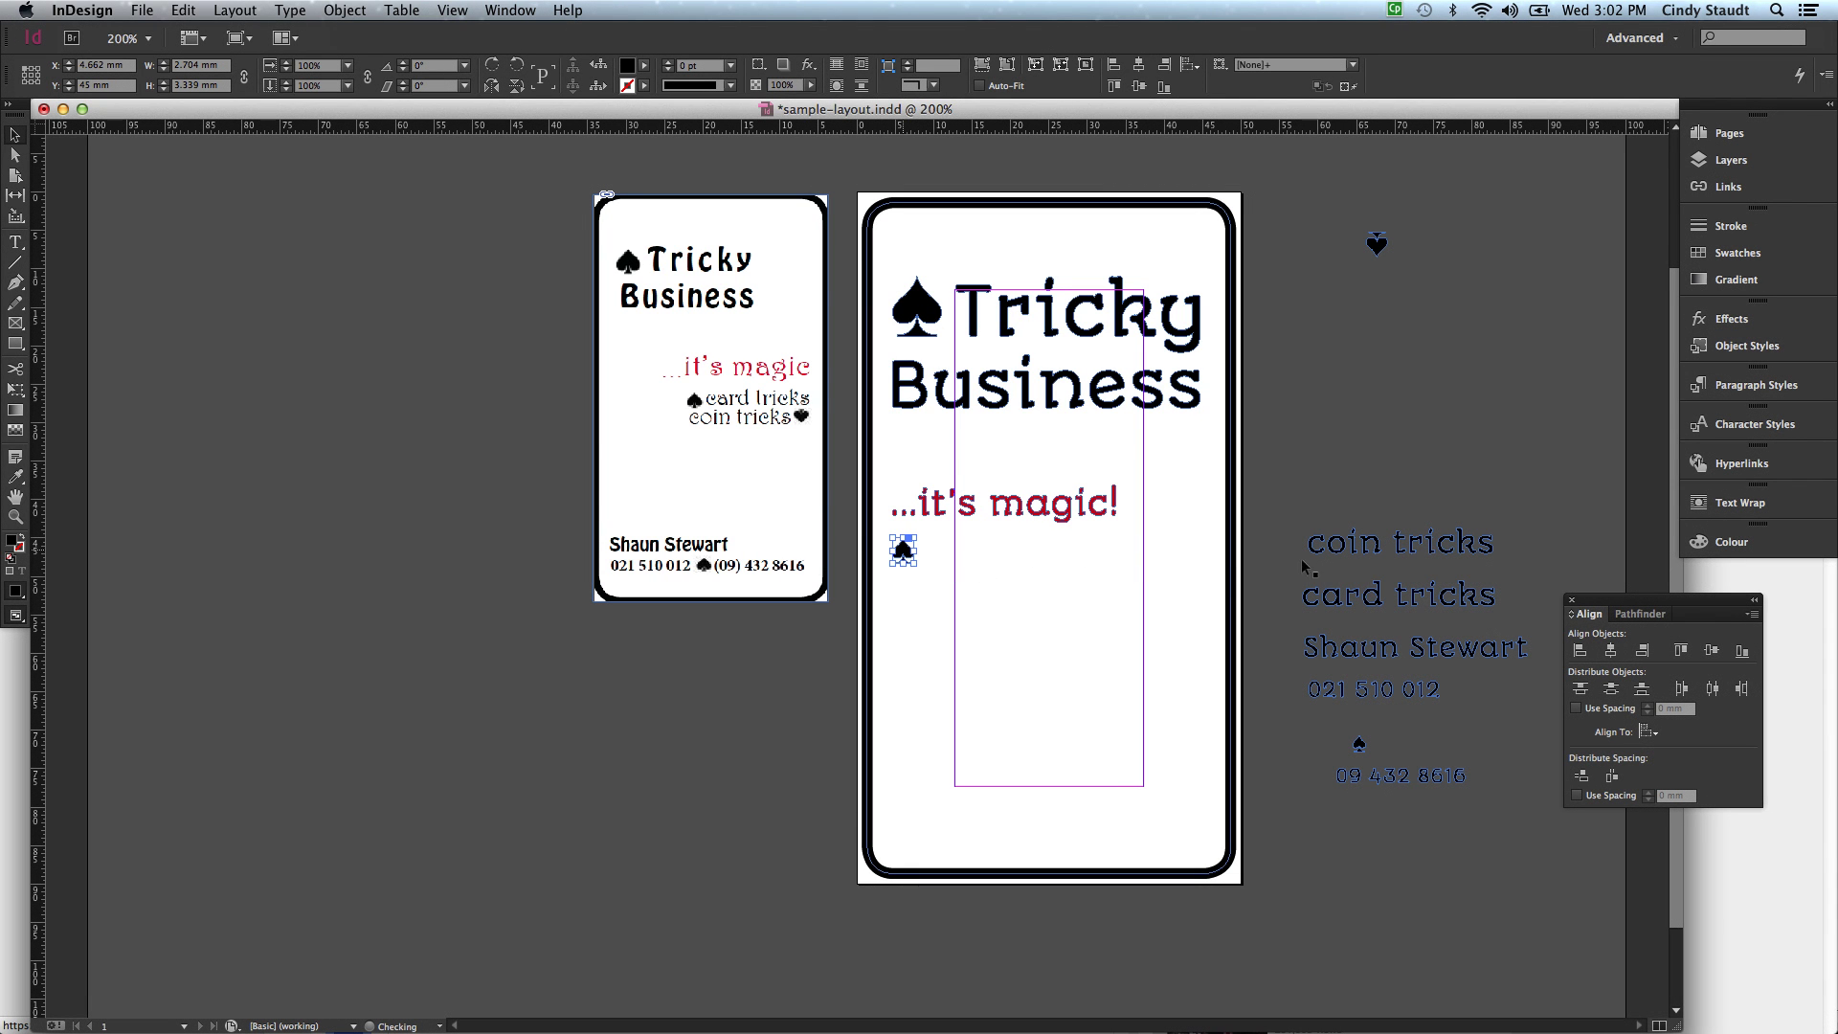
# Move the "card tricks" lettering onto the card below "...it's magic!" and align their right edges
pyautogui.click(1380, 596)
pyautogui.moveTo(1380, 596); pyautogui.dragTo(1003, 559)
pyautogui.hotkey('shift', 'Left')
pyautogui.hotkey('shift', 'Left')
pyautogui.hotkey('shift', 'Down')
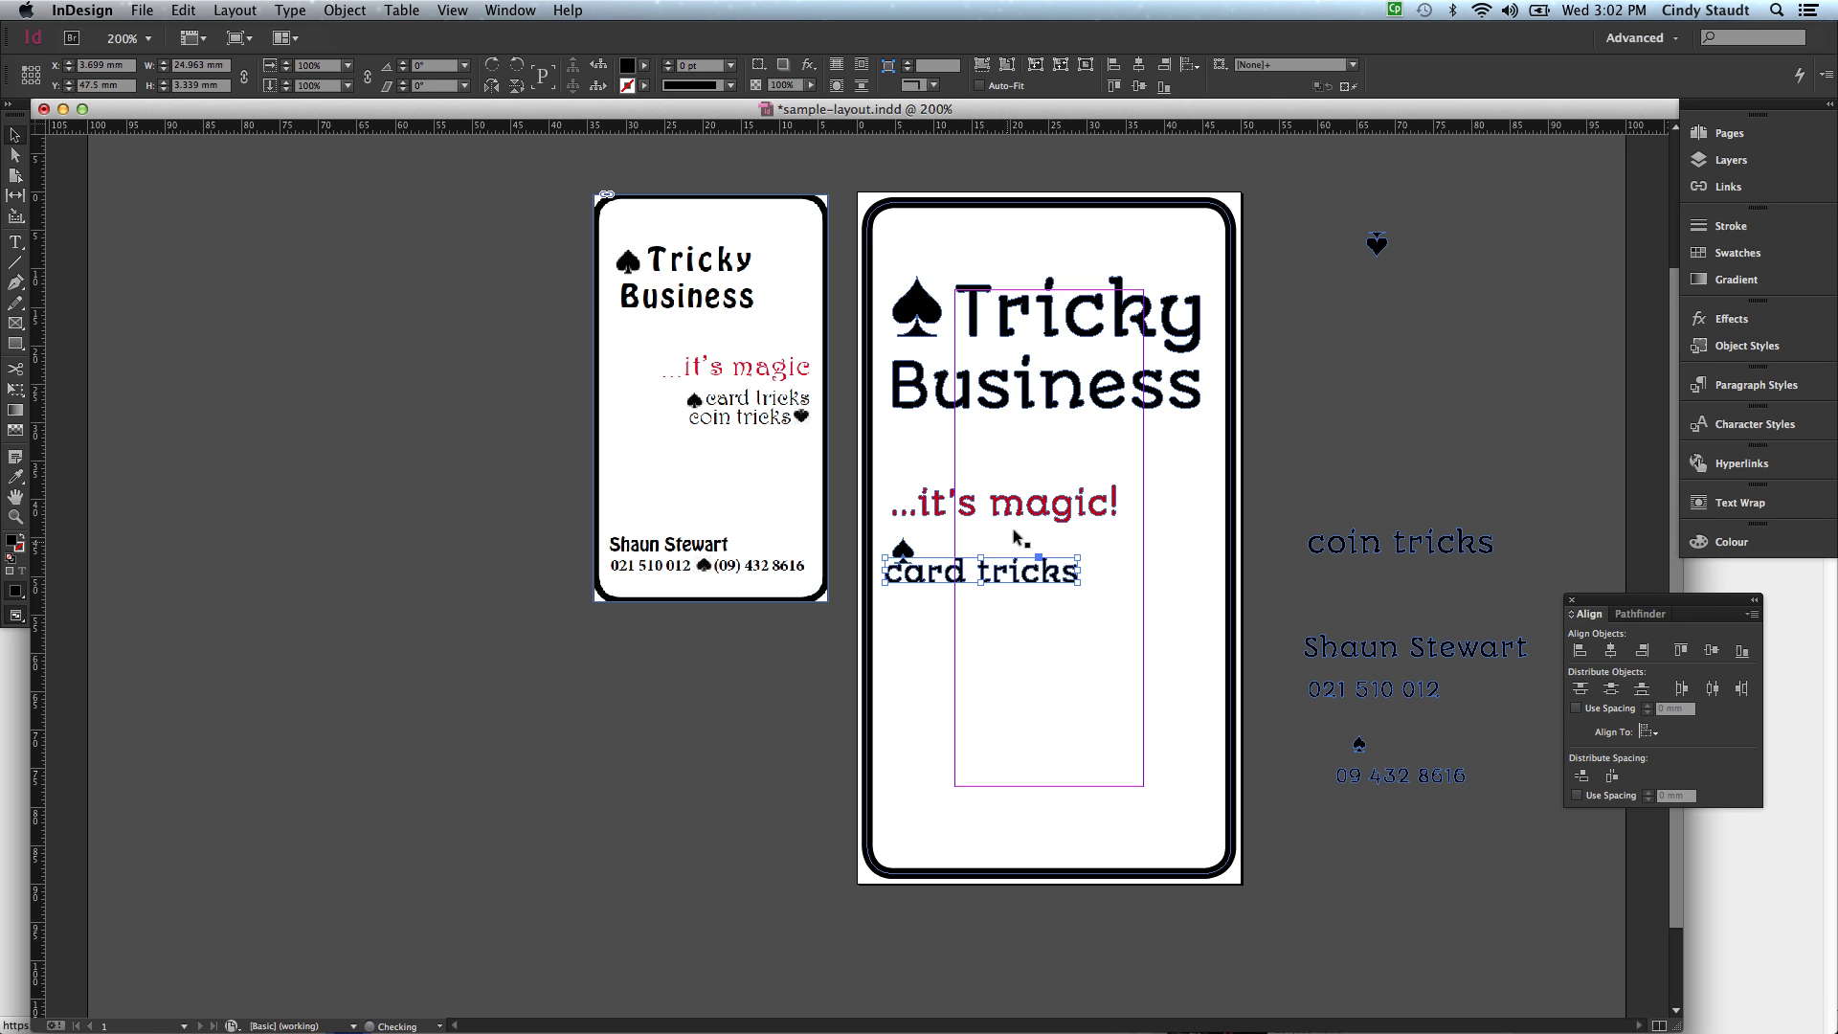
pyautogui.keyDown('shift'); pyautogui.click(1019, 515); pyautogui.keyUp('shift')
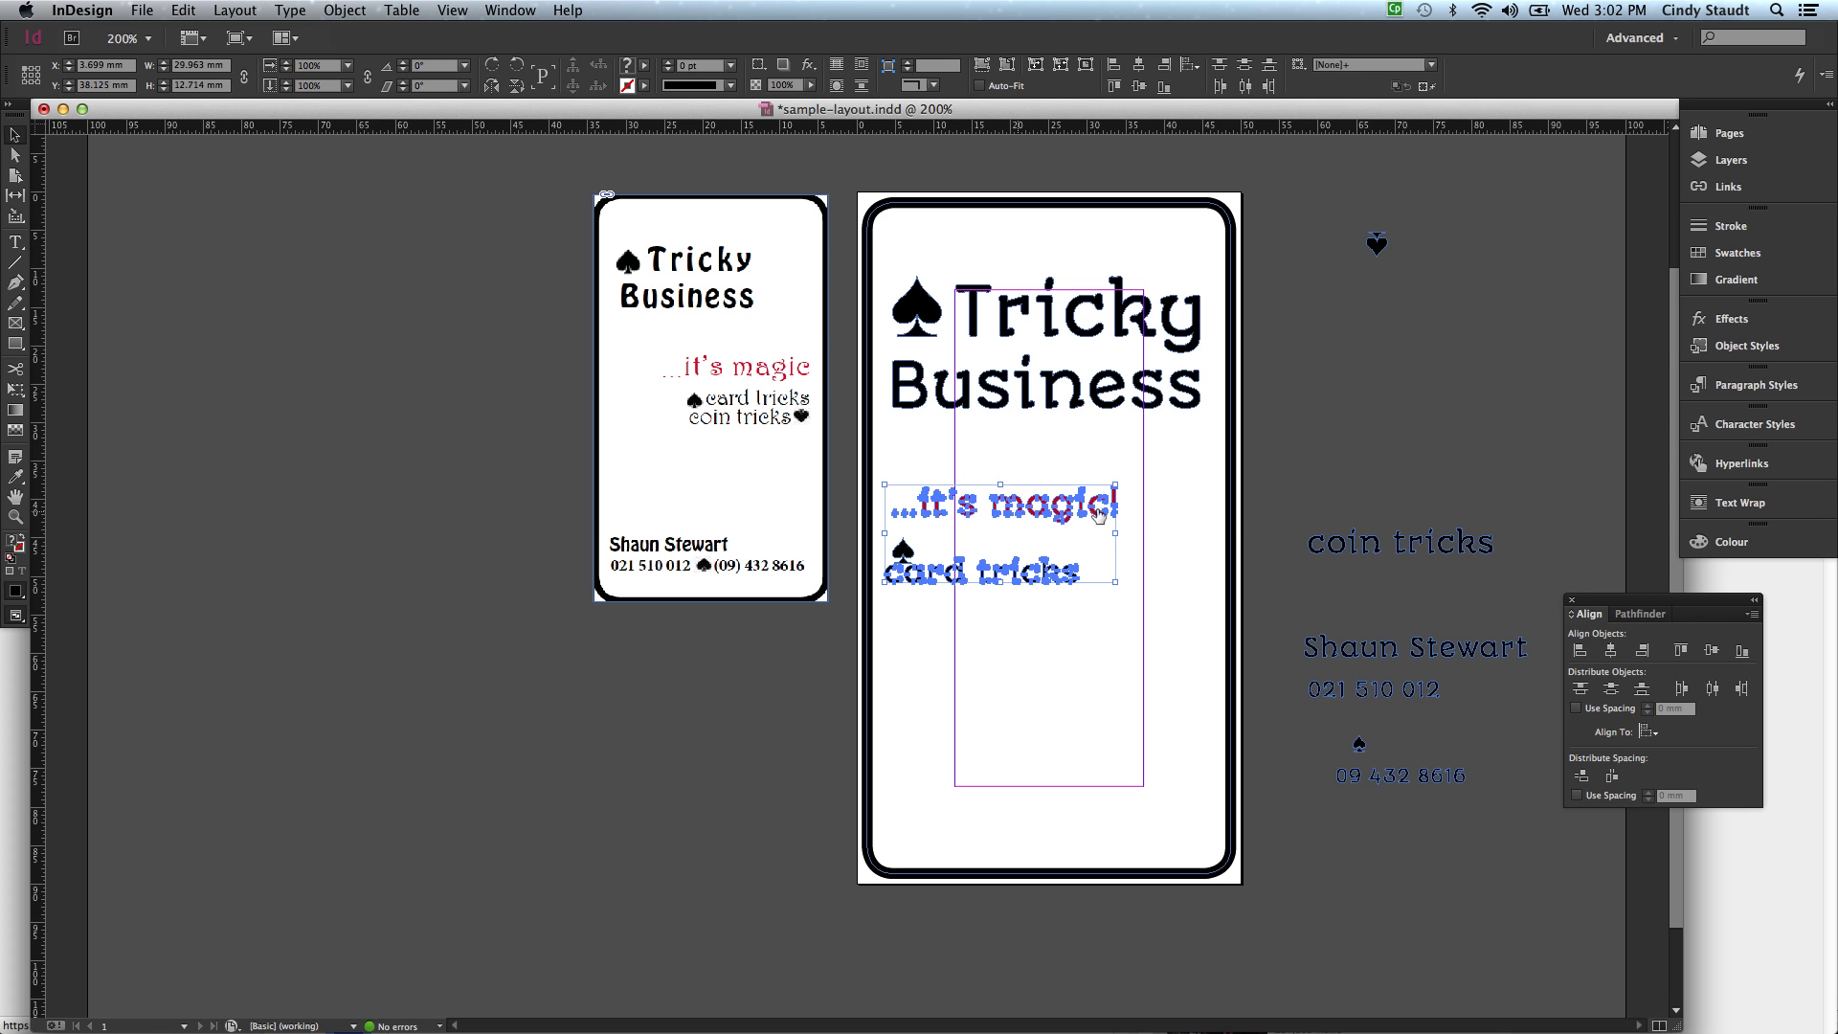
pyautogui.click(1641, 651)
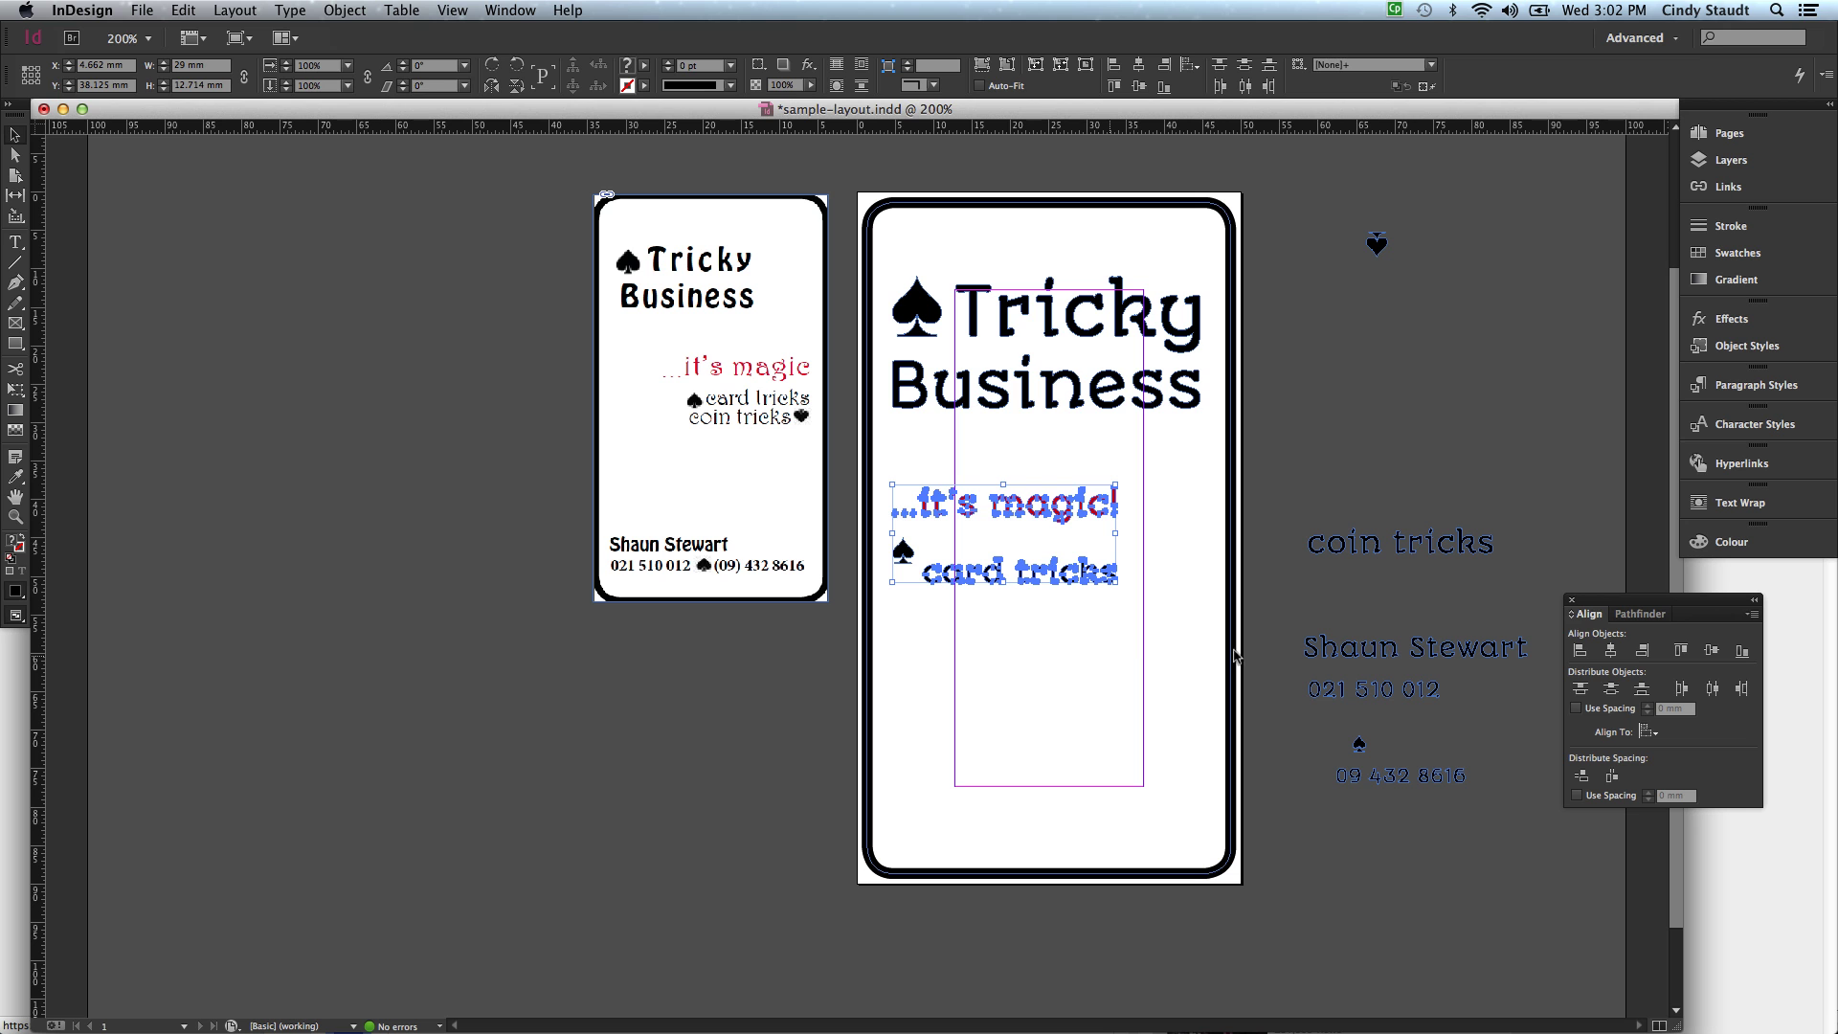
pyautogui.click(1105, 657)
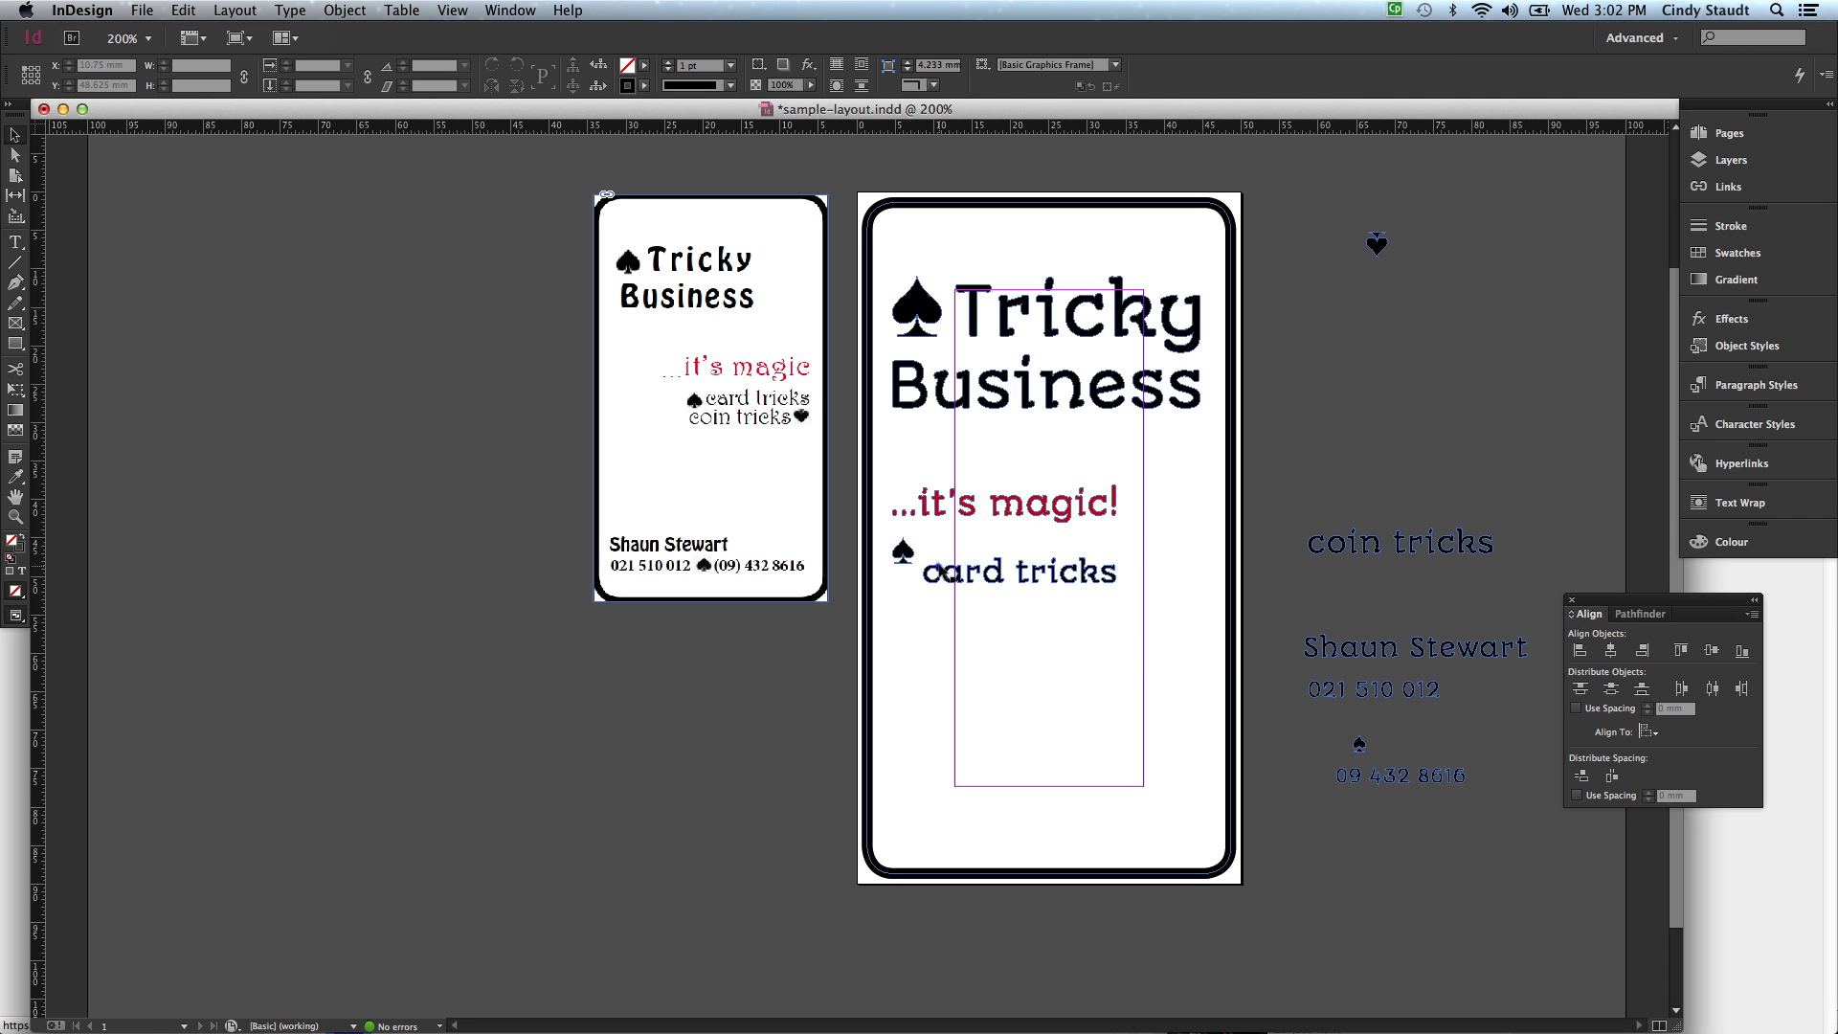
# Align the top edges of the "card tricks" lettering and the small spade beside it
pyautogui.click(942, 572)
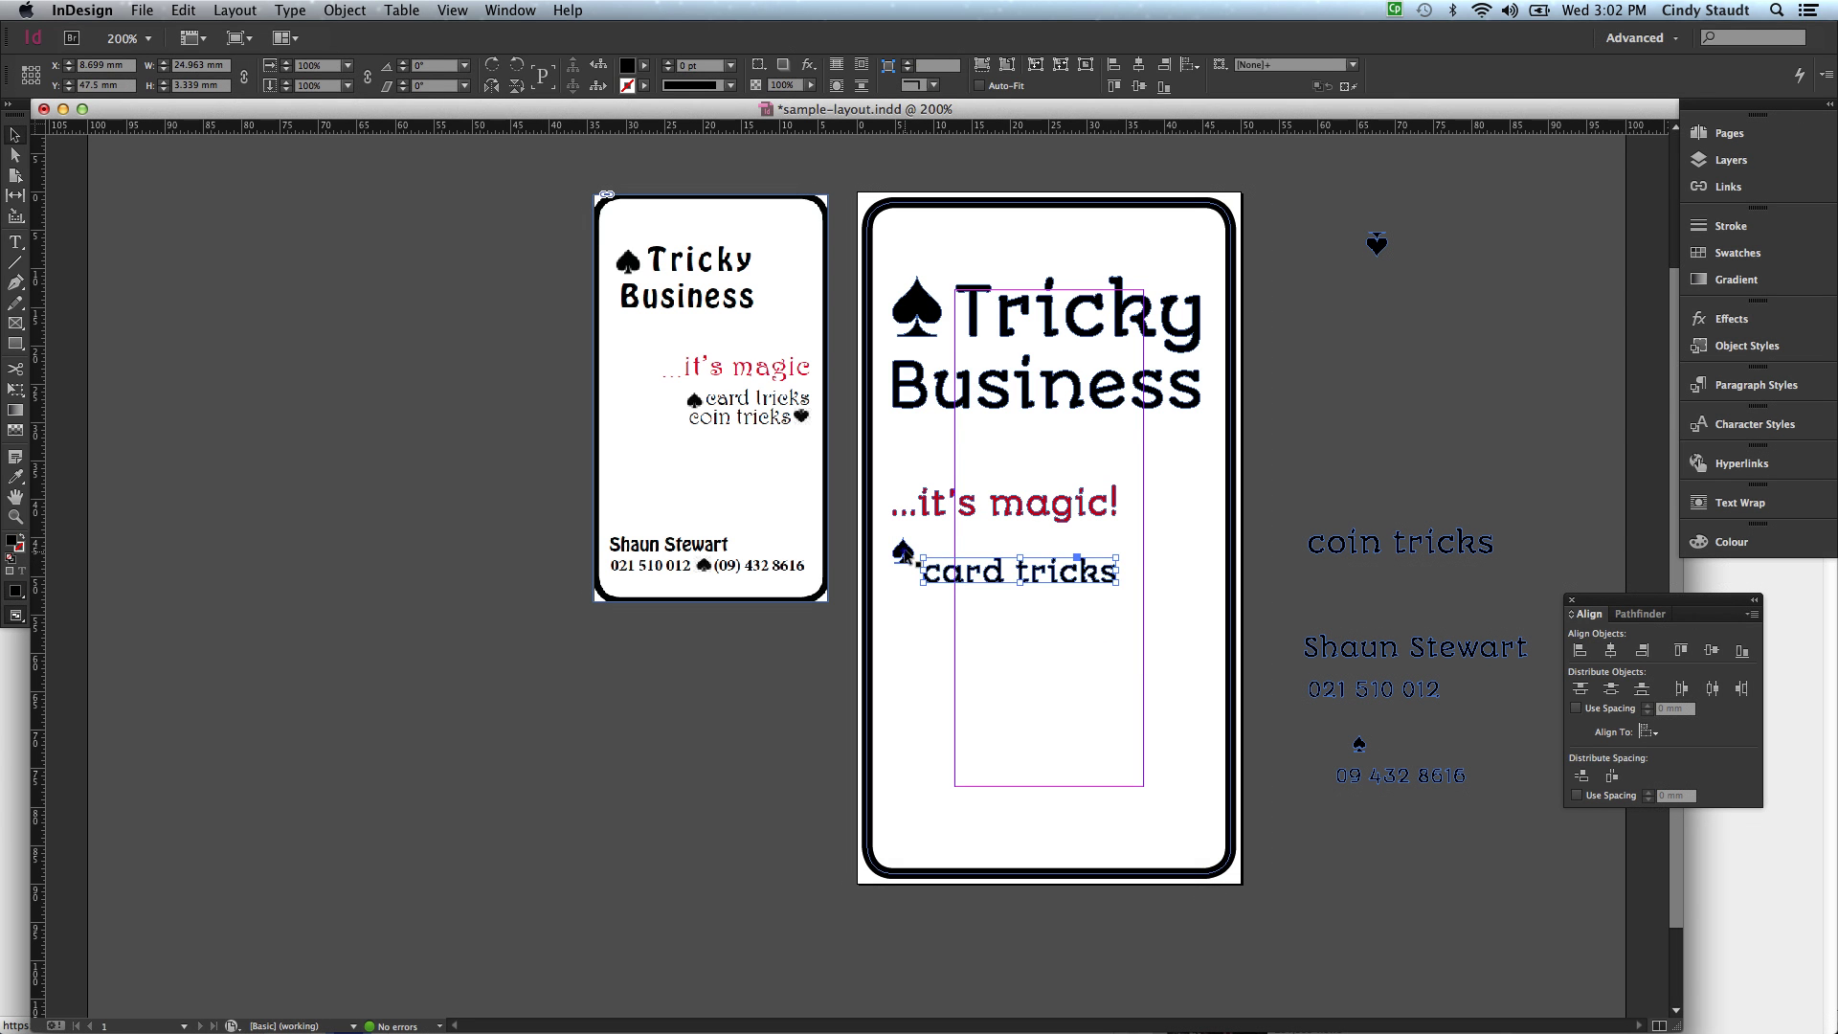
pyautogui.keyDown('shift'); pyautogui.click(903, 553); pyautogui.keyUp('shift')
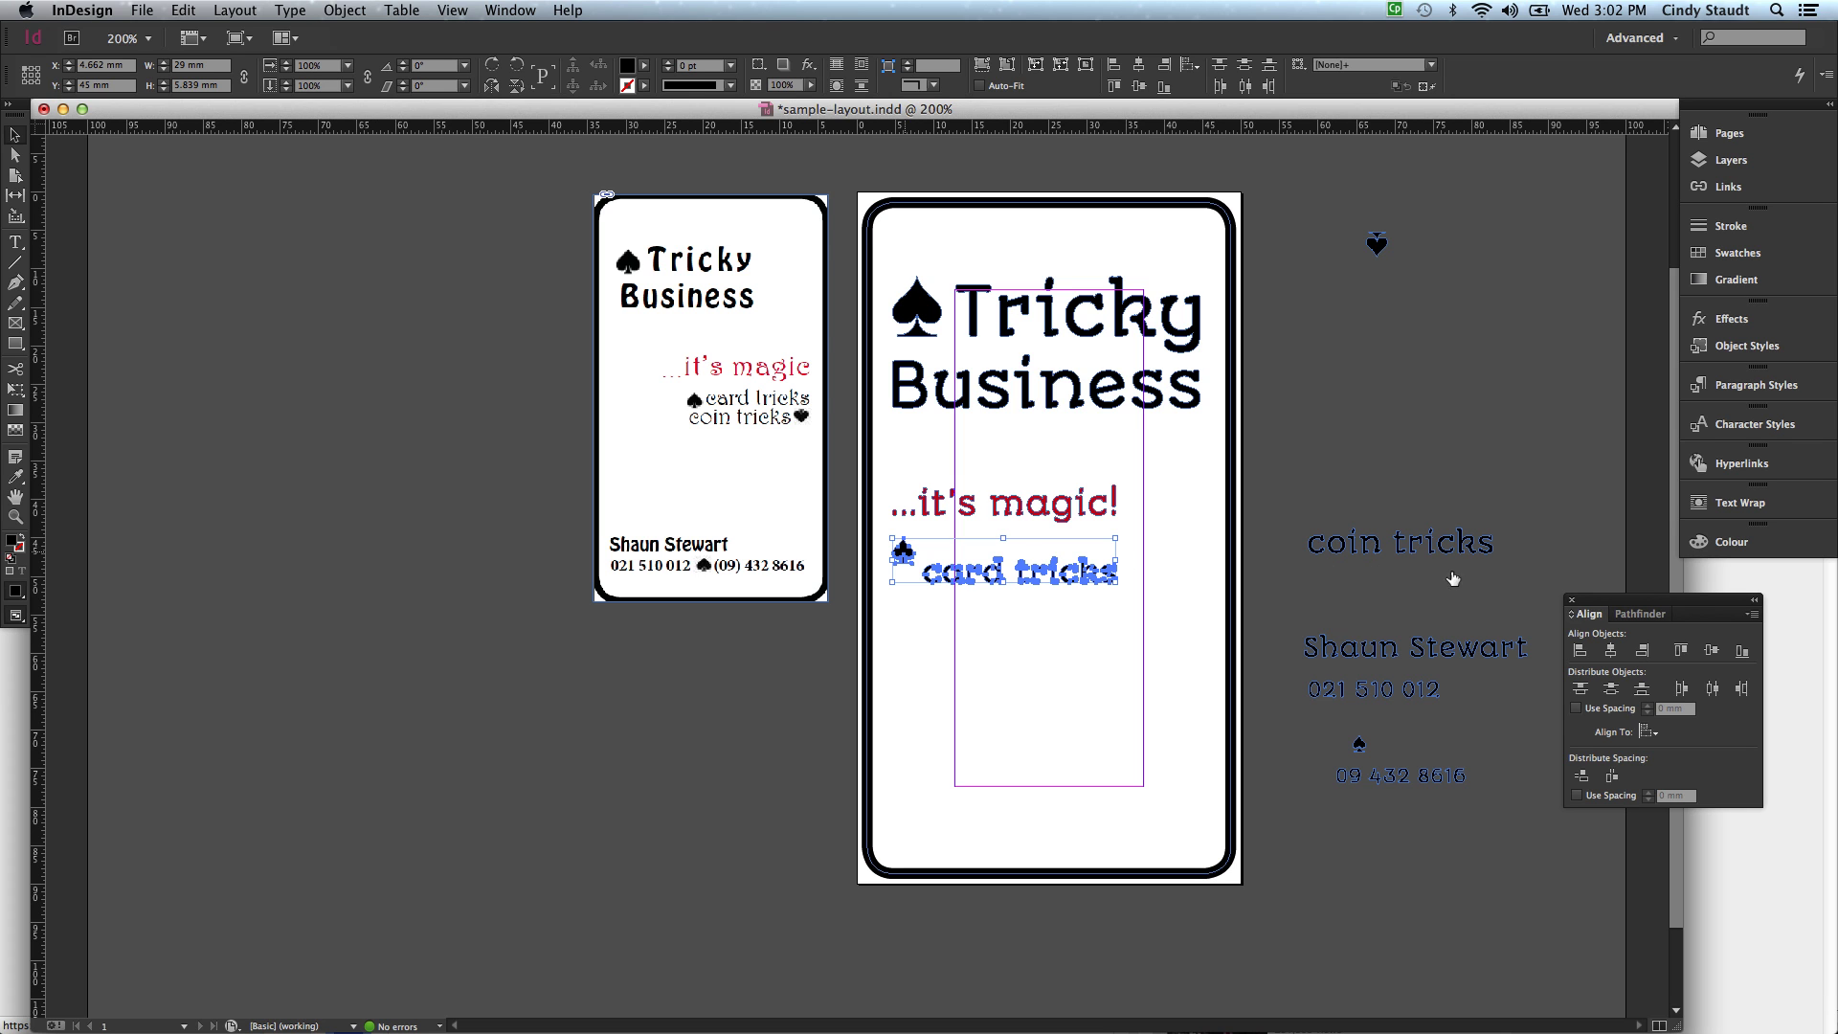
pyautogui.click(1681, 651)
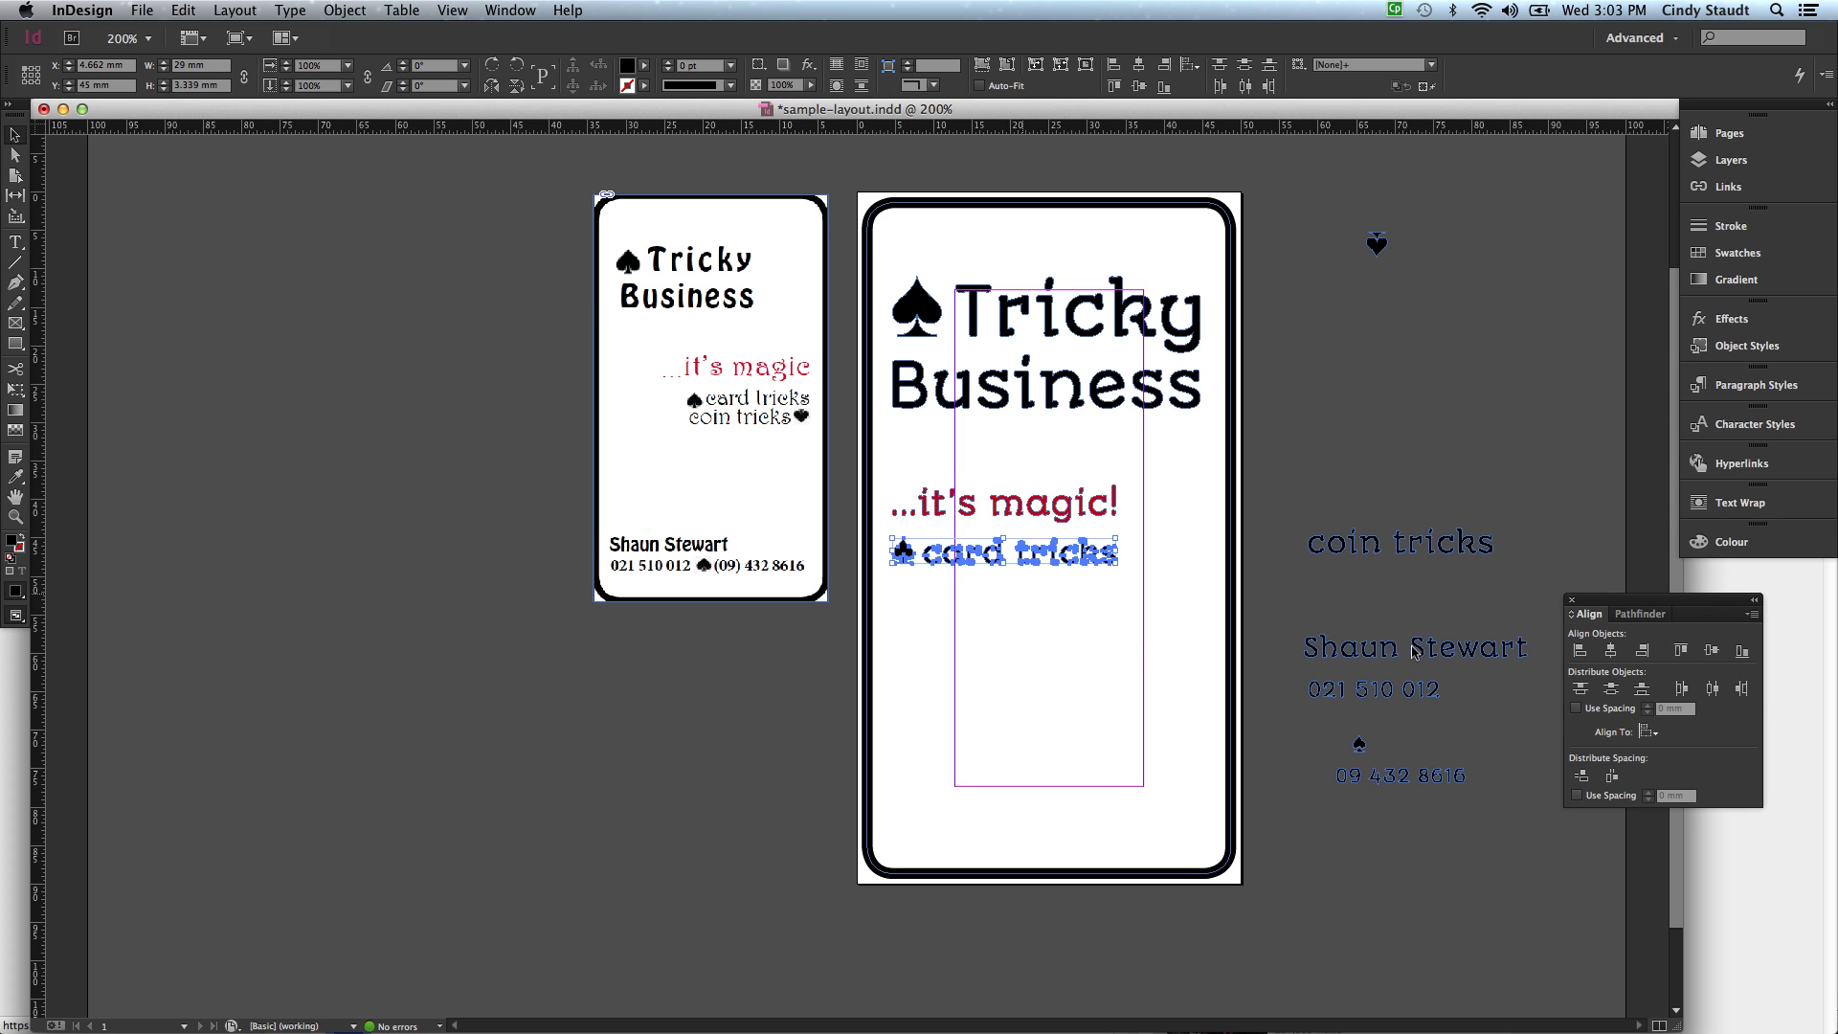
pyautogui.click(1020, 594)
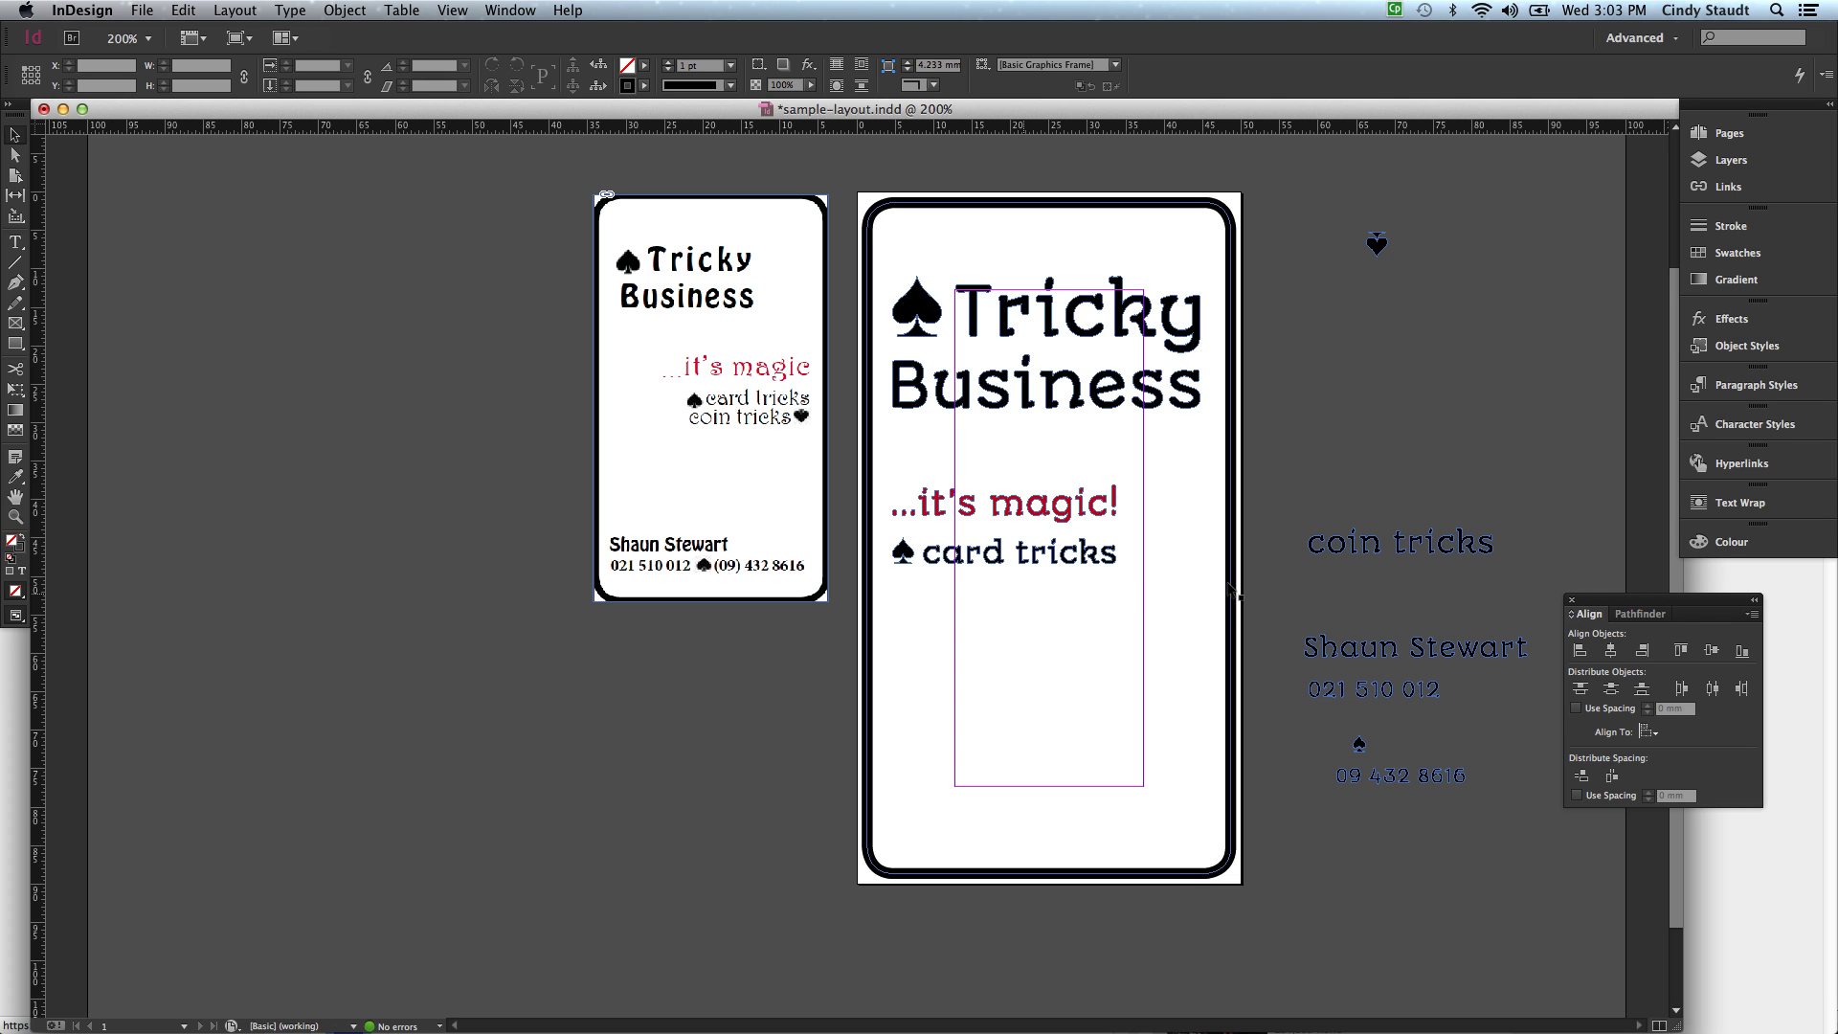
# Move the "coin tricks" lettering directly below the "card tricks" line at X 4.662 mm, Y 50.334 mm
pyautogui.click(1385, 549)
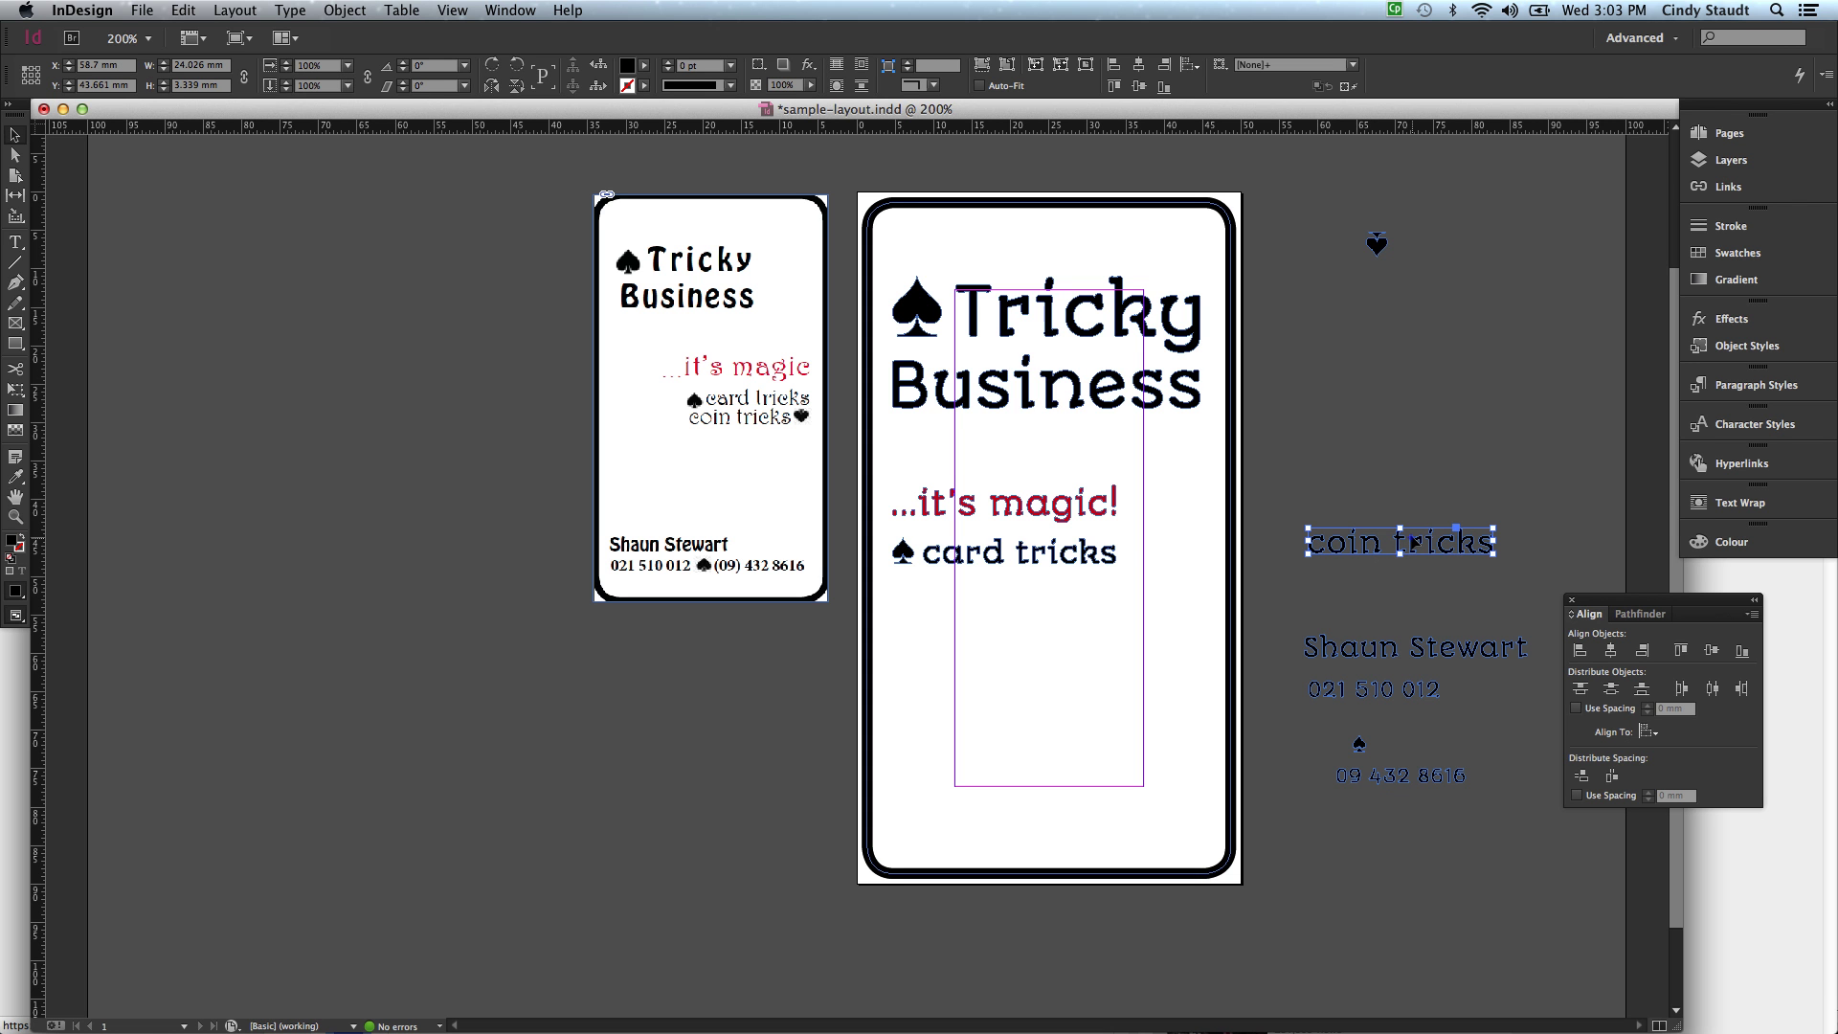
pyautogui.moveTo(1412, 548); pyautogui.dragTo(996, 599)
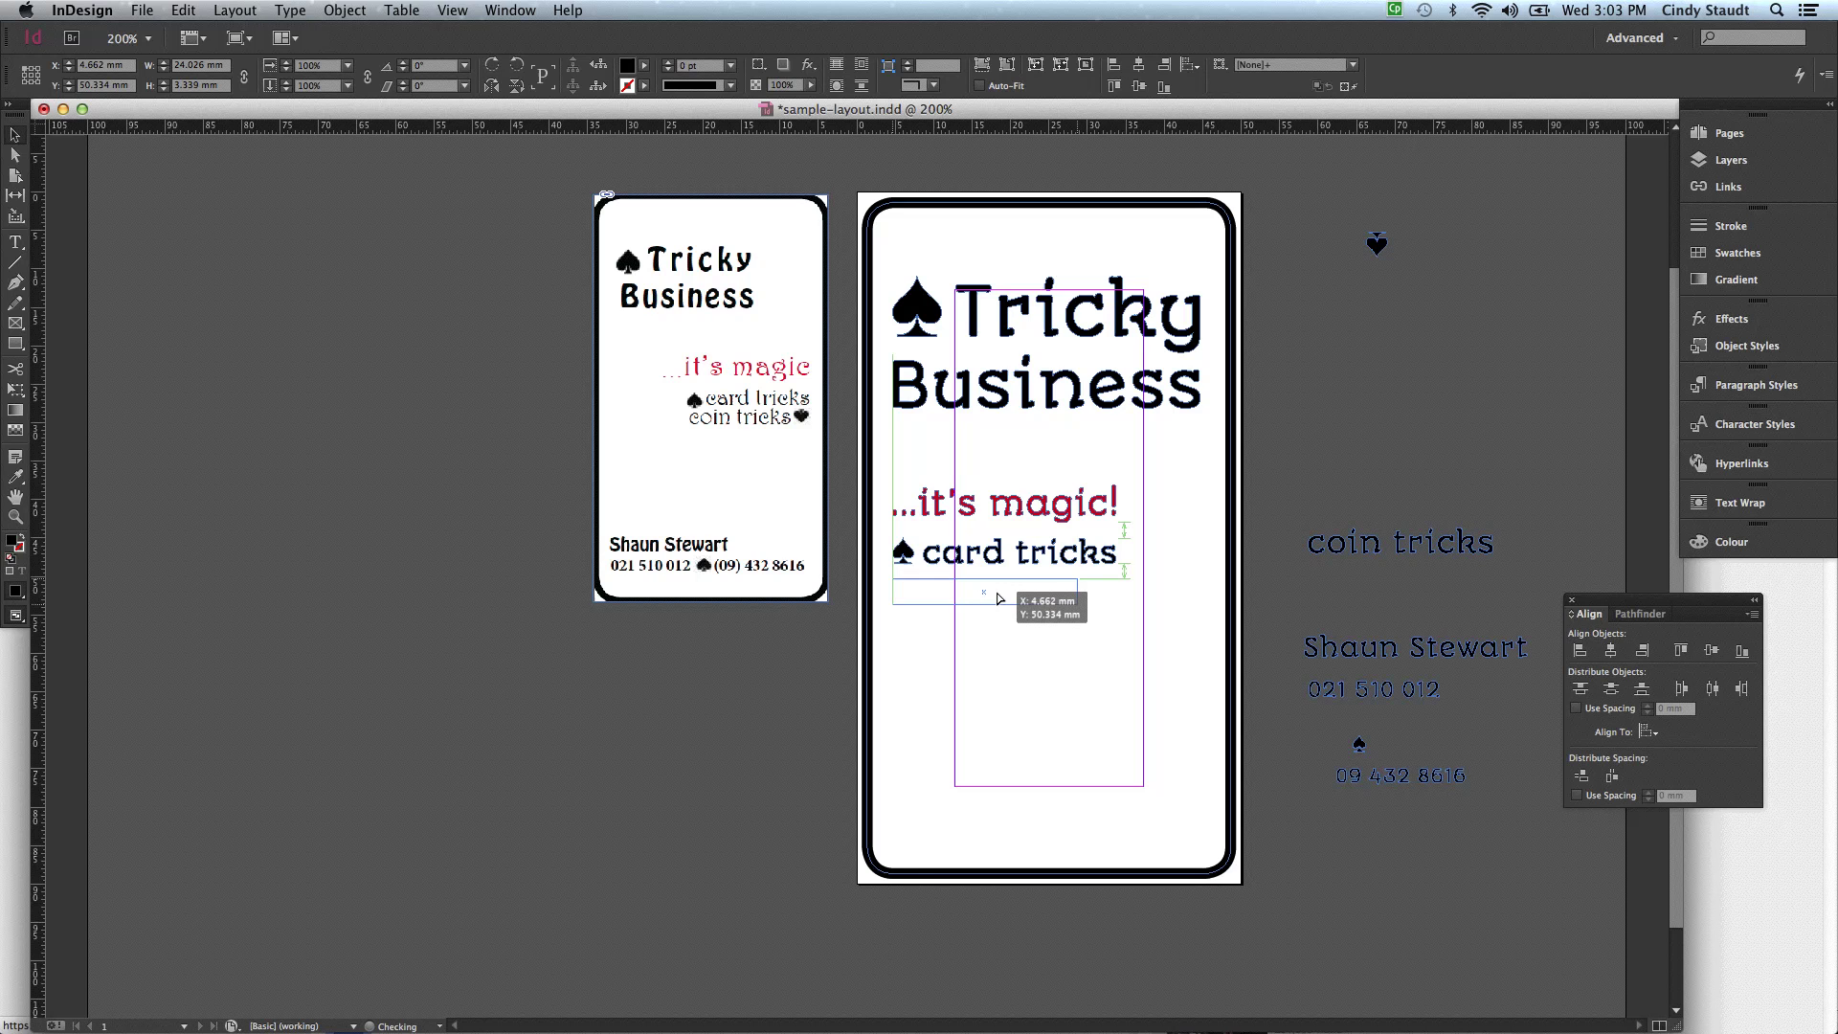
pyautogui.moveTo(997, 599); pyautogui.dragTo(997, 599)
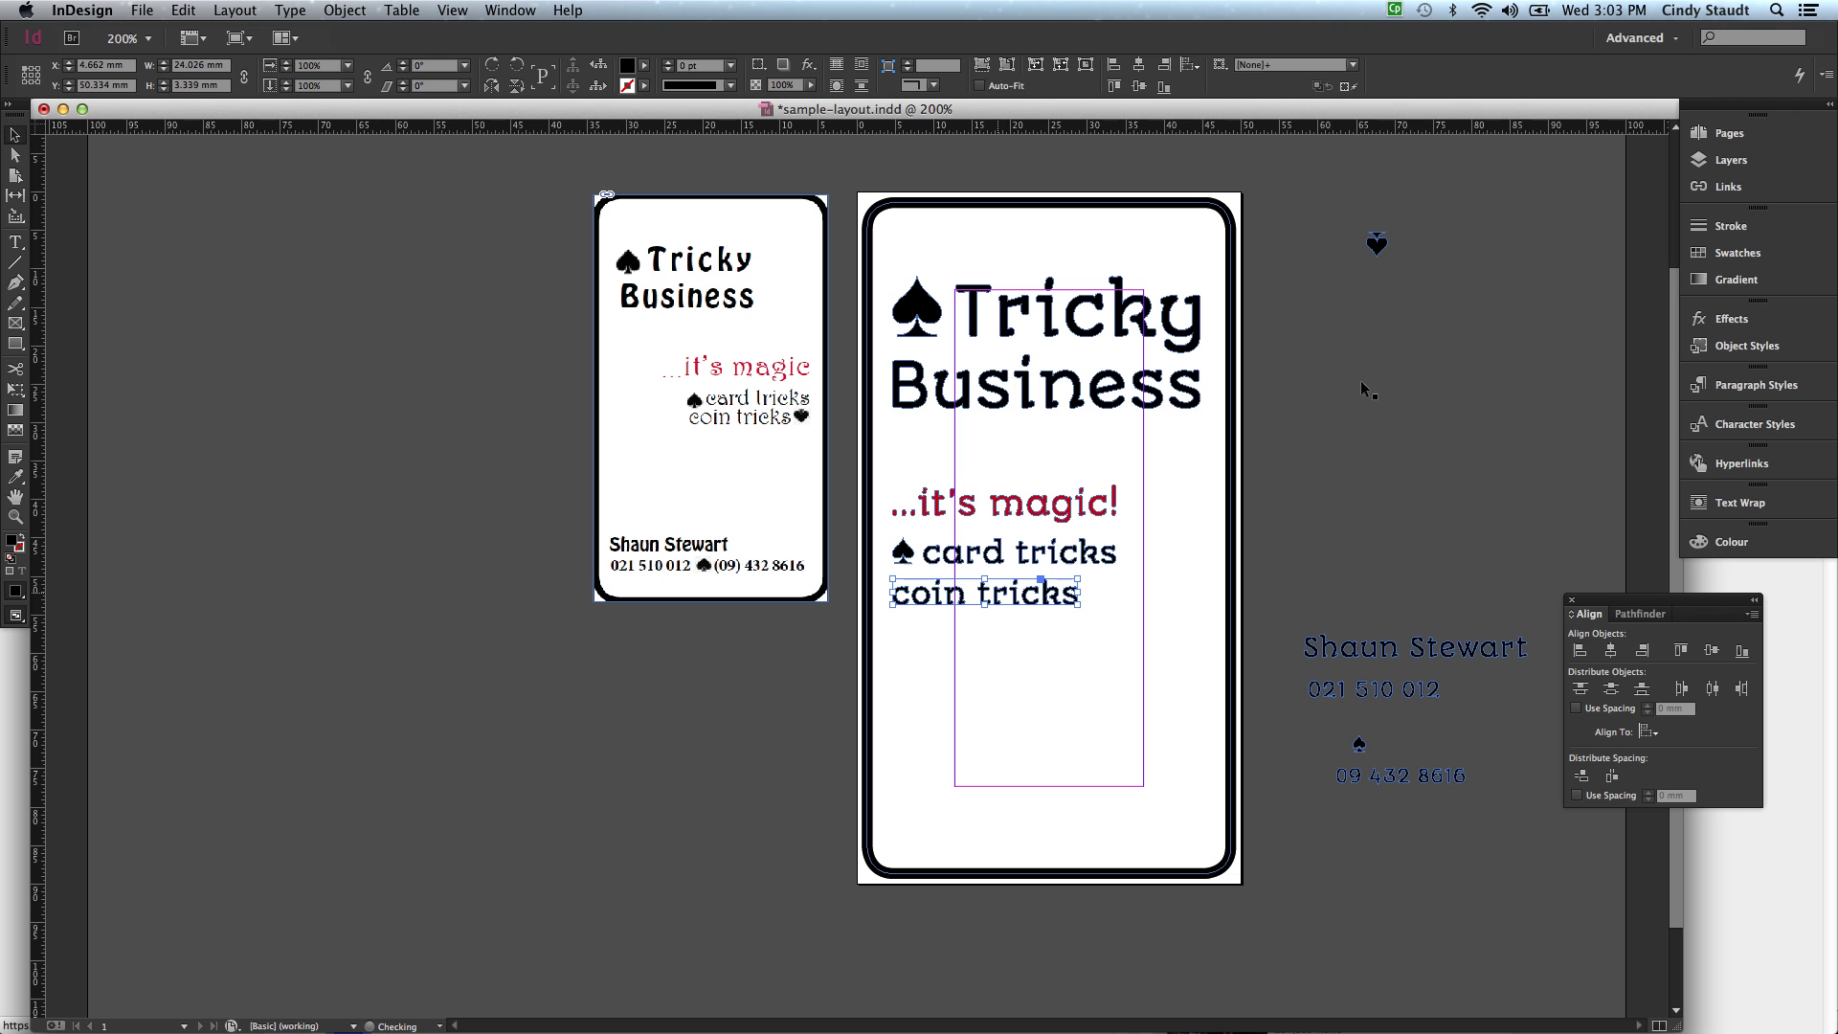
# Move the upside-down spade to the end of the "coin tricks" line and align their vertical centres
pyautogui.click(1378, 245)
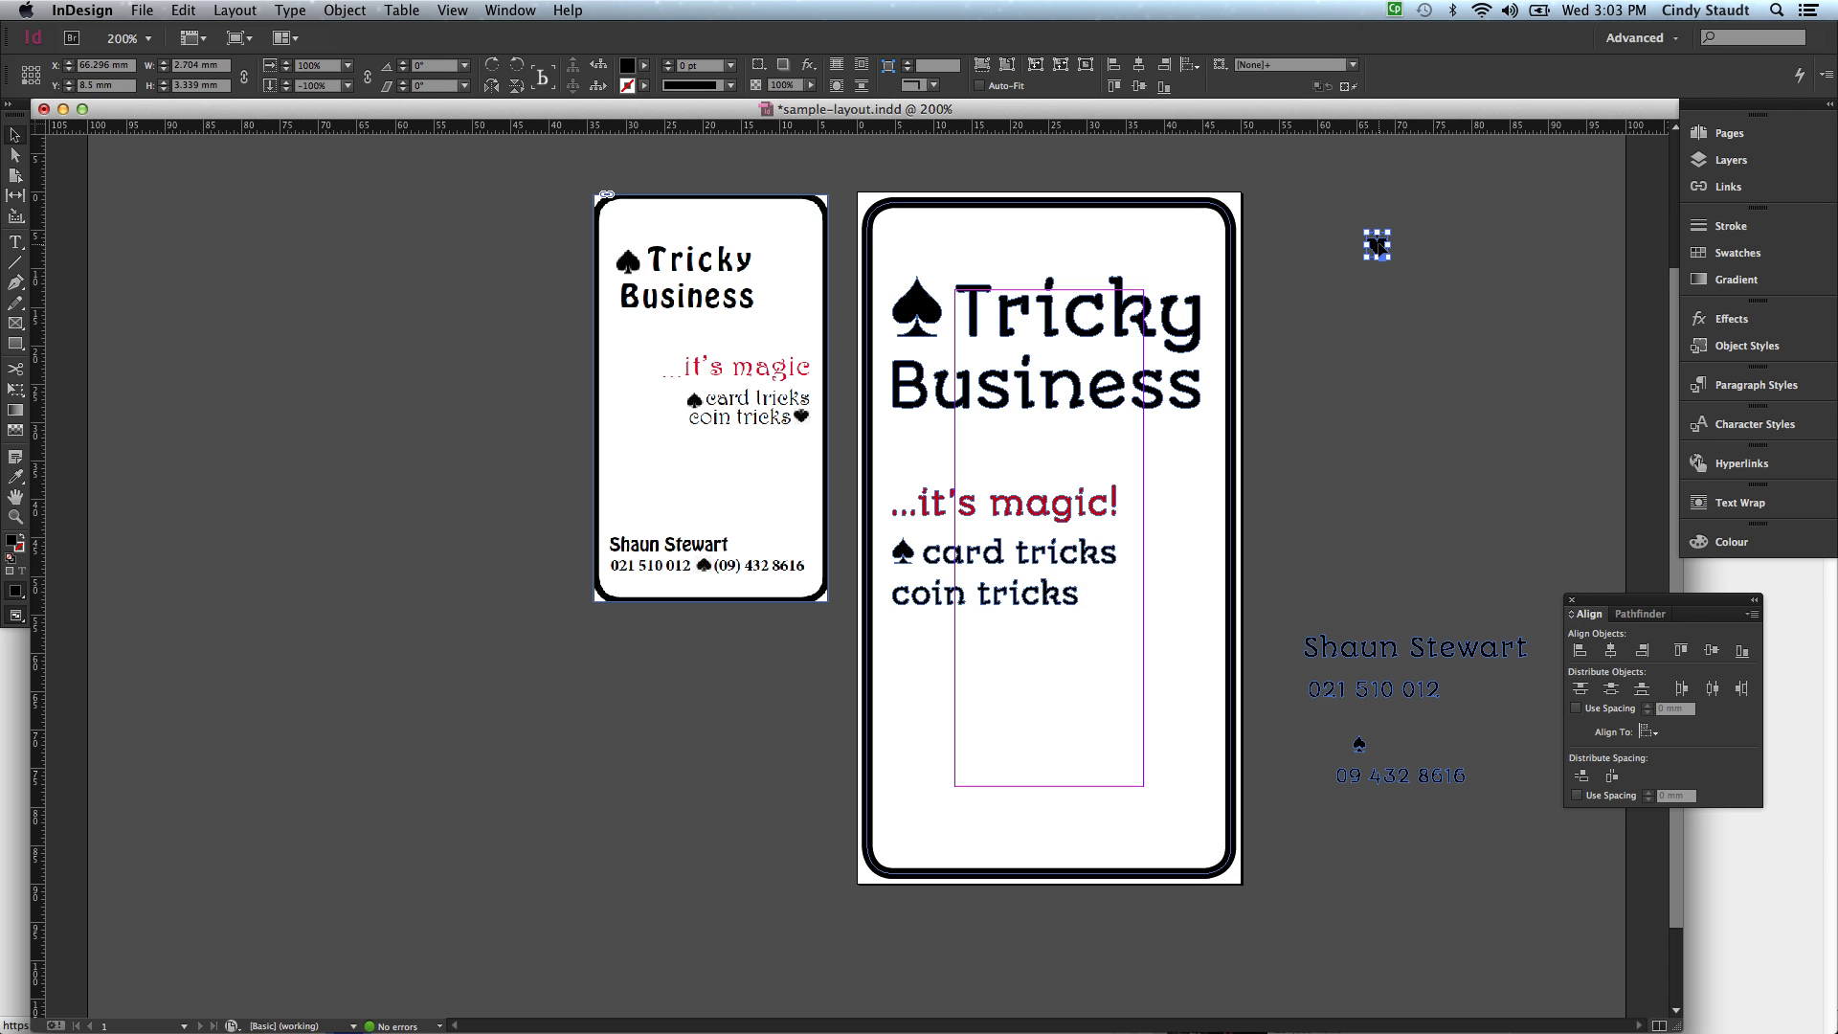
pyautogui.moveTo(1378, 245); pyautogui.dragTo(1108, 601)
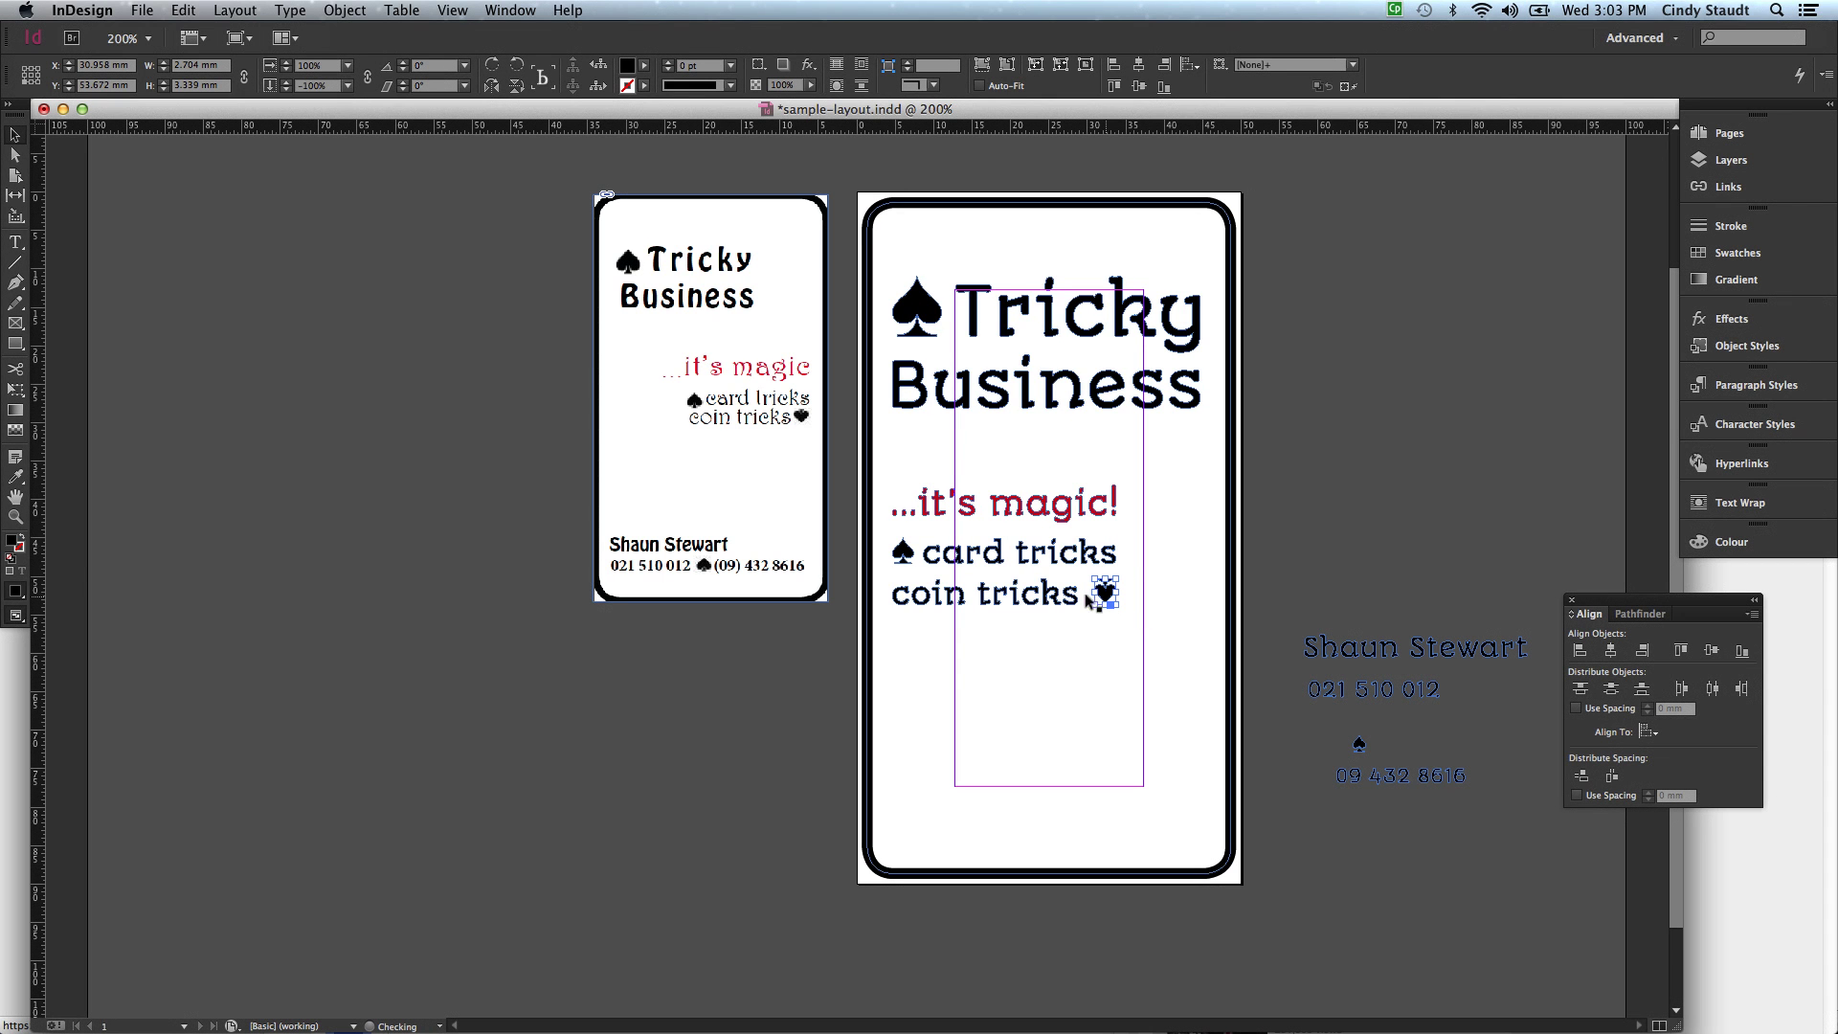
pyautogui.keyDown('shift'); pyautogui.click(1053, 598); pyautogui.keyUp('shift')
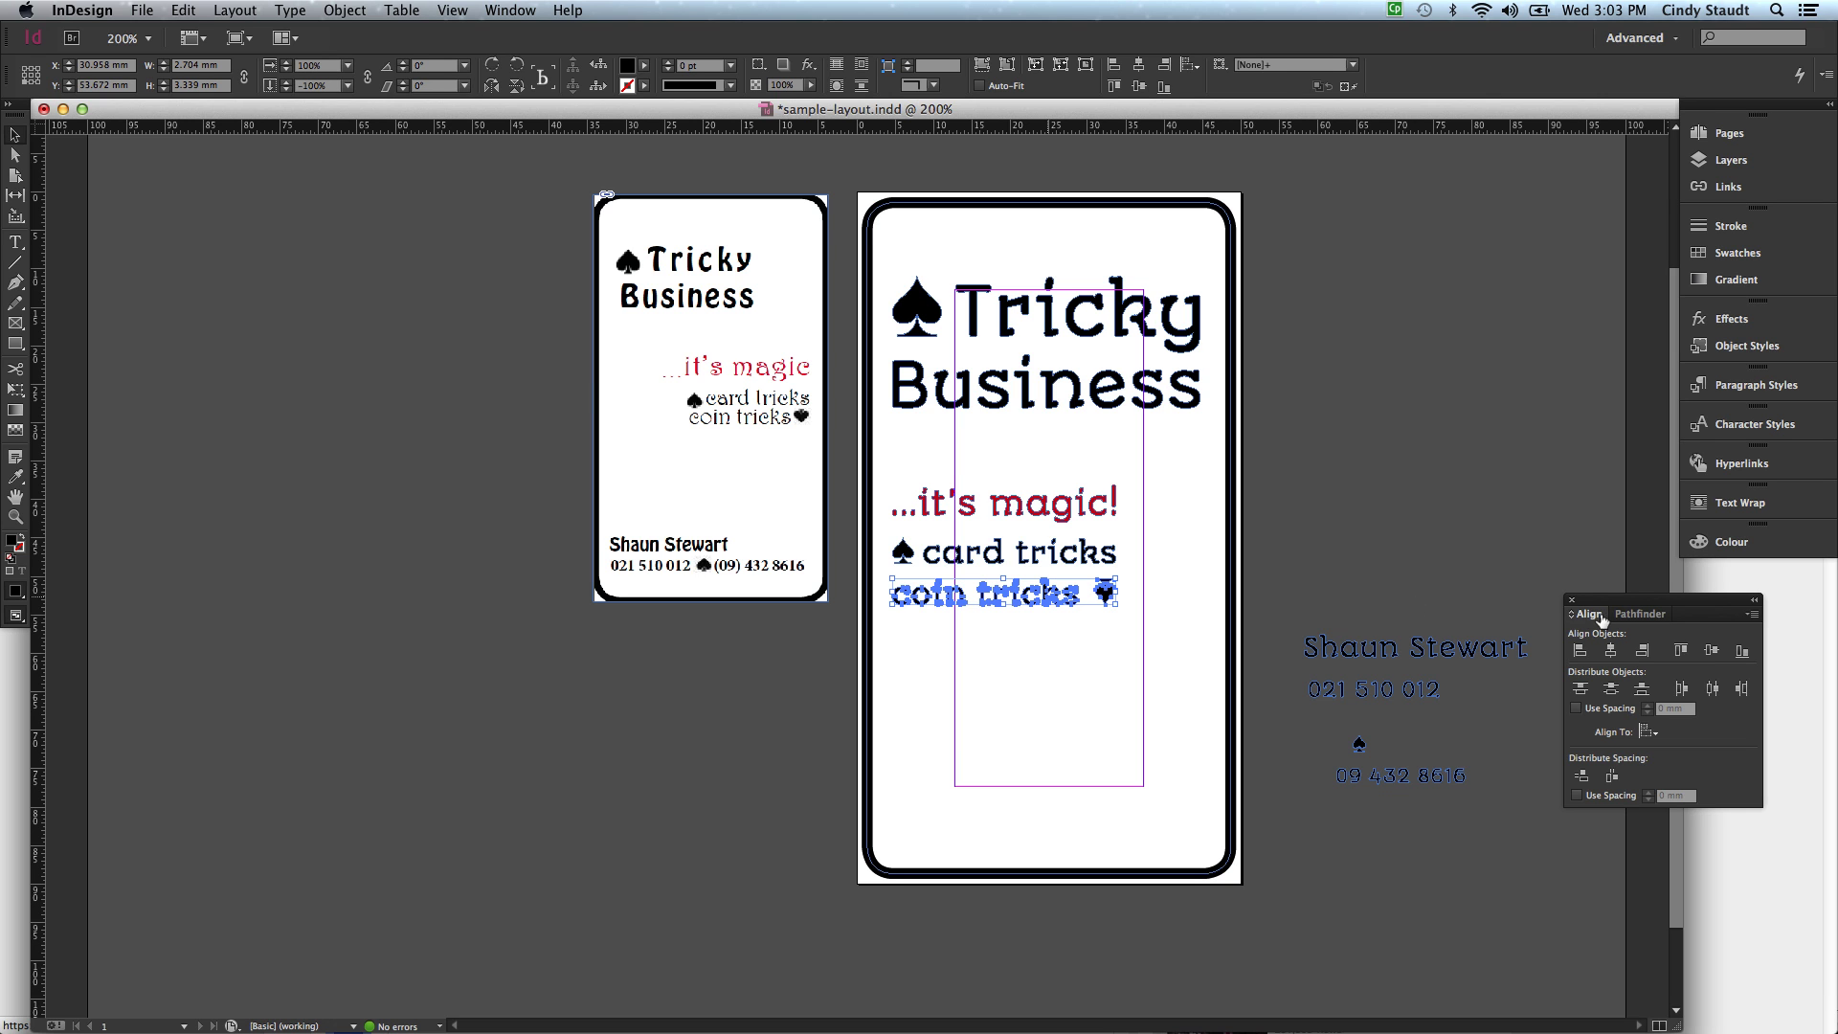
pyautogui.click(1705, 650)
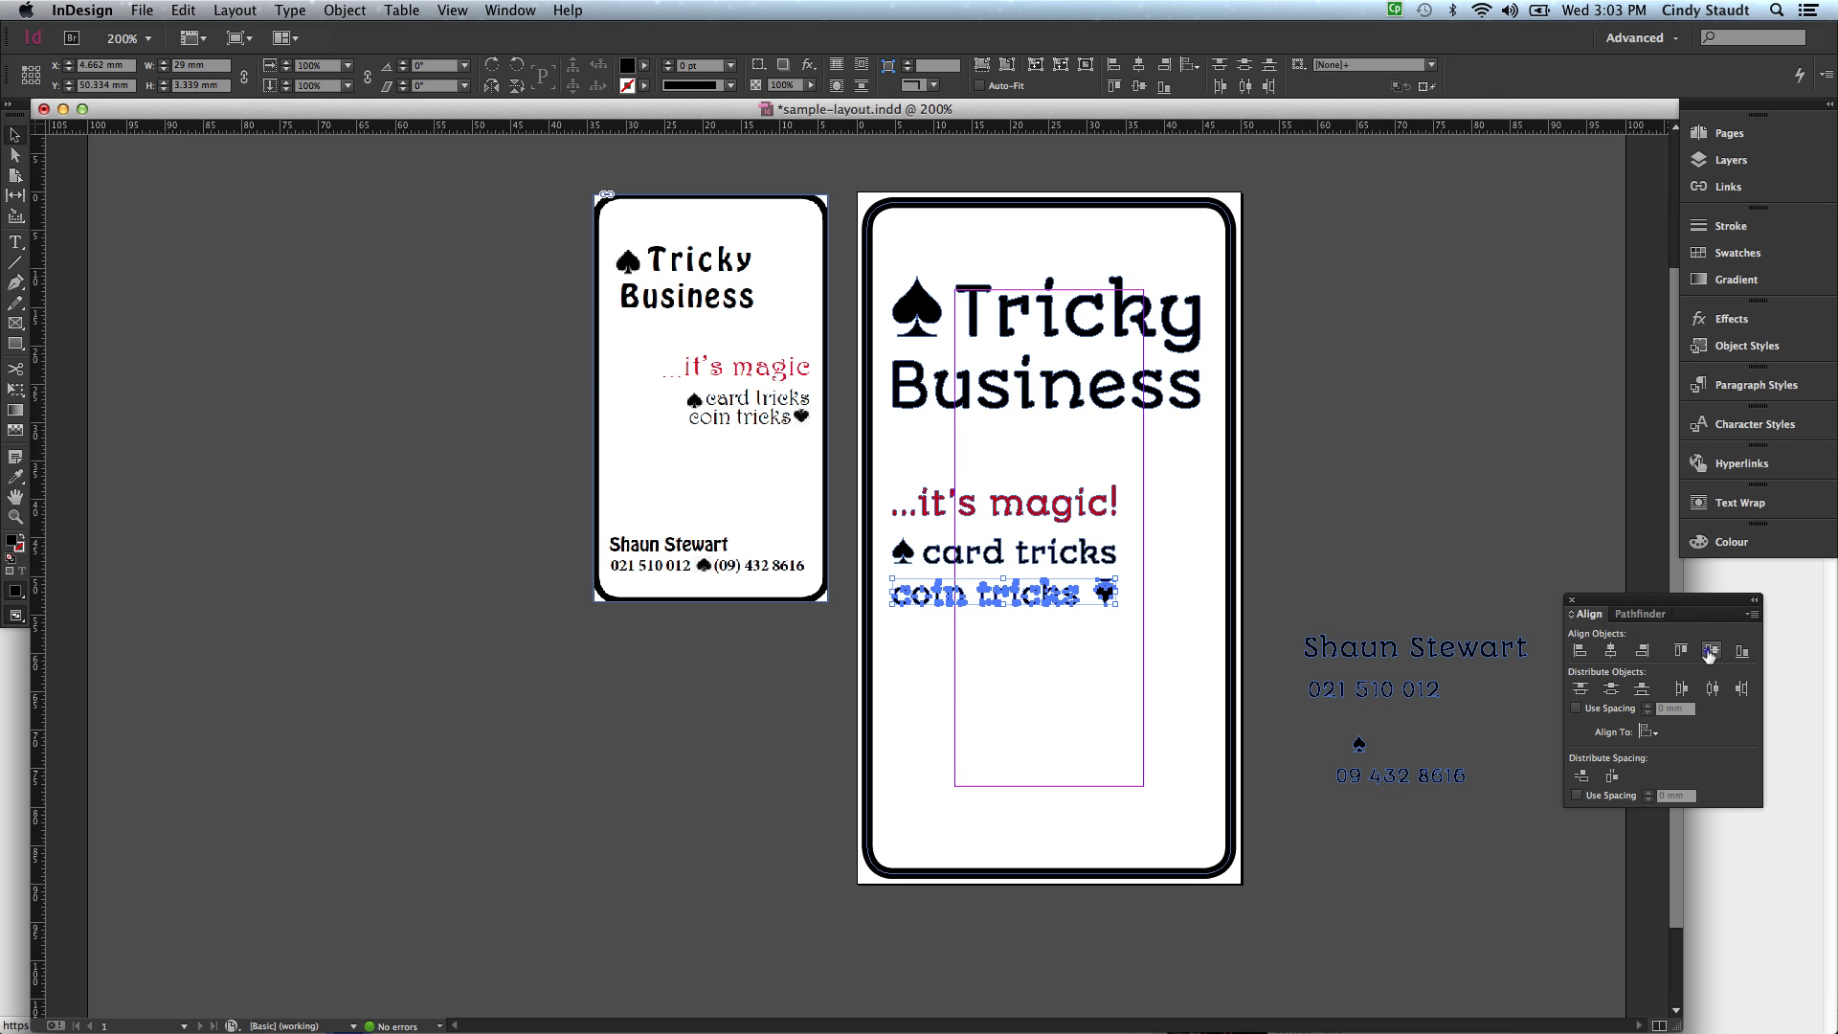
pyautogui.click(1099, 676)
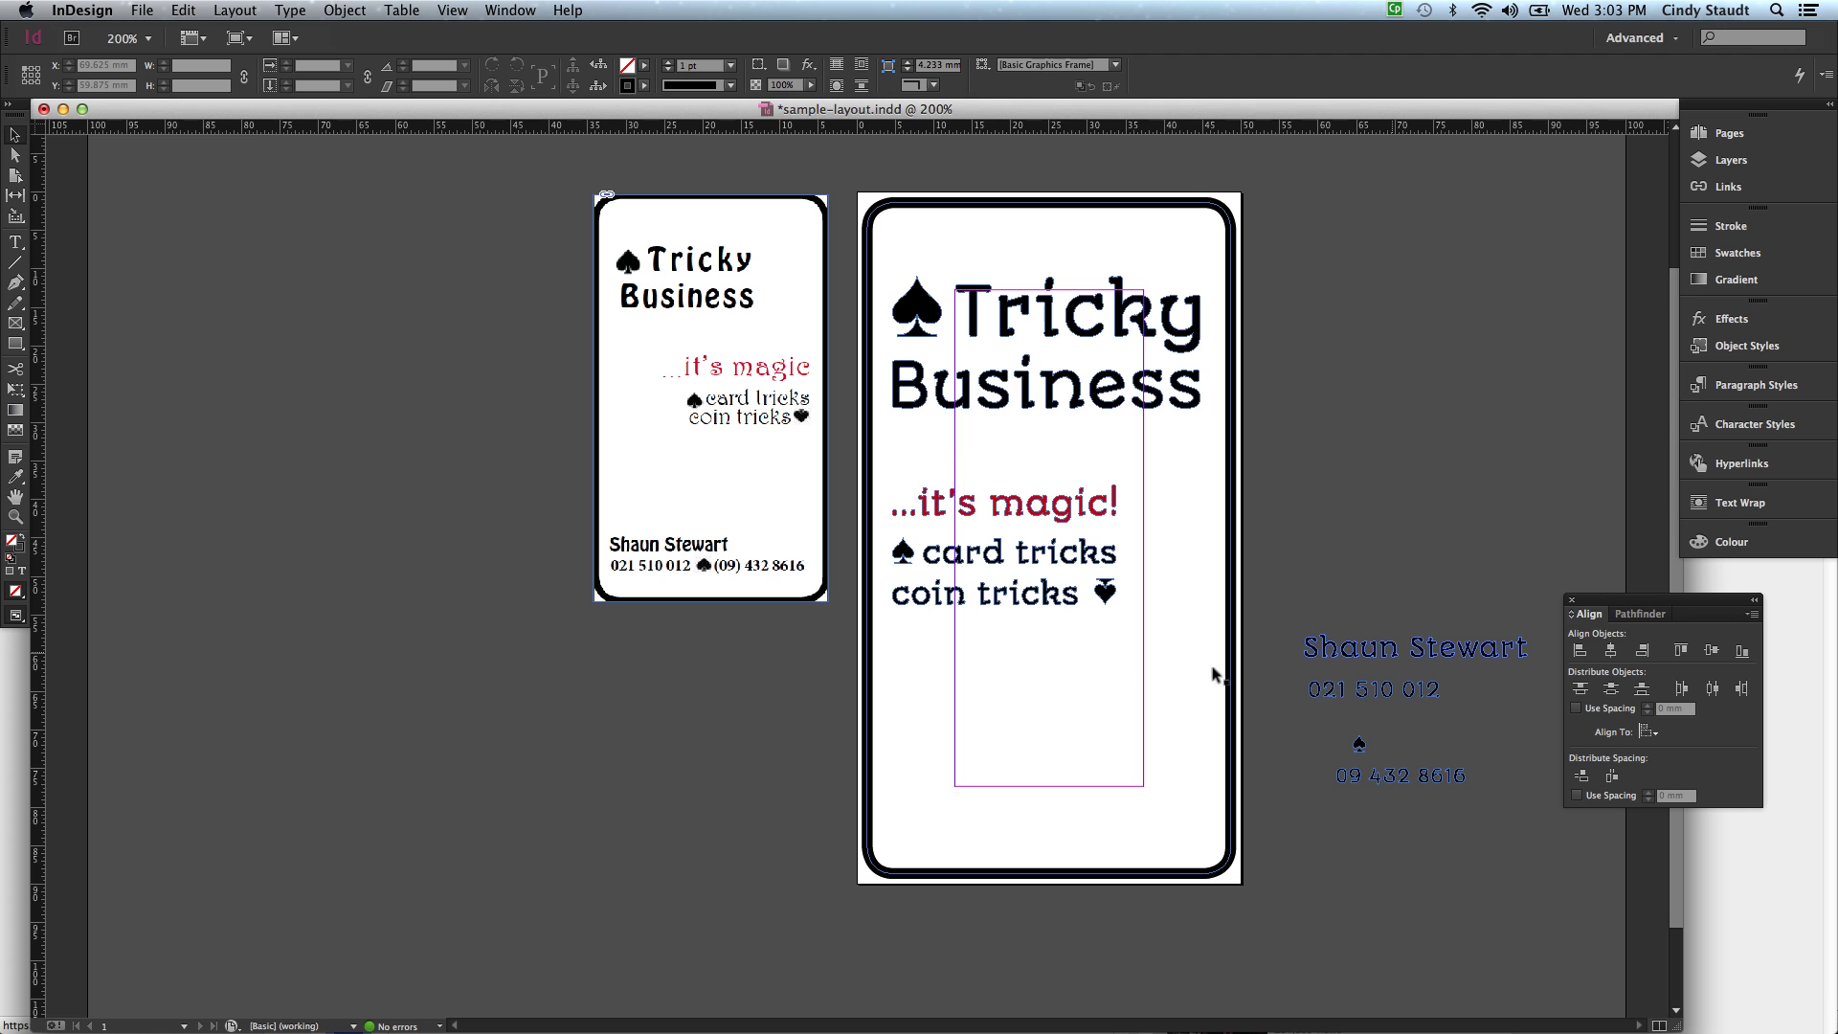
# Move the person's name lettering onto the lower part of the card at X 7.366 mm, Y 72.479 mm
pyautogui.click(1392, 650)
pyautogui.moveTo(1431, 651); pyautogui.dragTo(1041, 771)
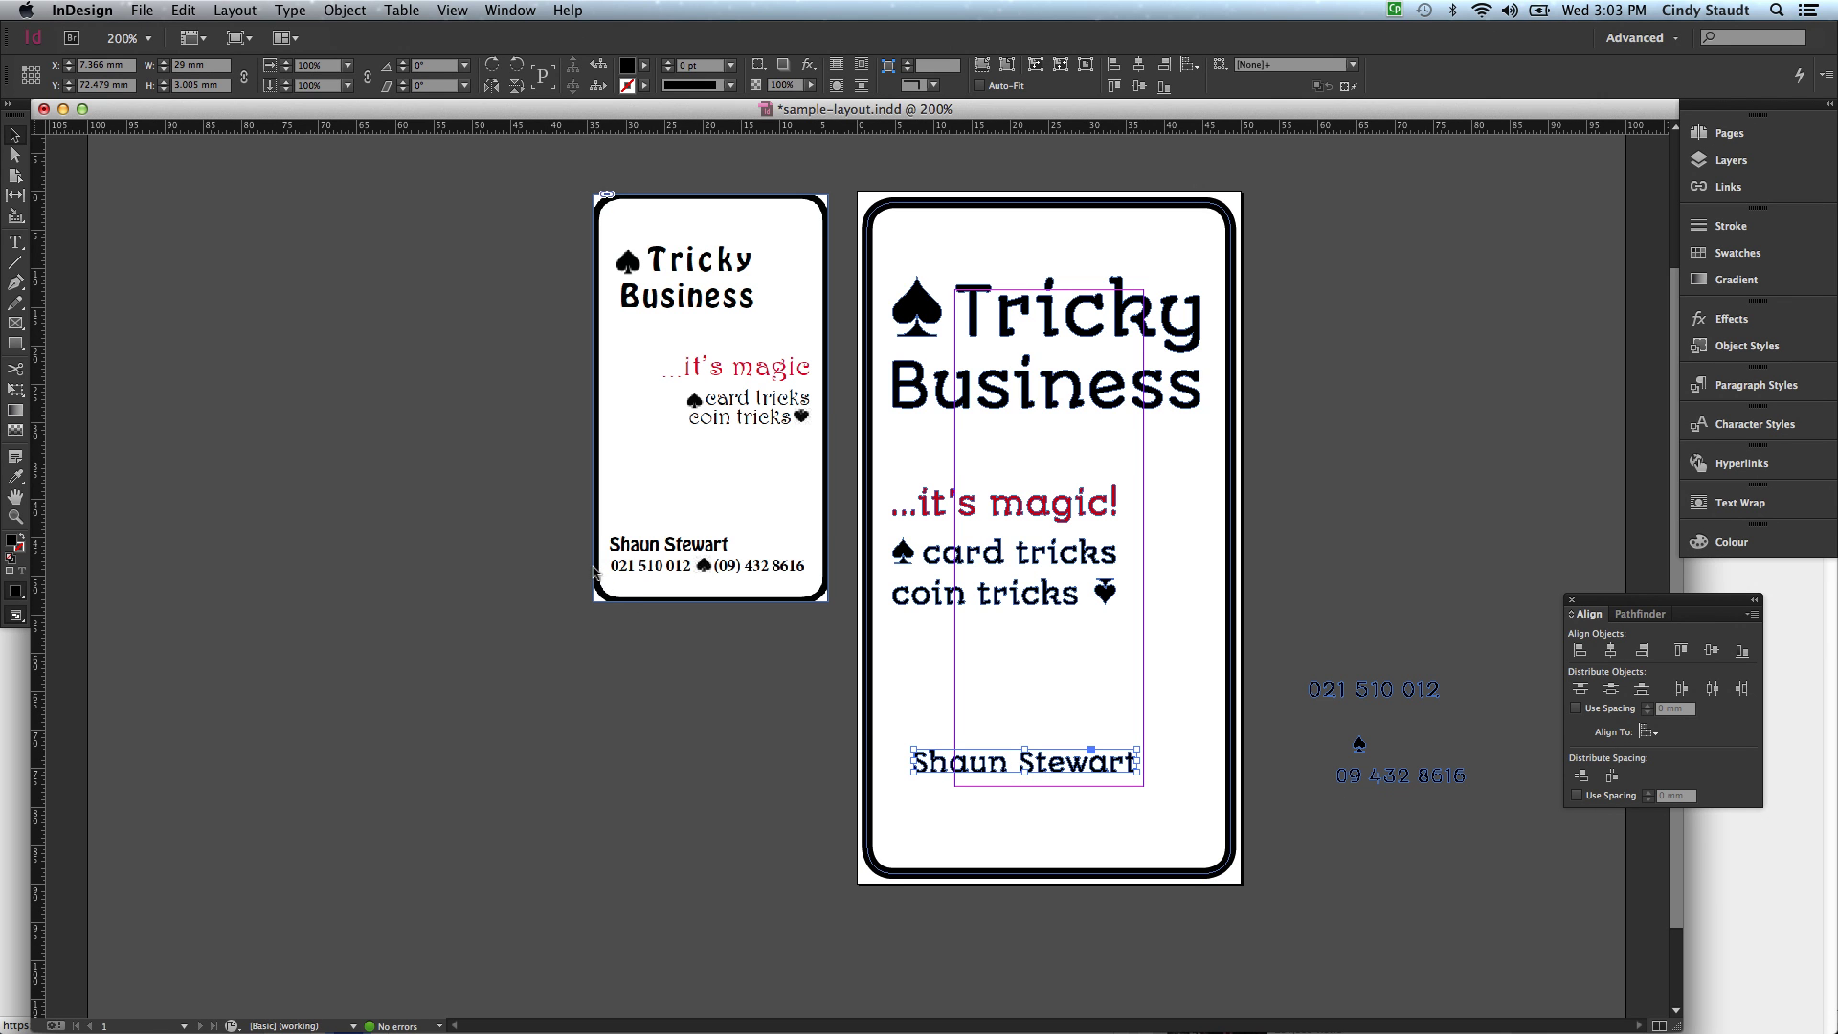
# Switch Smart Guides off and back on
pyautogui.click(456, 11)
pyautogui.moveTo(572, 387)
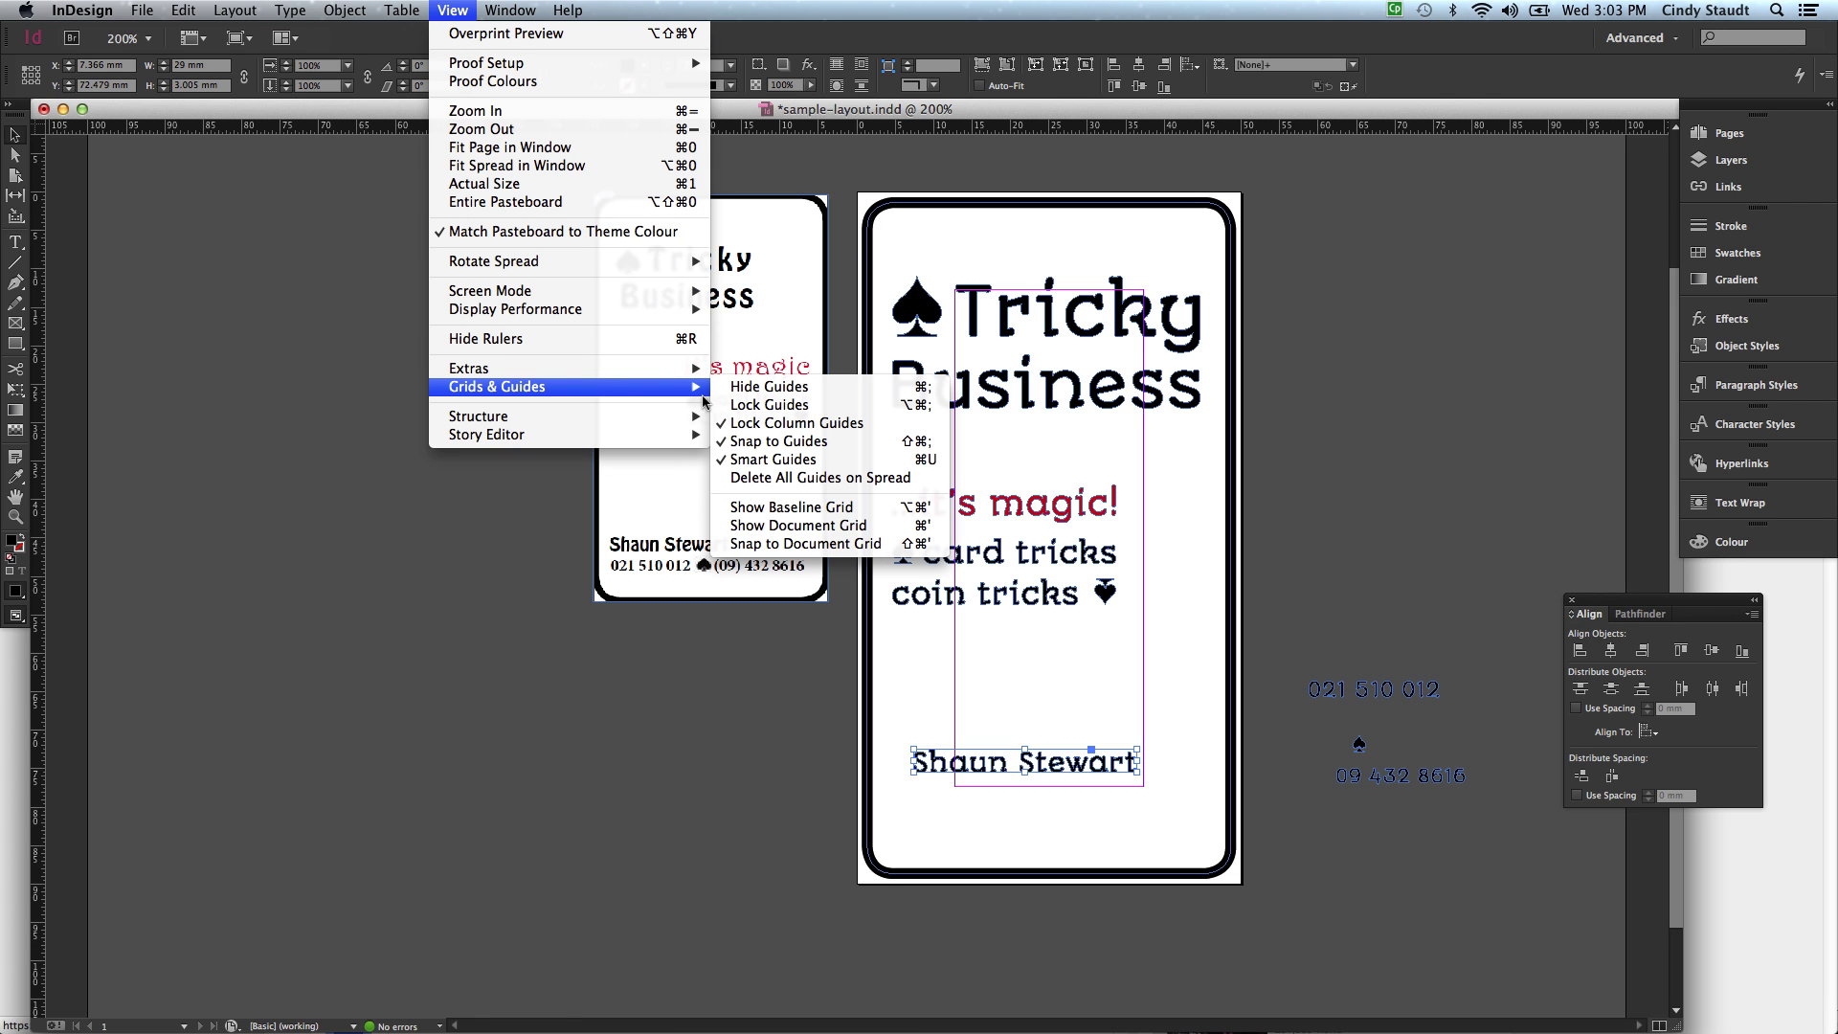
pyautogui.click(766, 461)
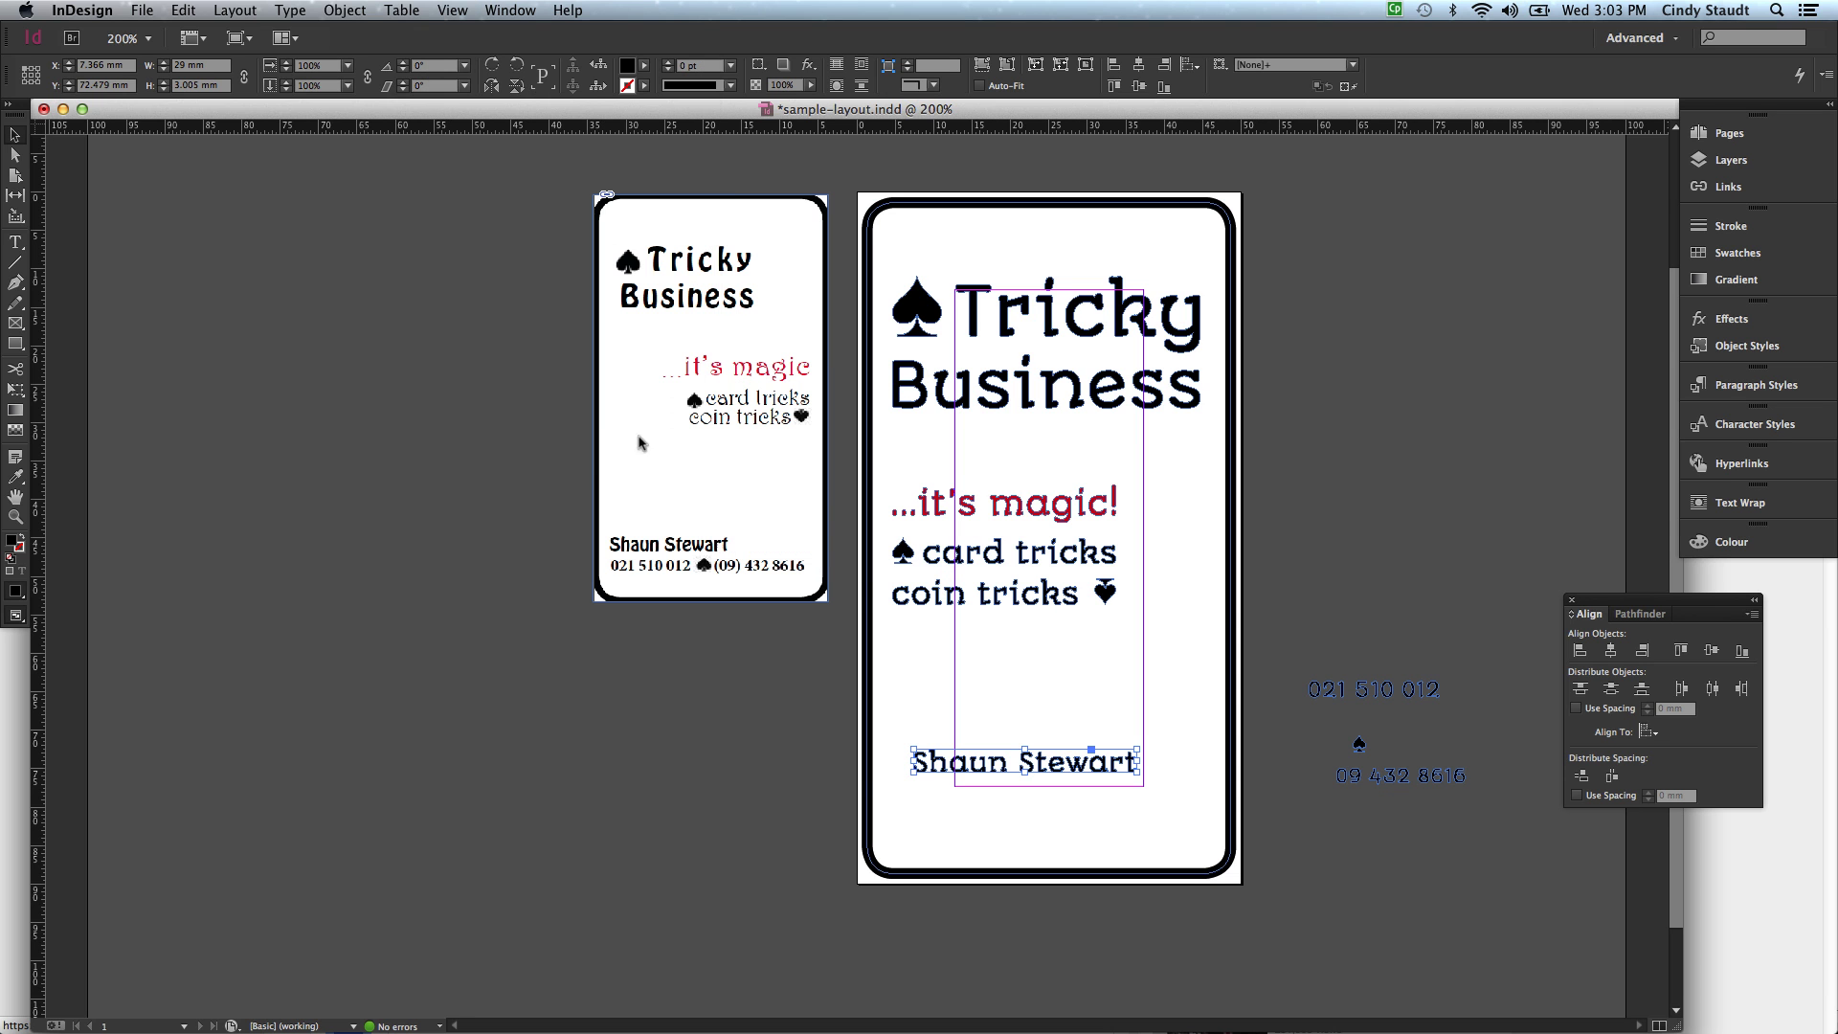
pyautogui.click(452, 11)
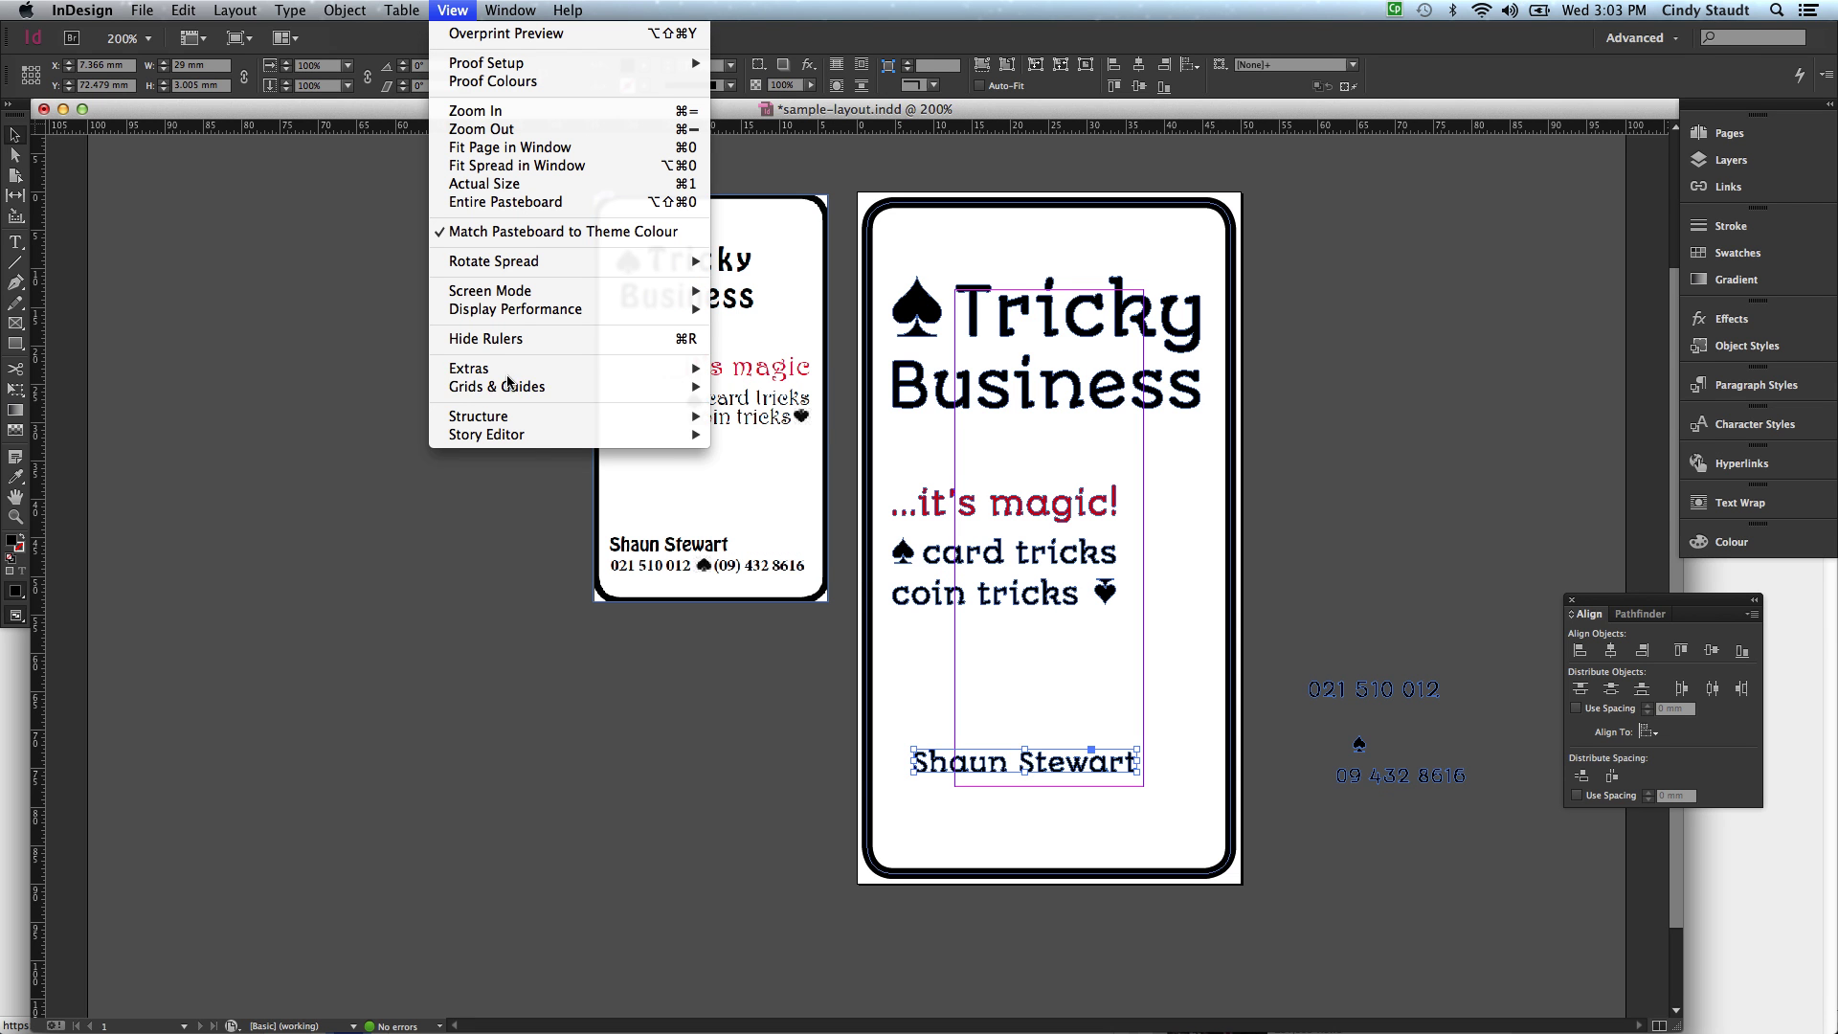
pyautogui.moveTo(508, 383)
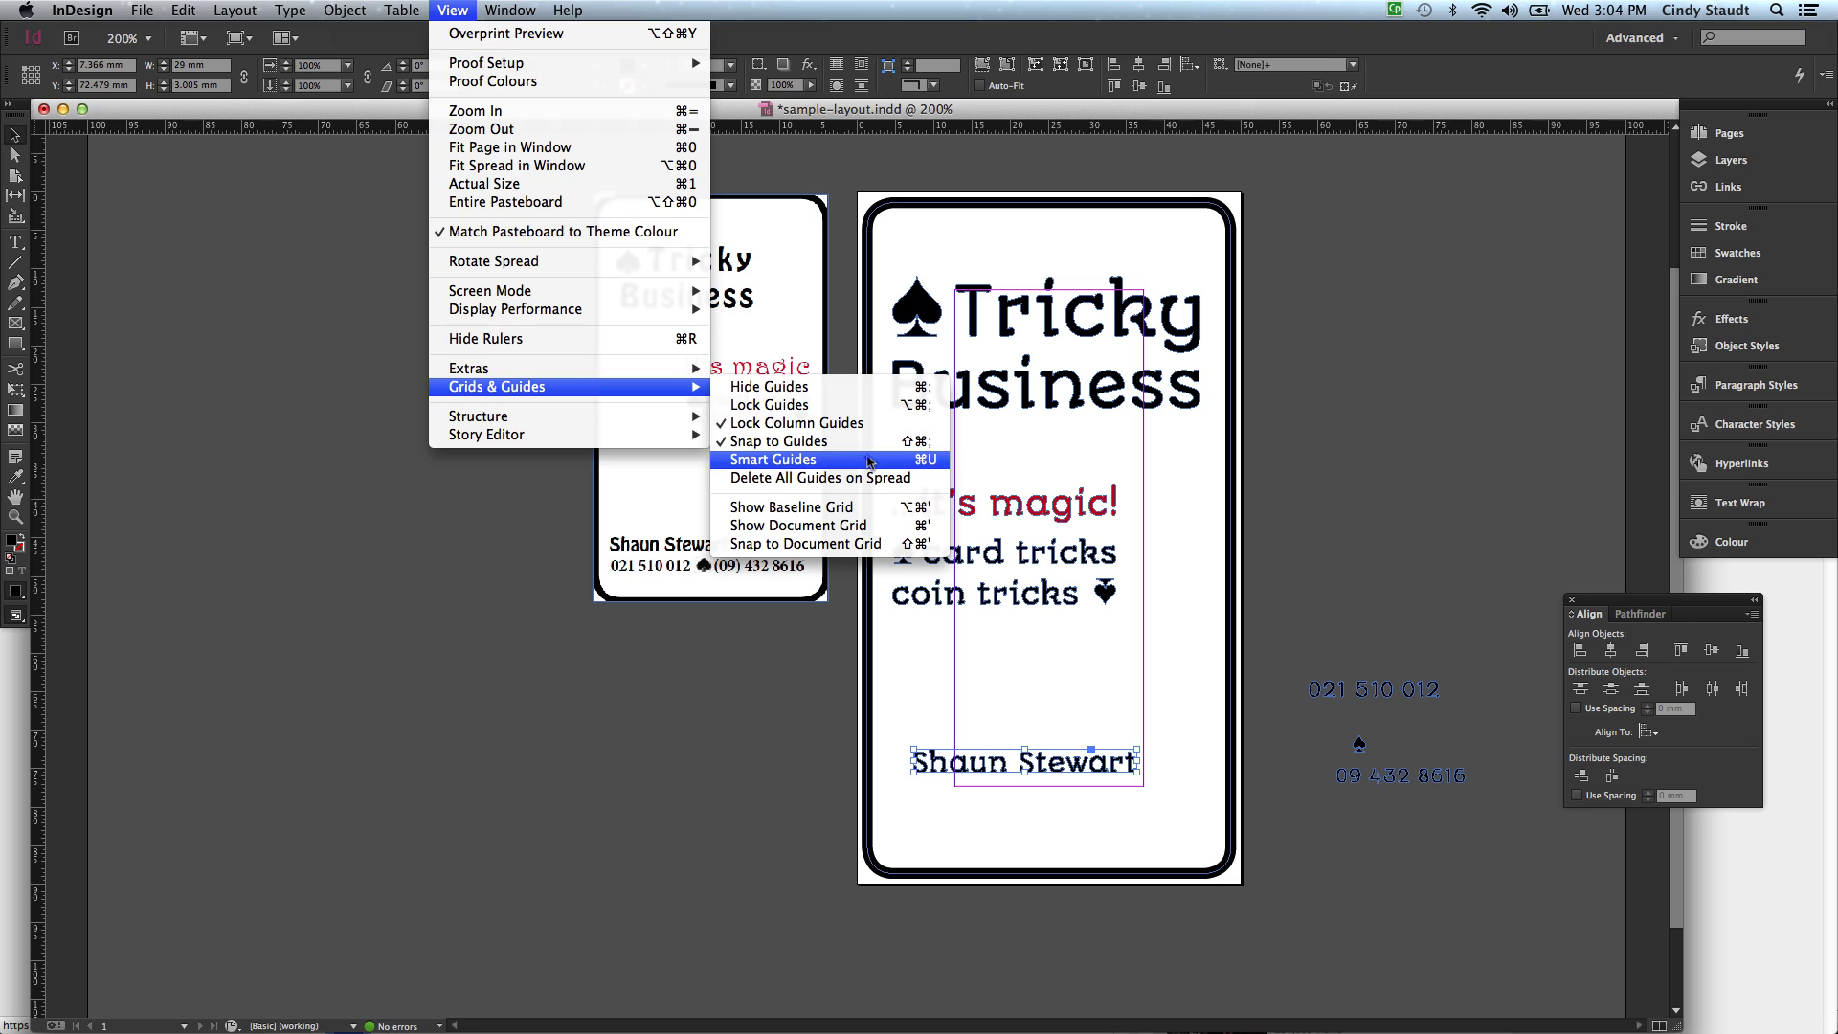
pyautogui.click(869, 460)
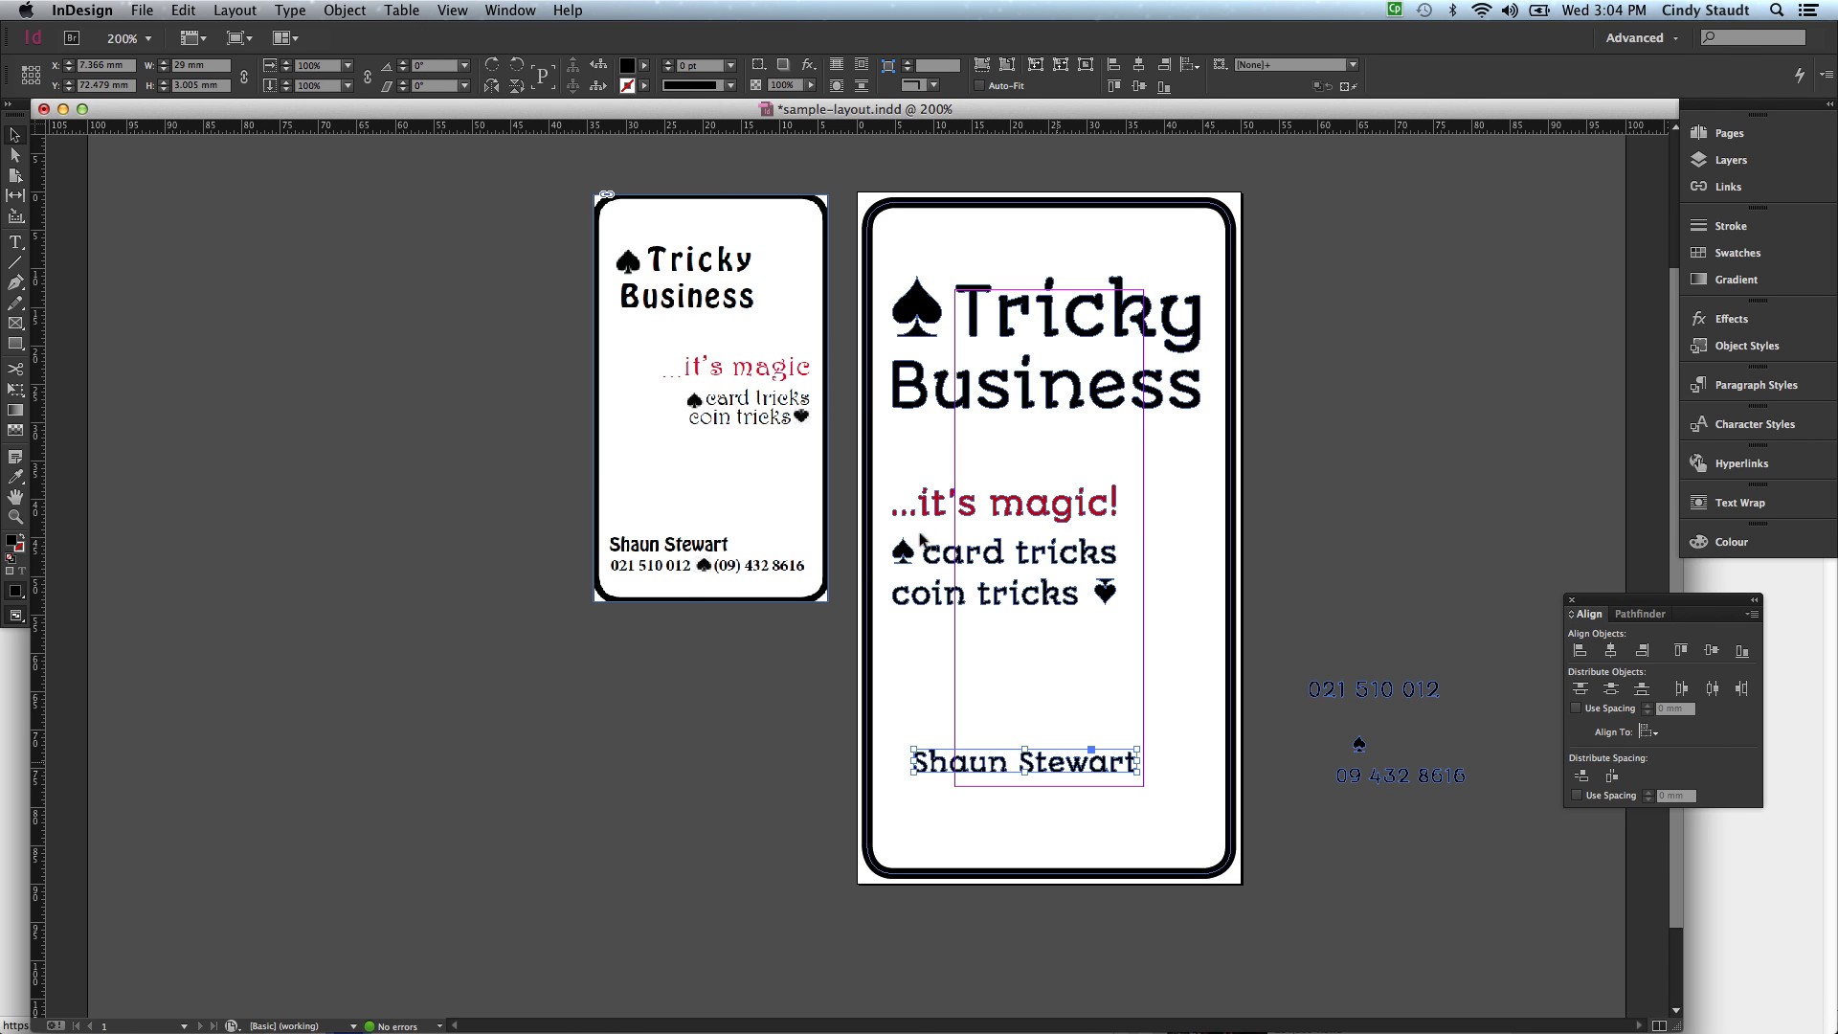
# Align the left edges of the person's name lettering and the "coin tricks" lettering
pyautogui.keyDown('shift'); pyautogui.click(927, 606); pyautogui.keyUp('shift')
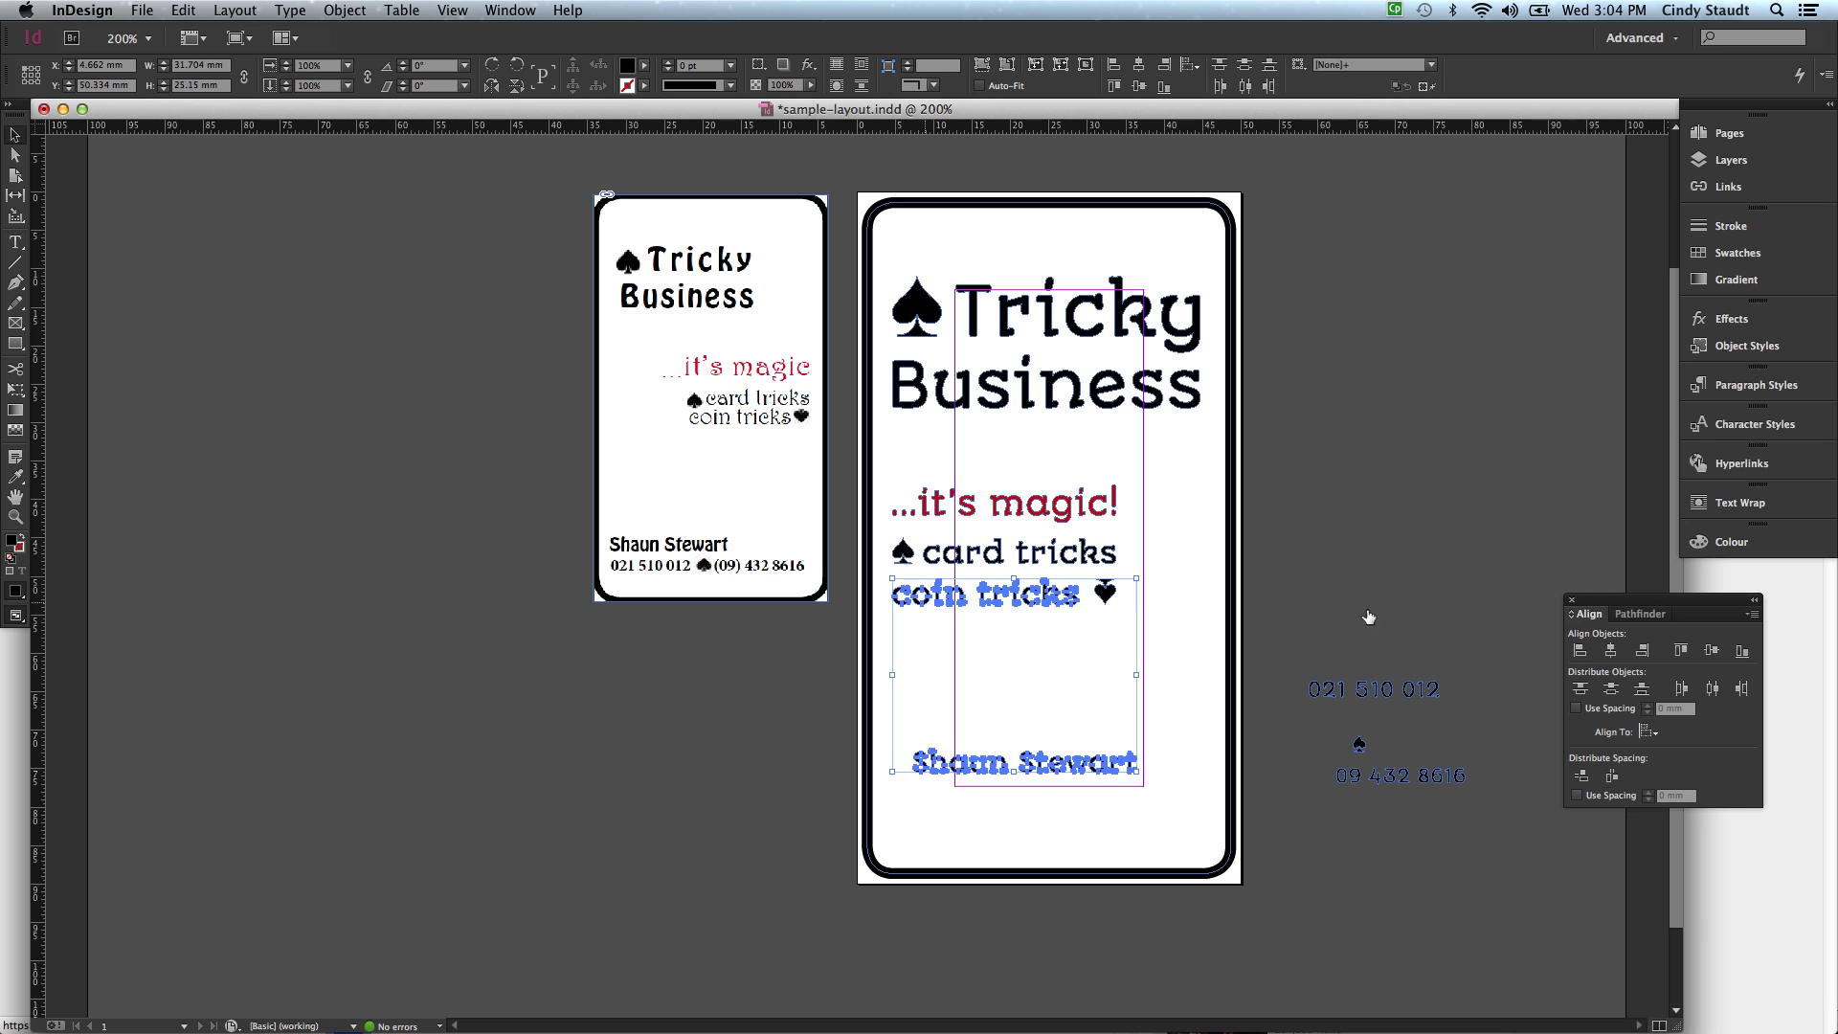
pyautogui.click(1578, 651)
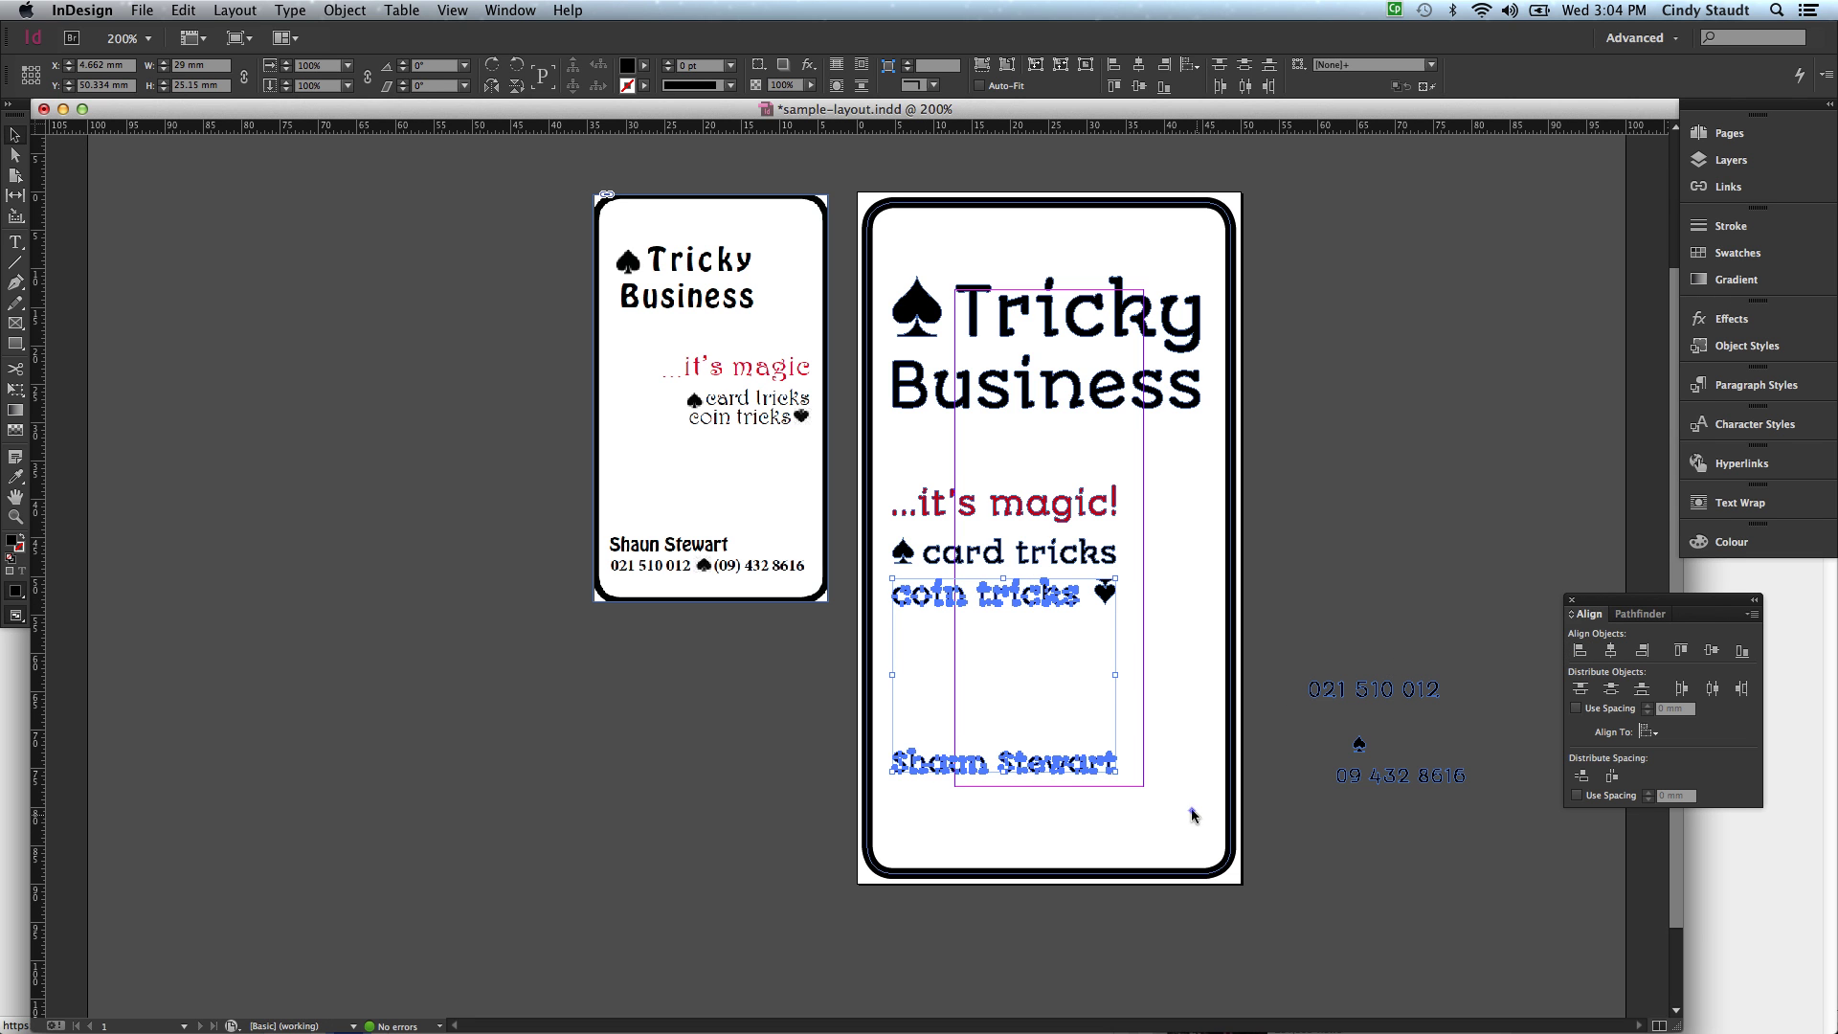
pyautogui.click(1318, 789)
# Move the upper phone number from the pasteboard to below the name at X 16 mm, Y 80.125 mm, and select the name lettering
pyautogui.click(1392, 688)
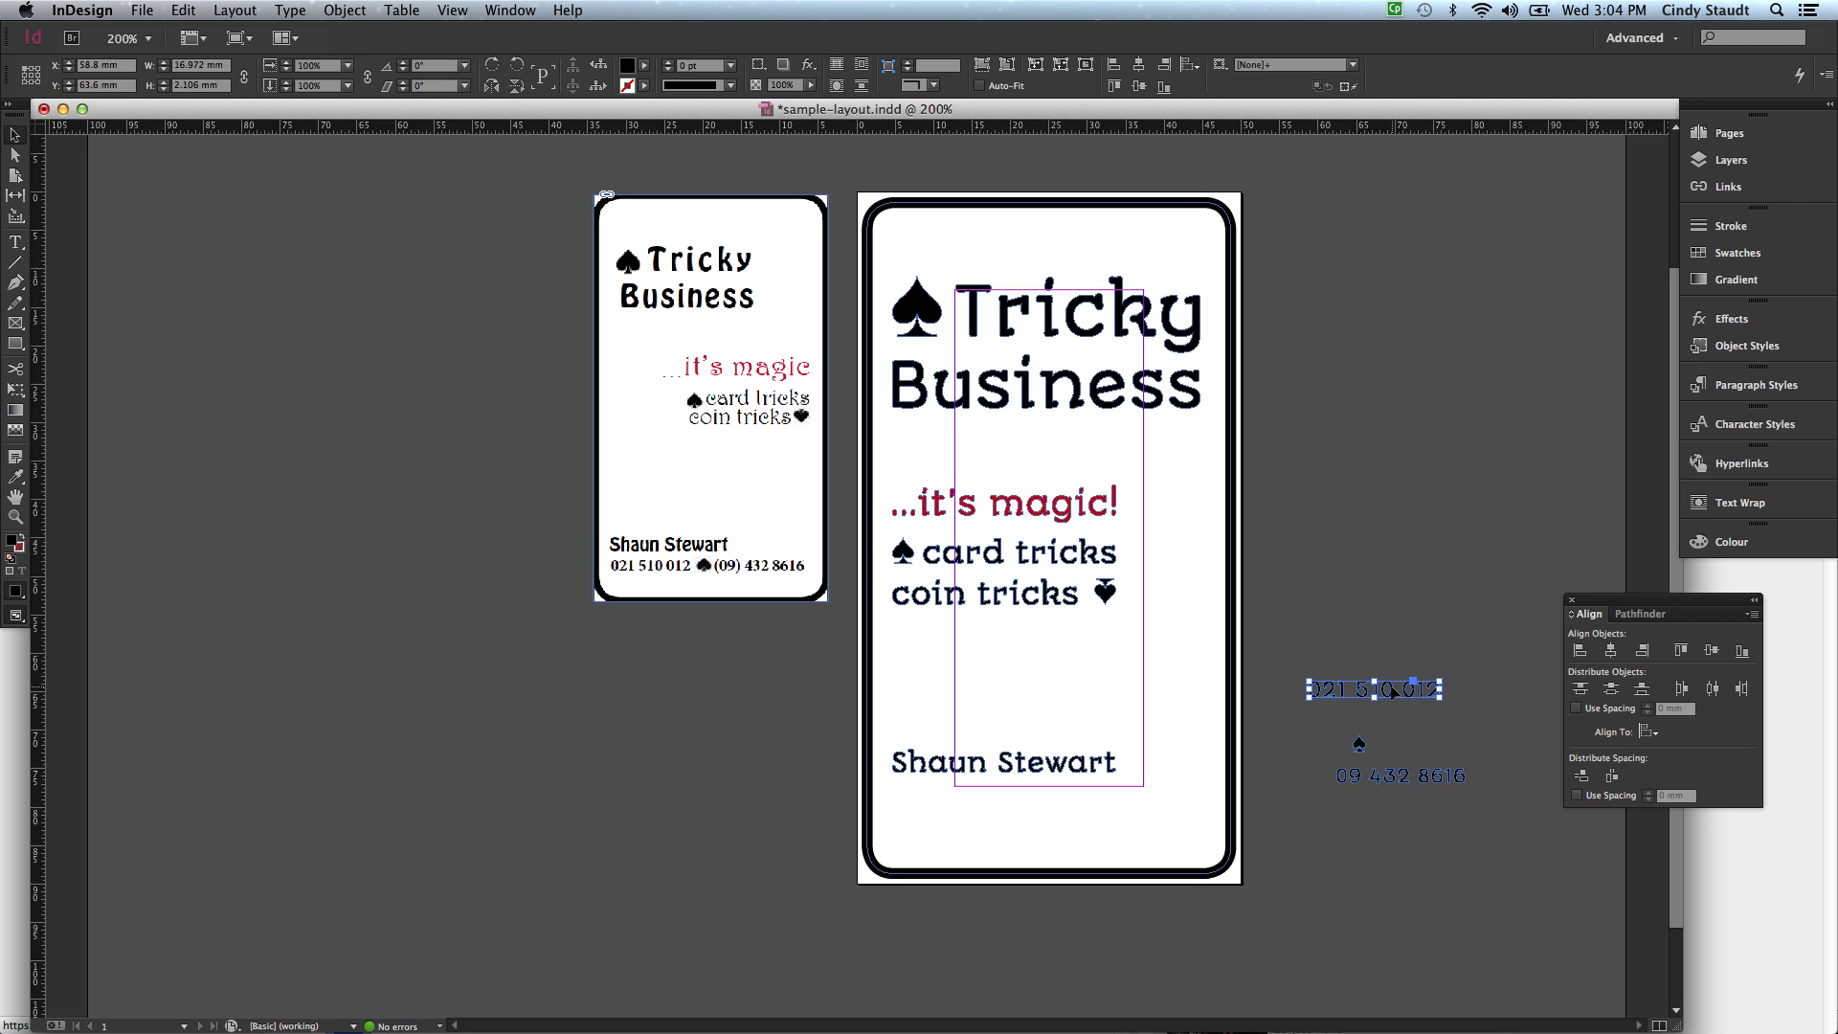
pyautogui.moveTo(1393, 690); pyautogui.dragTo(1079, 839)
pyautogui.moveTo(1058, 832); pyautogui.dragTo(1053, 825)
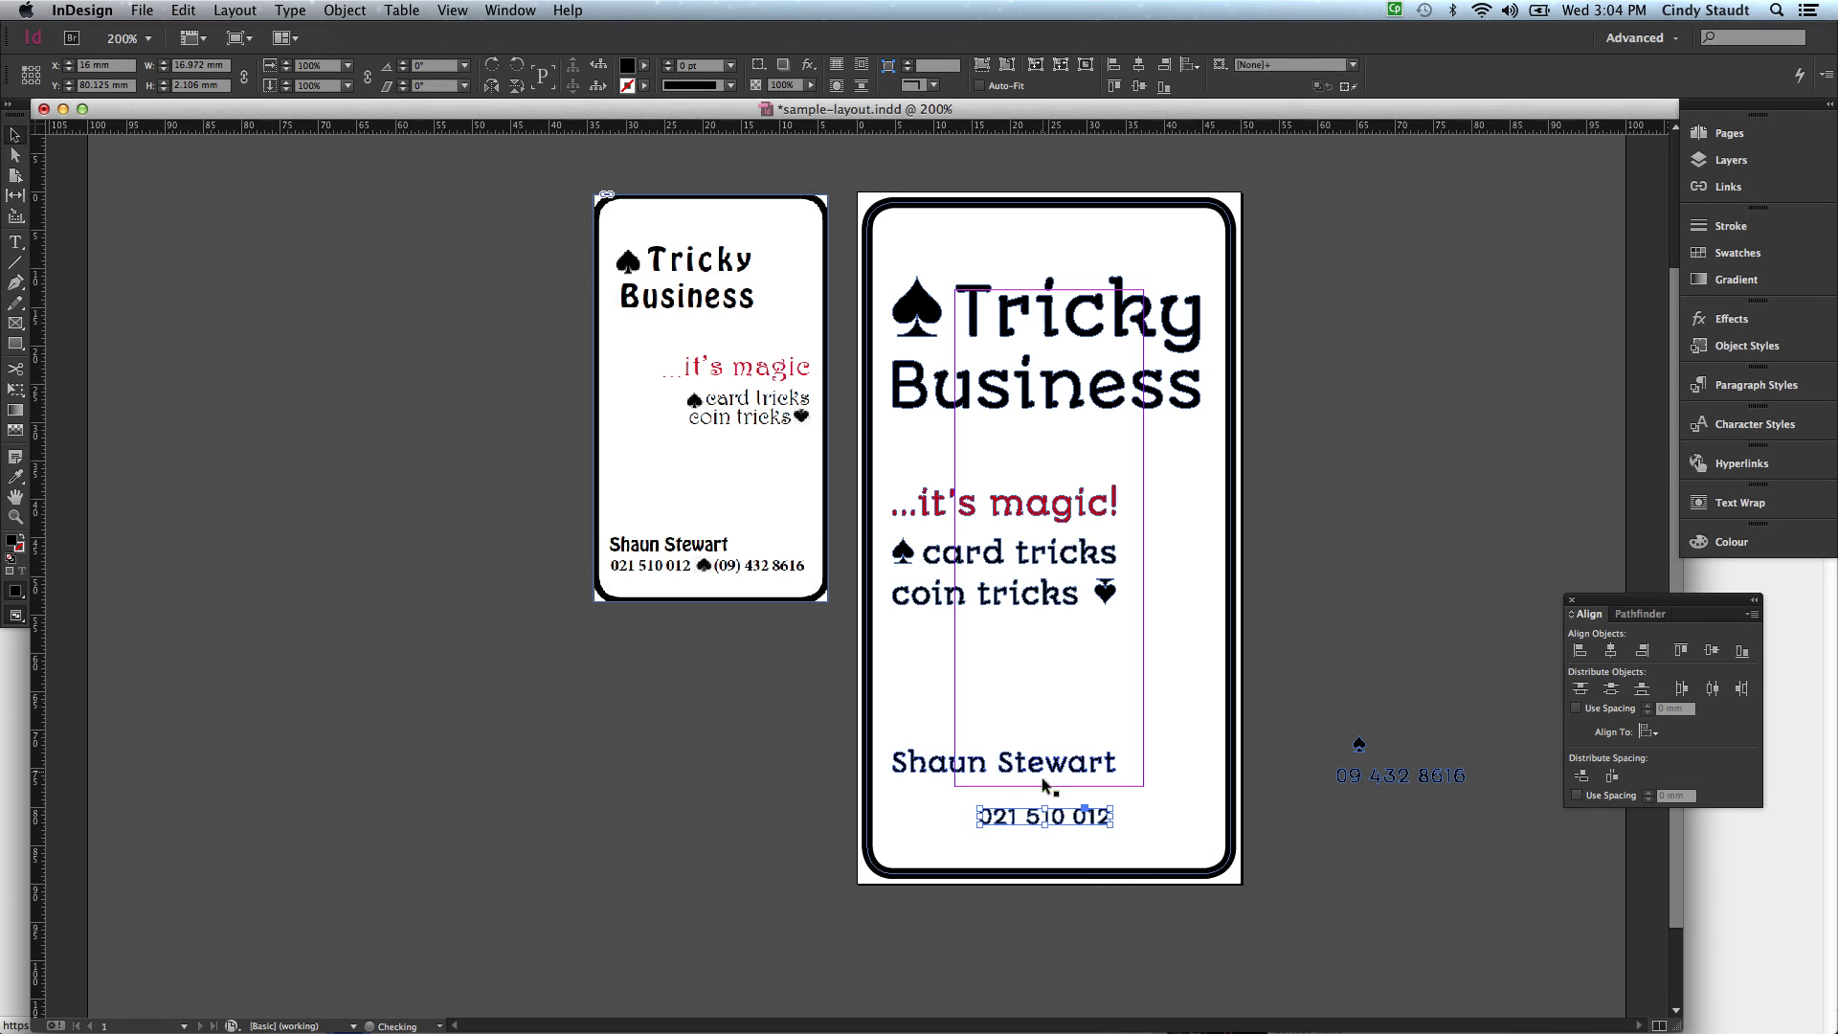
pyautogui.click(1044, 774)
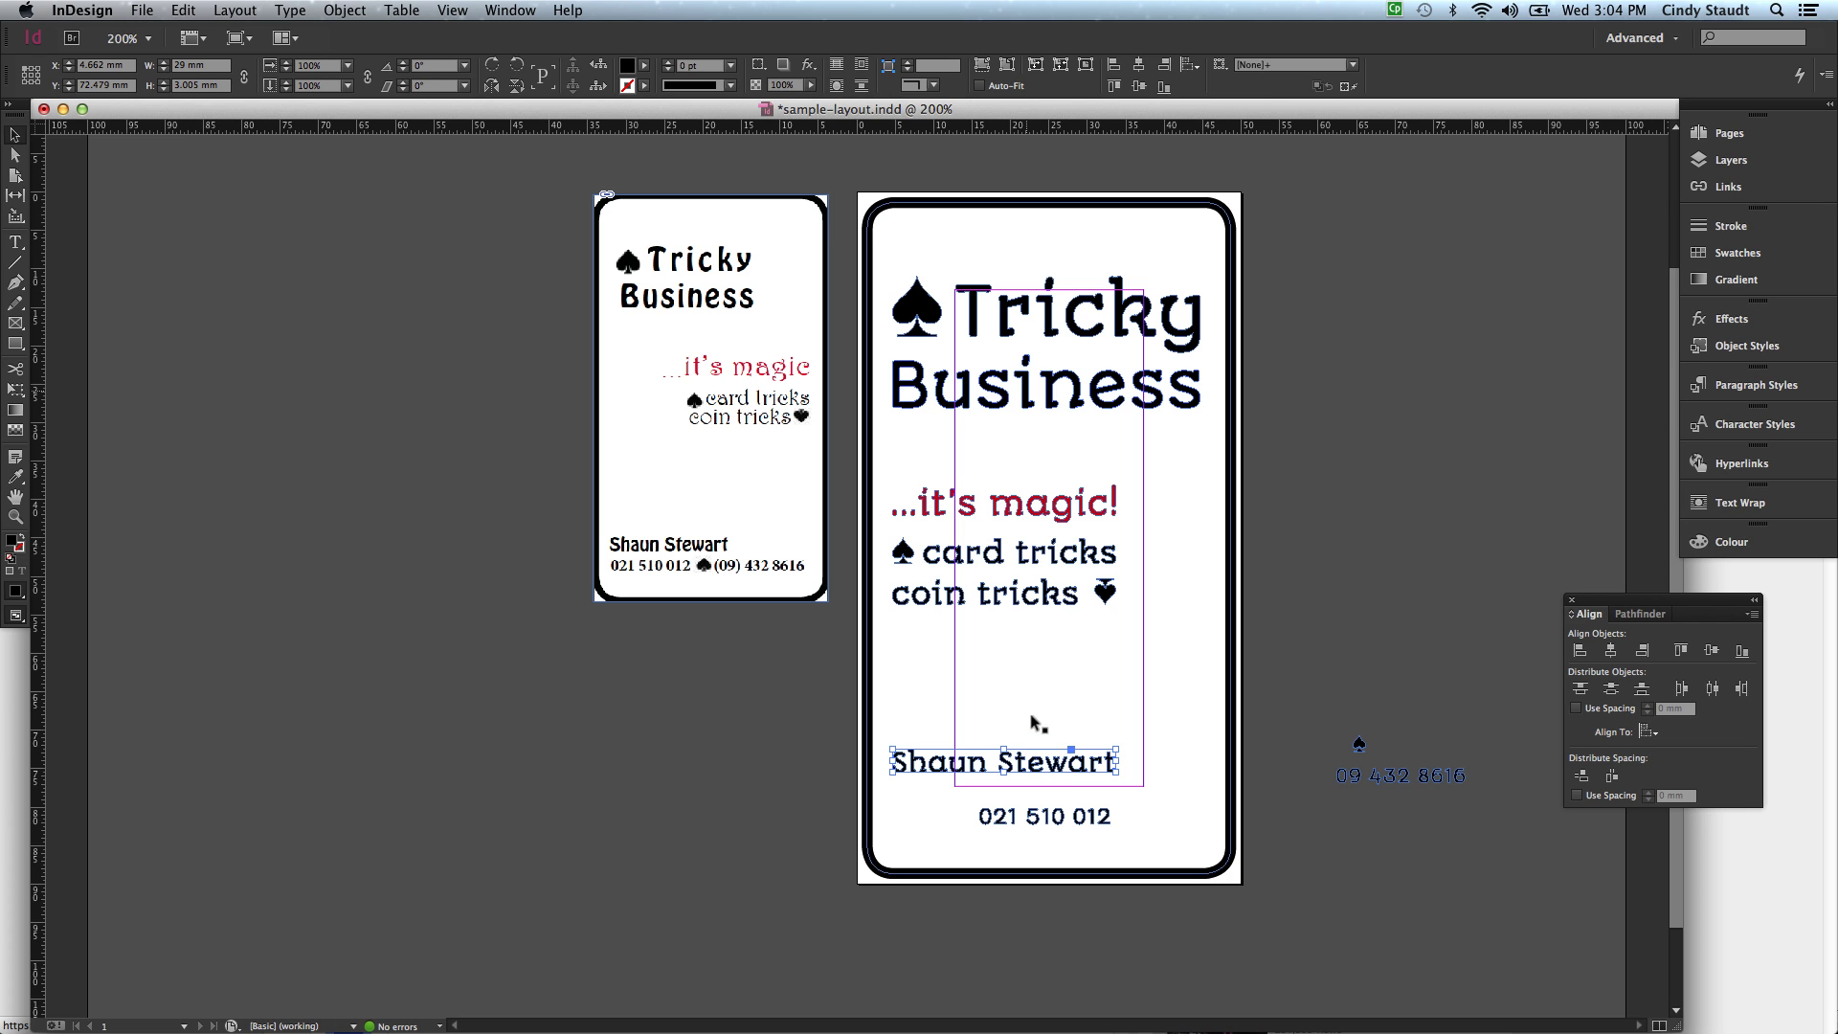
# Align the horizontal centres of the person's name lettering and the "Business" lettering
pyautogui.keyDown('shift'); pyautogui.click(1029, 394); pyautogui.keyUp('shift')
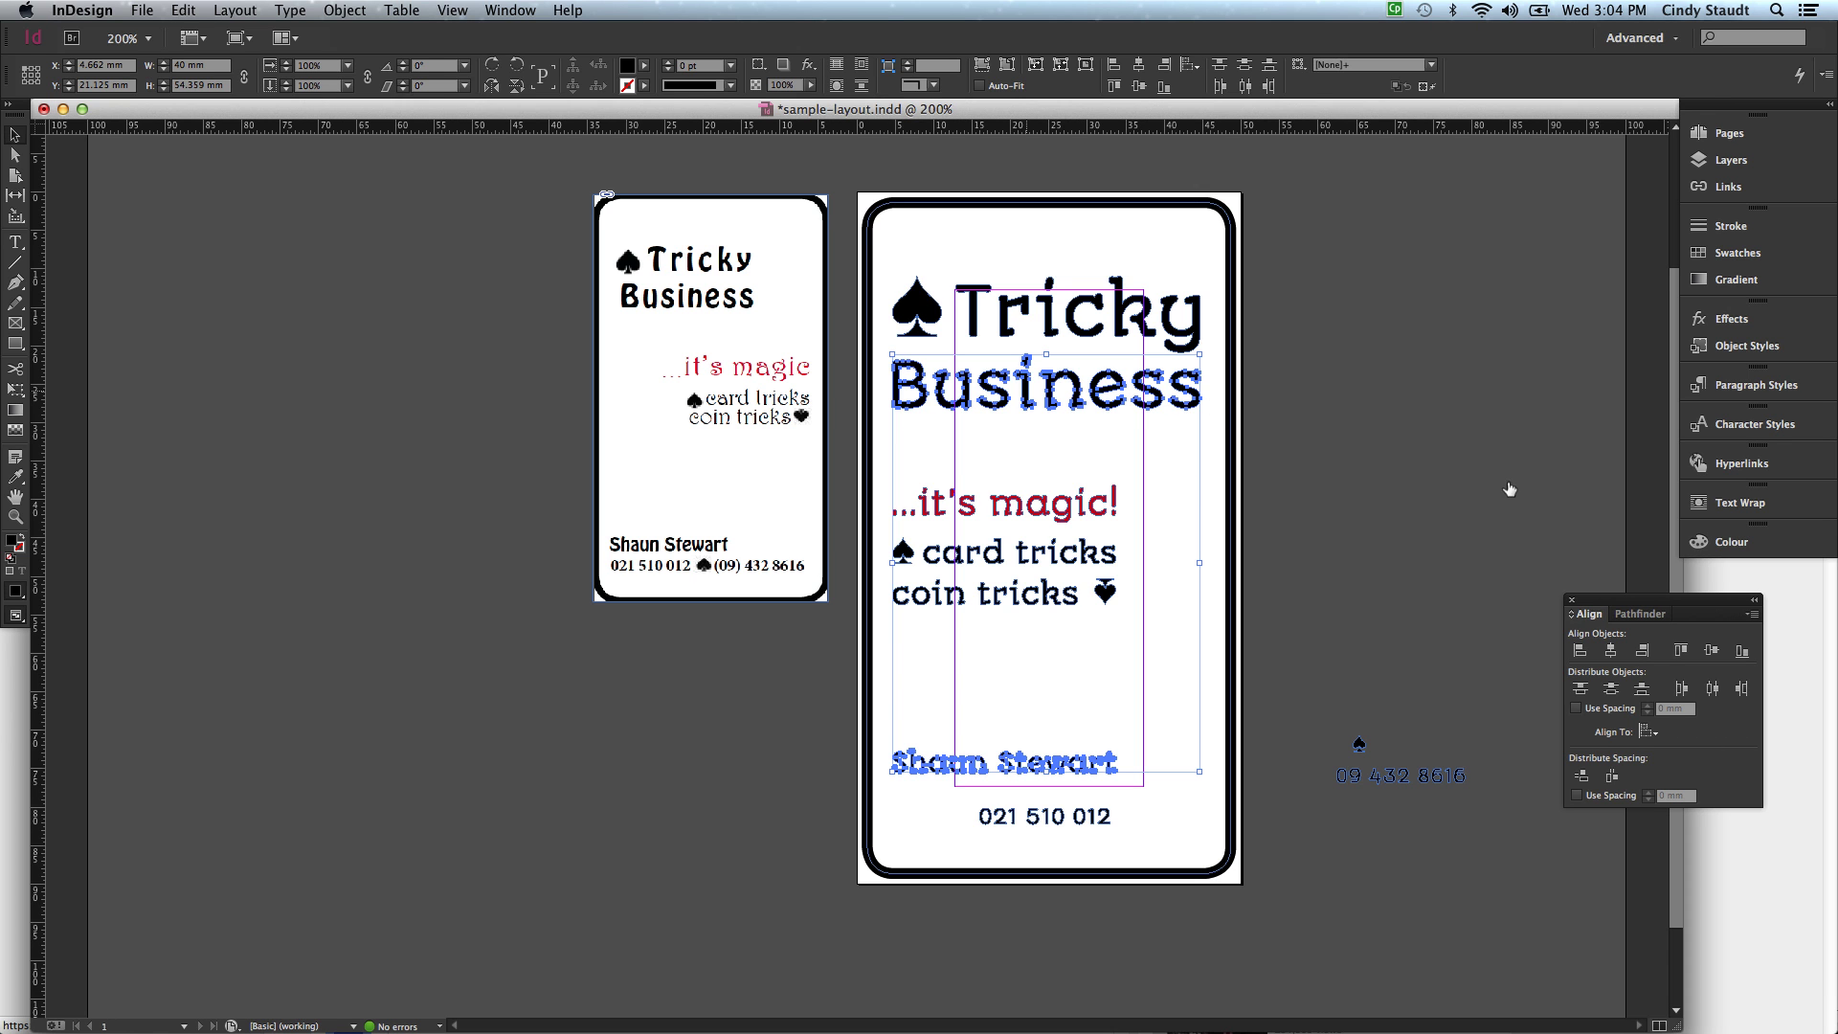
pyautogui.click(1608, 651)
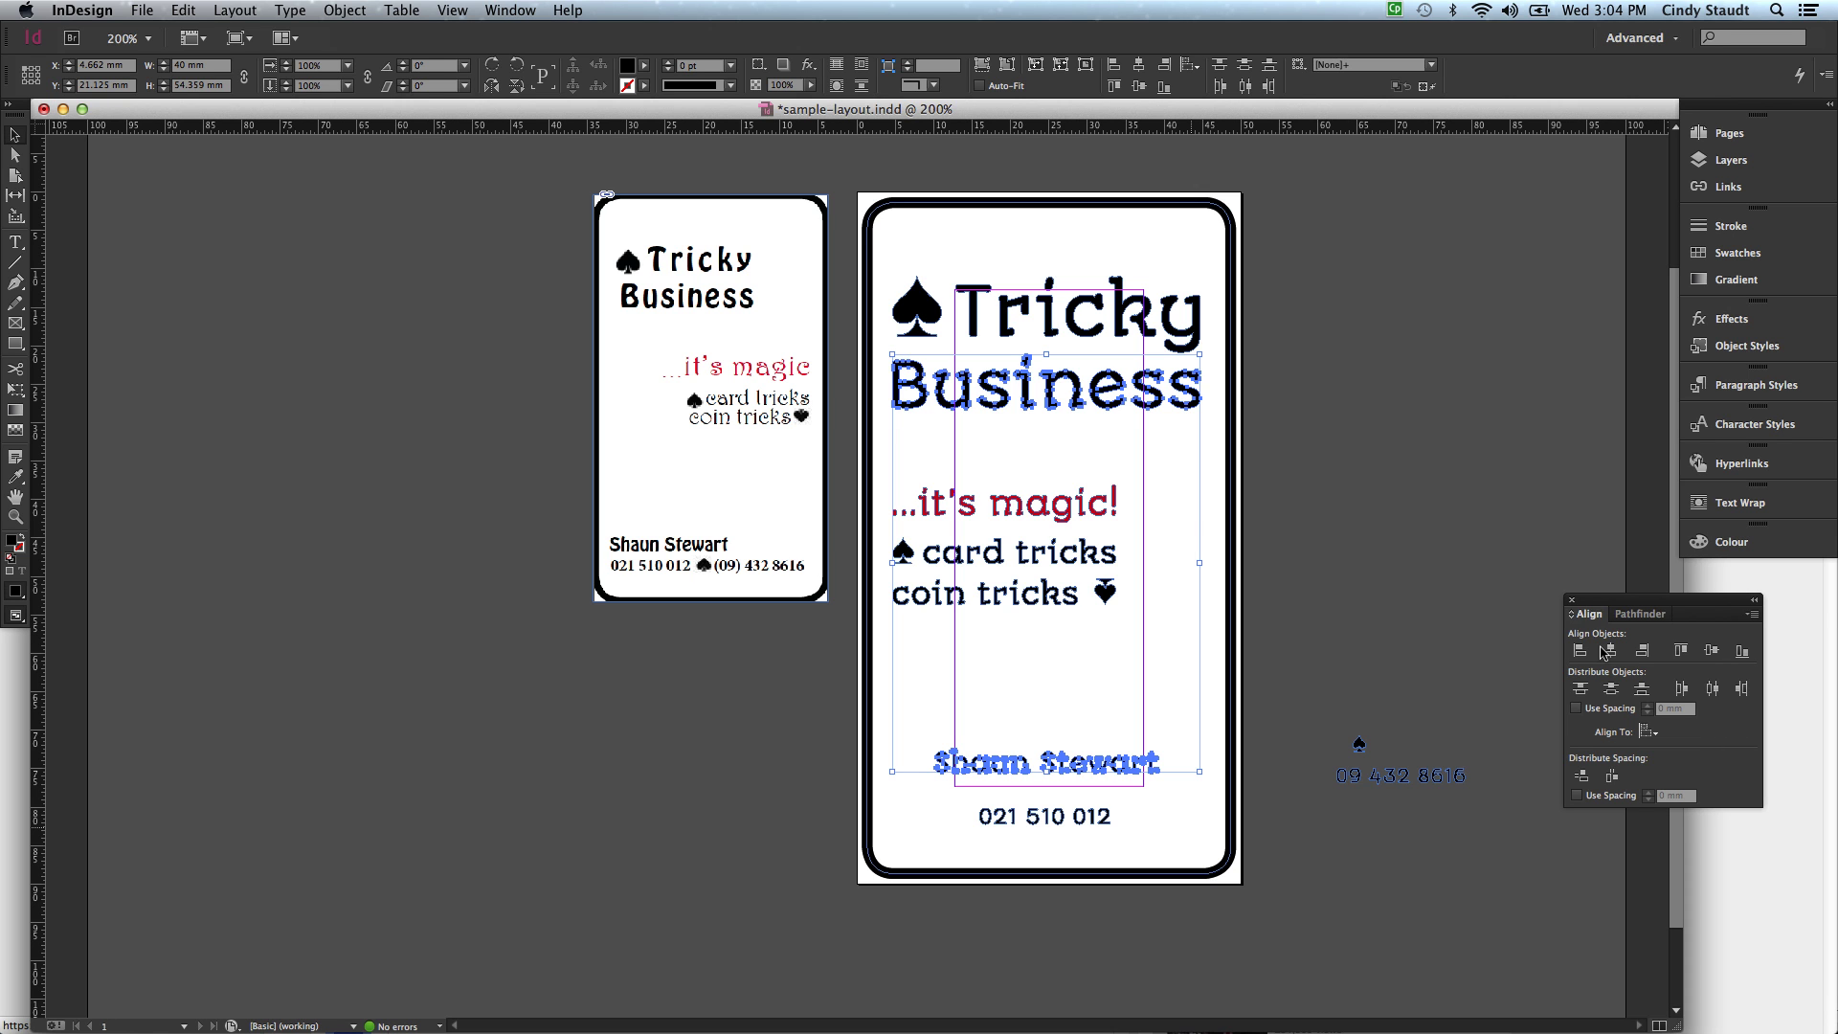
pyautogui.click(1187, 828)
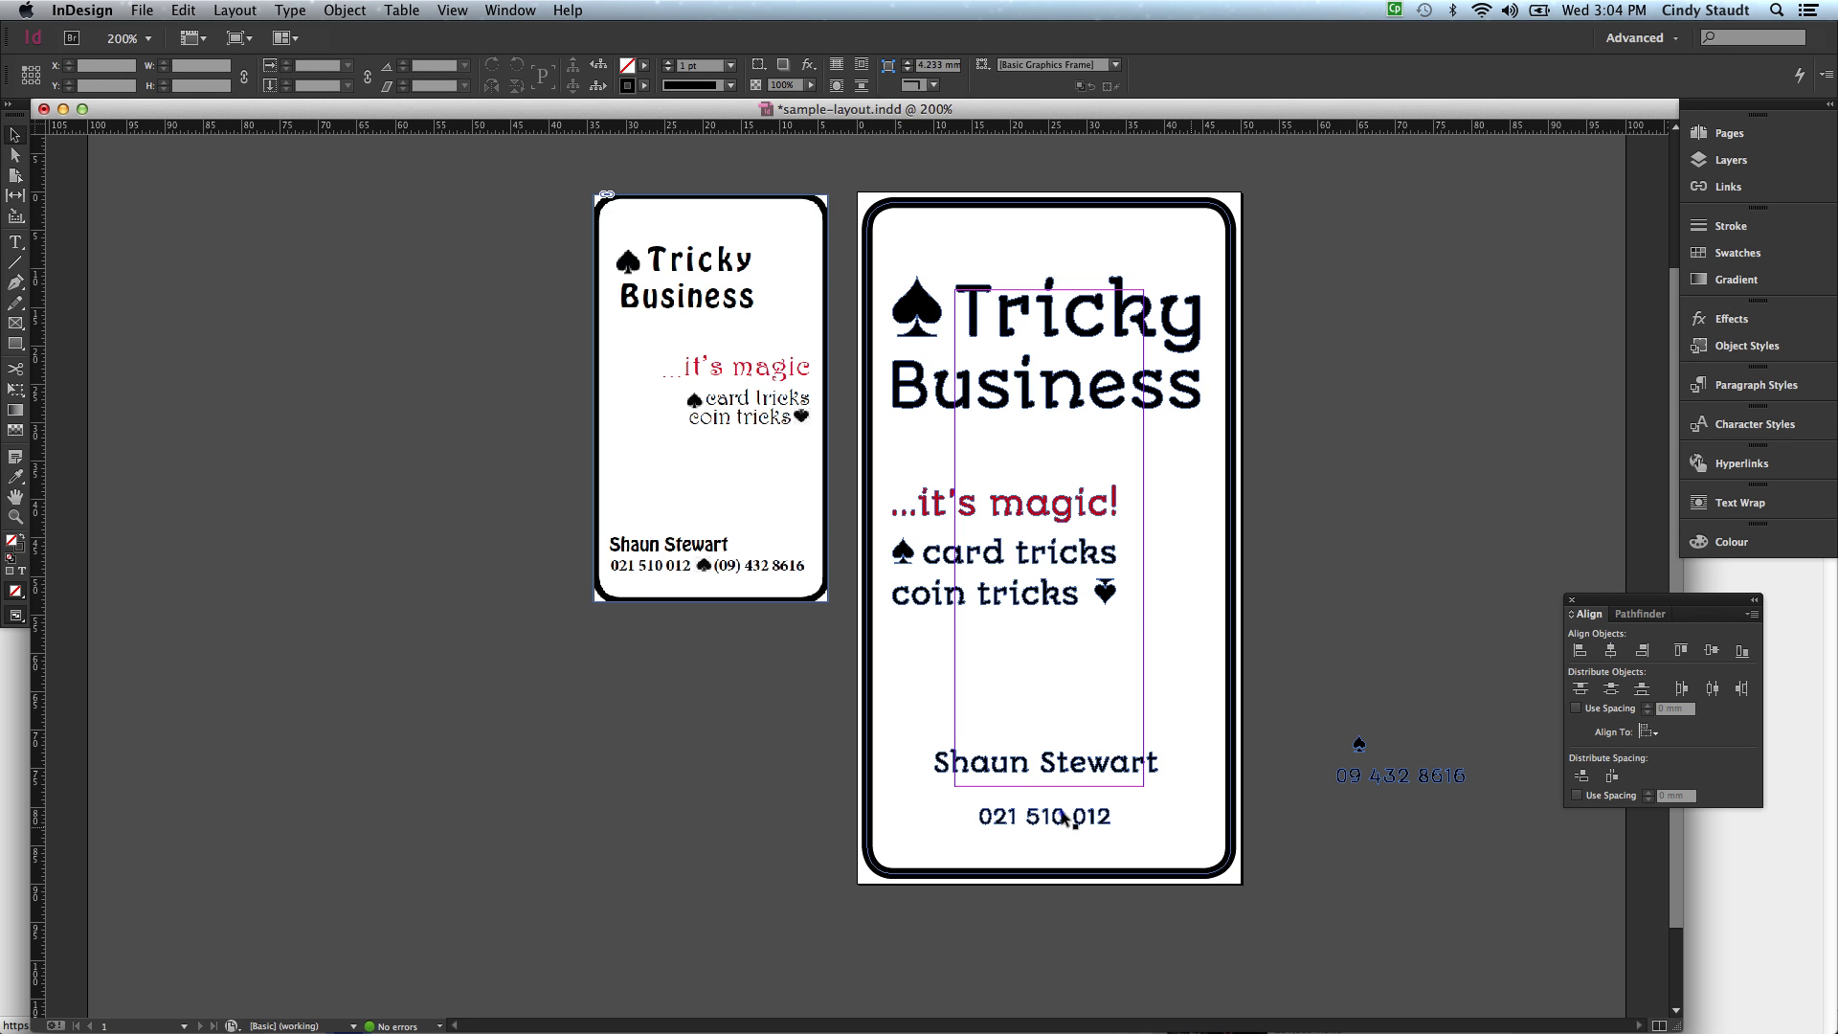
# Move the phone number closer beneath the name to Y 77.75 mm and align its left edge with the "coin tricks" lettering
pyautogui.click(1065, 818)
pyautogui.moveTo(1066, 819); pyautogui.dragTo(983, 802)
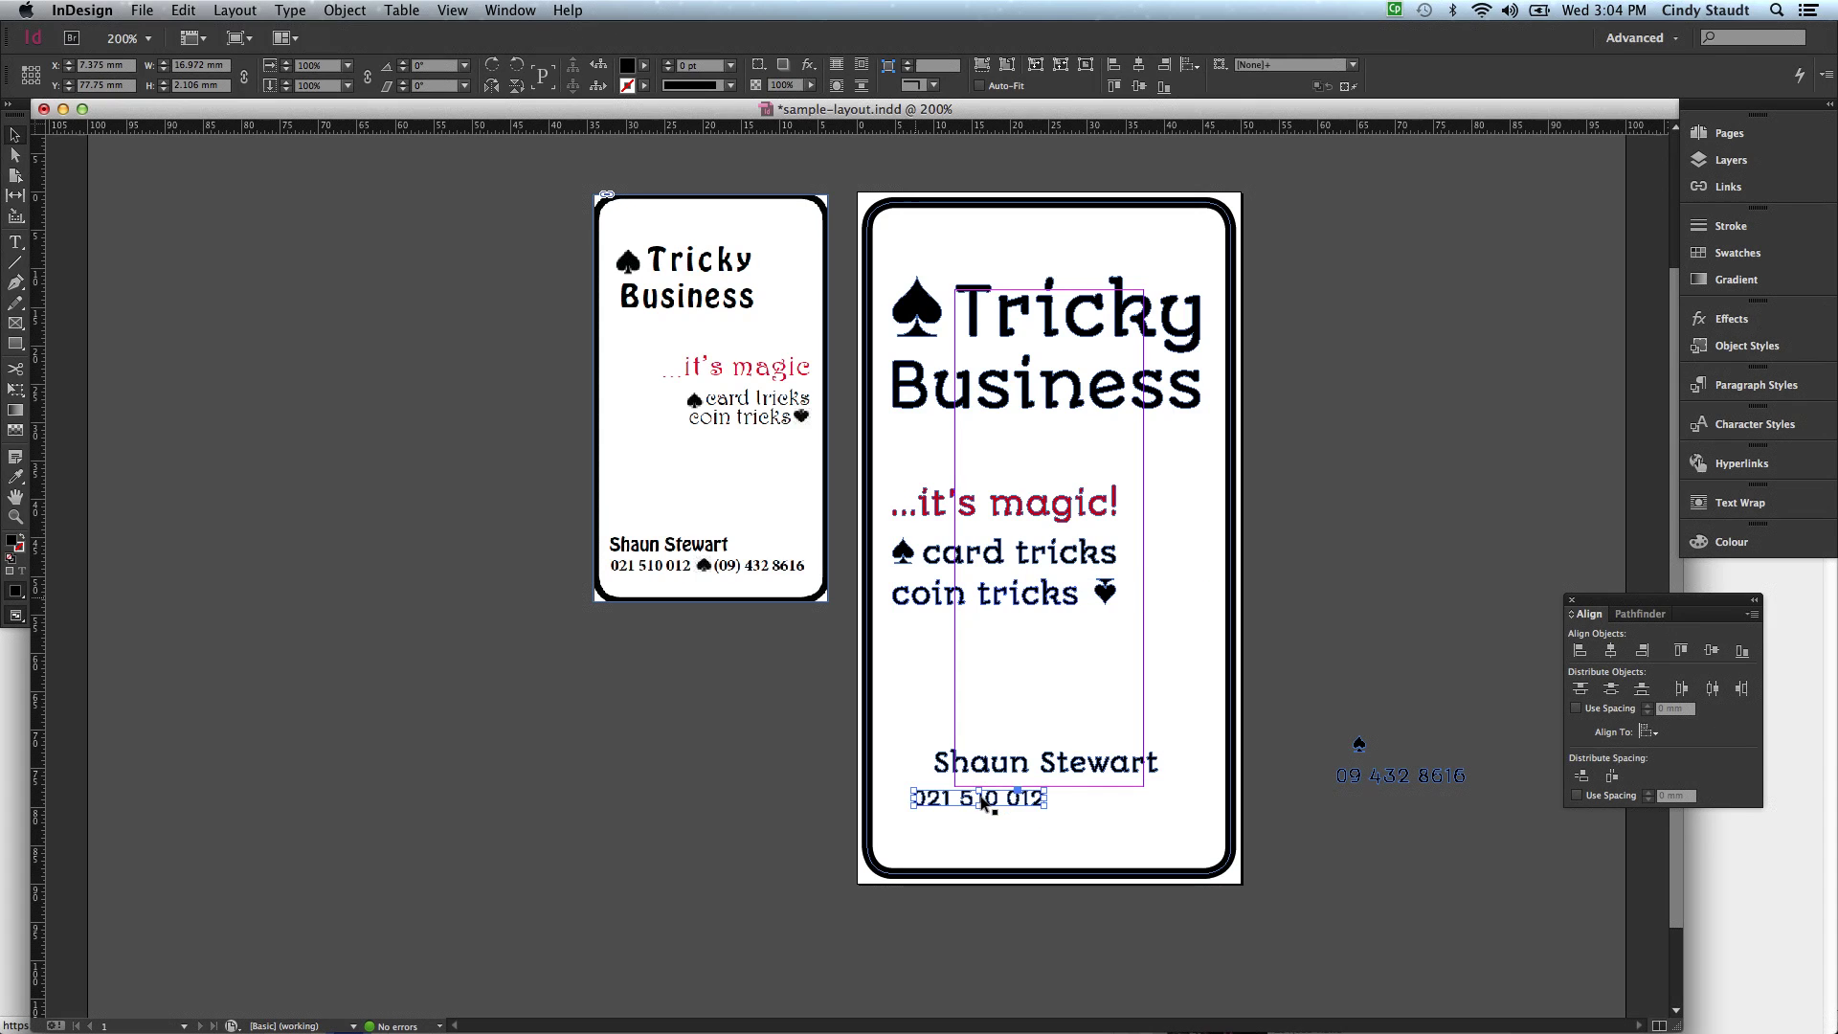
pyautogui.keyDown('shift'); pyautogui.click(917, 601); pyautogui.keyUp('shift')
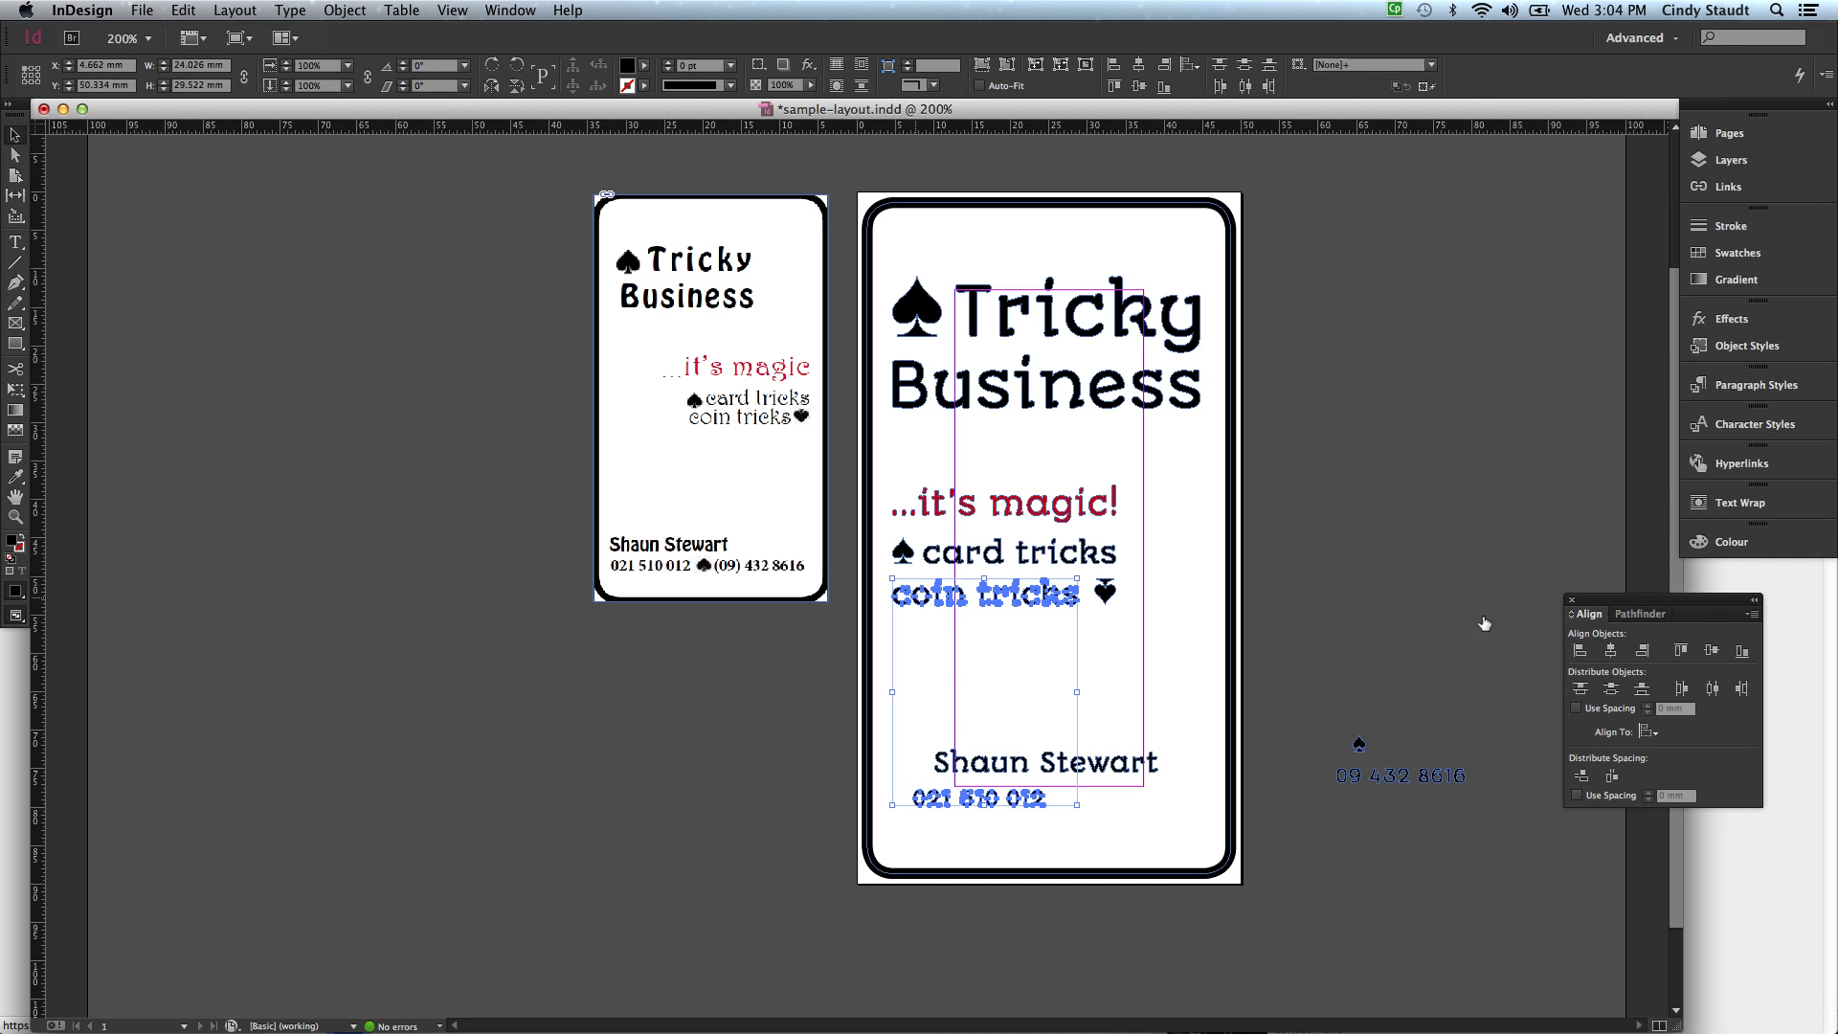
pyautogui.click(1581, 651)
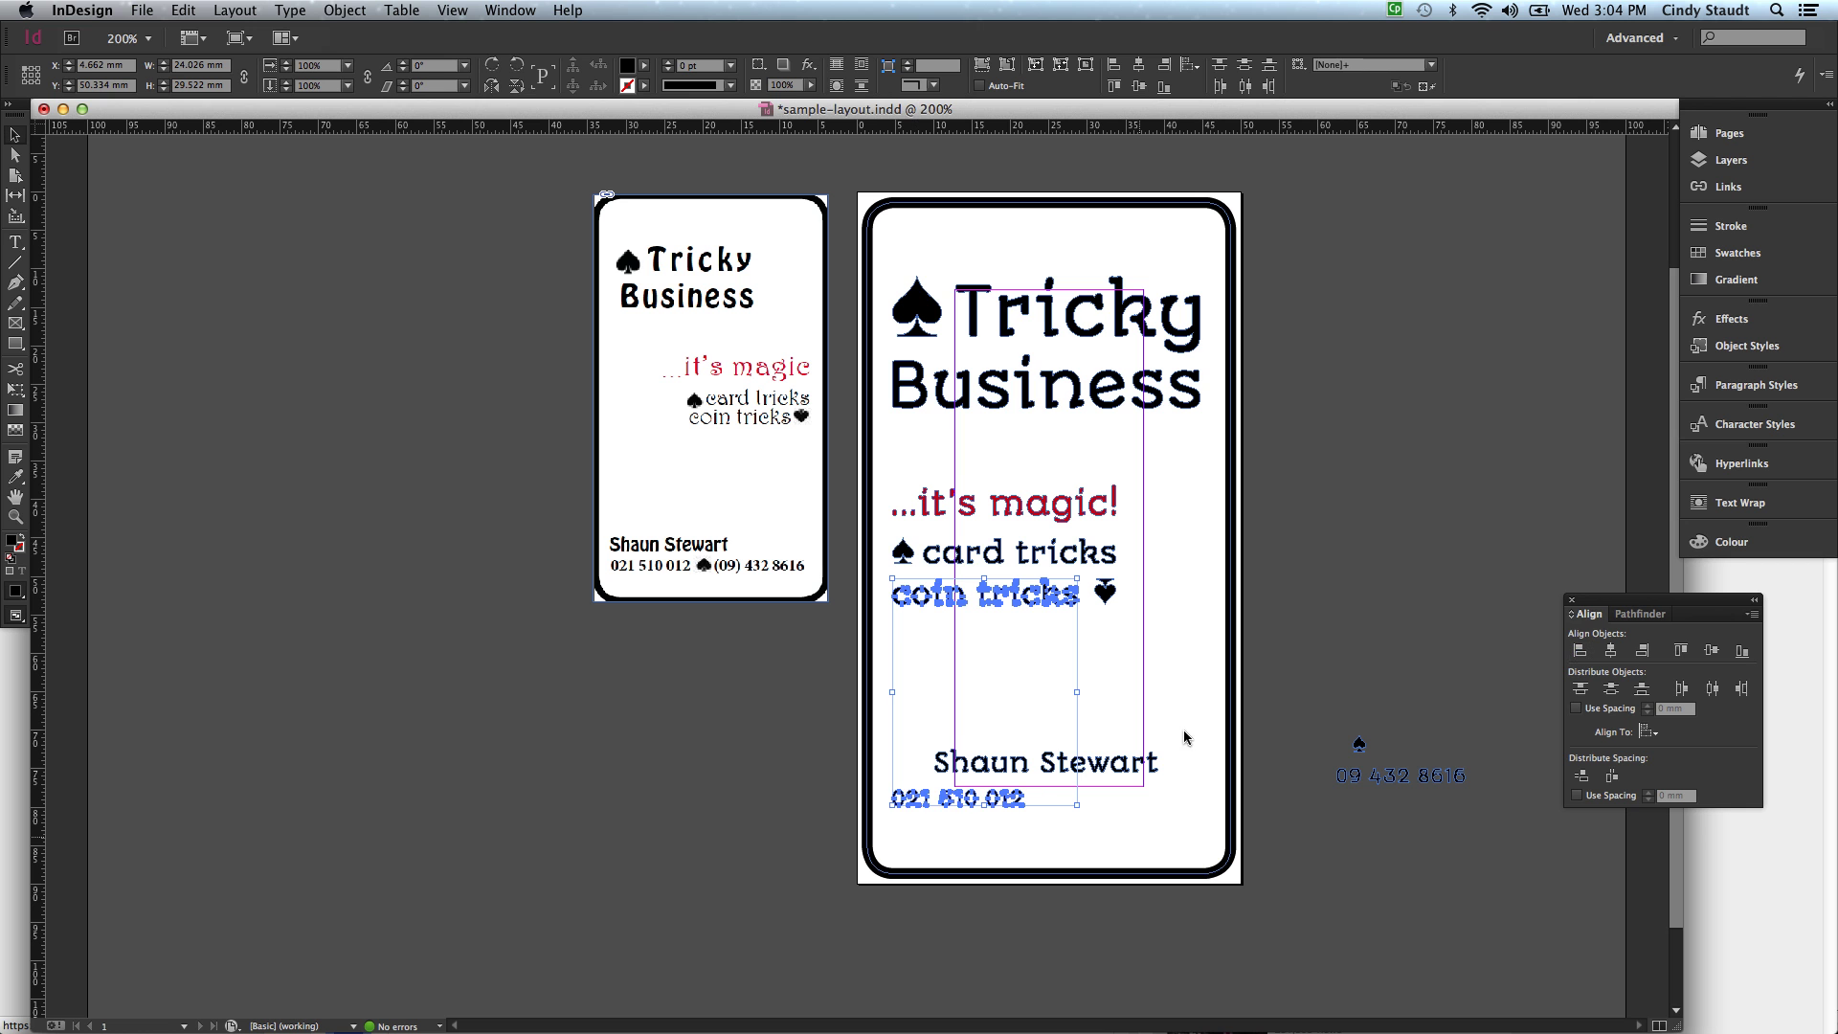
pyautogui.click(1137, 839)
# Move the second phone number from the pasteboard onto the first number's line and align its right edge with the "Business" lettering
pyautogui.click(1360, 778)
pyautogui.moveTo(1437, 777); pyautogui.dragTo(1131, 802)
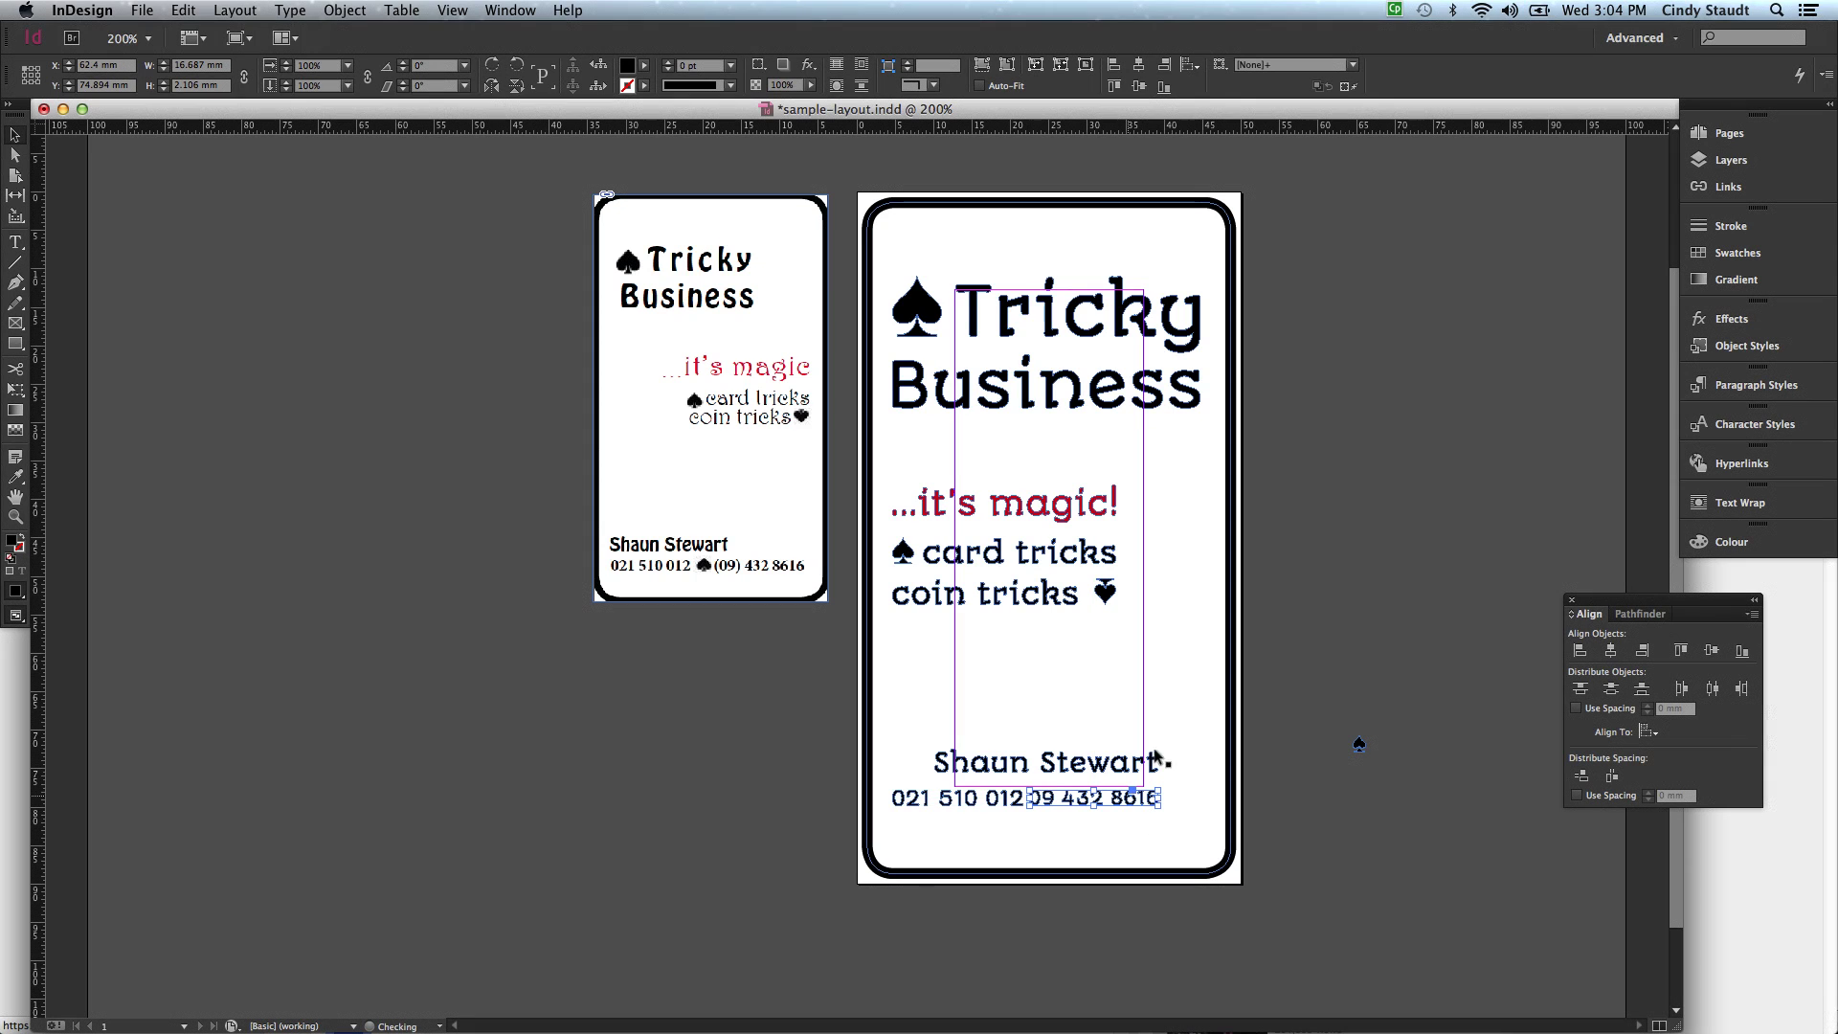
pyautogui.keyDown('shift'); pyautogui.click(1184, 408); pyautogui.keyUp('shift')
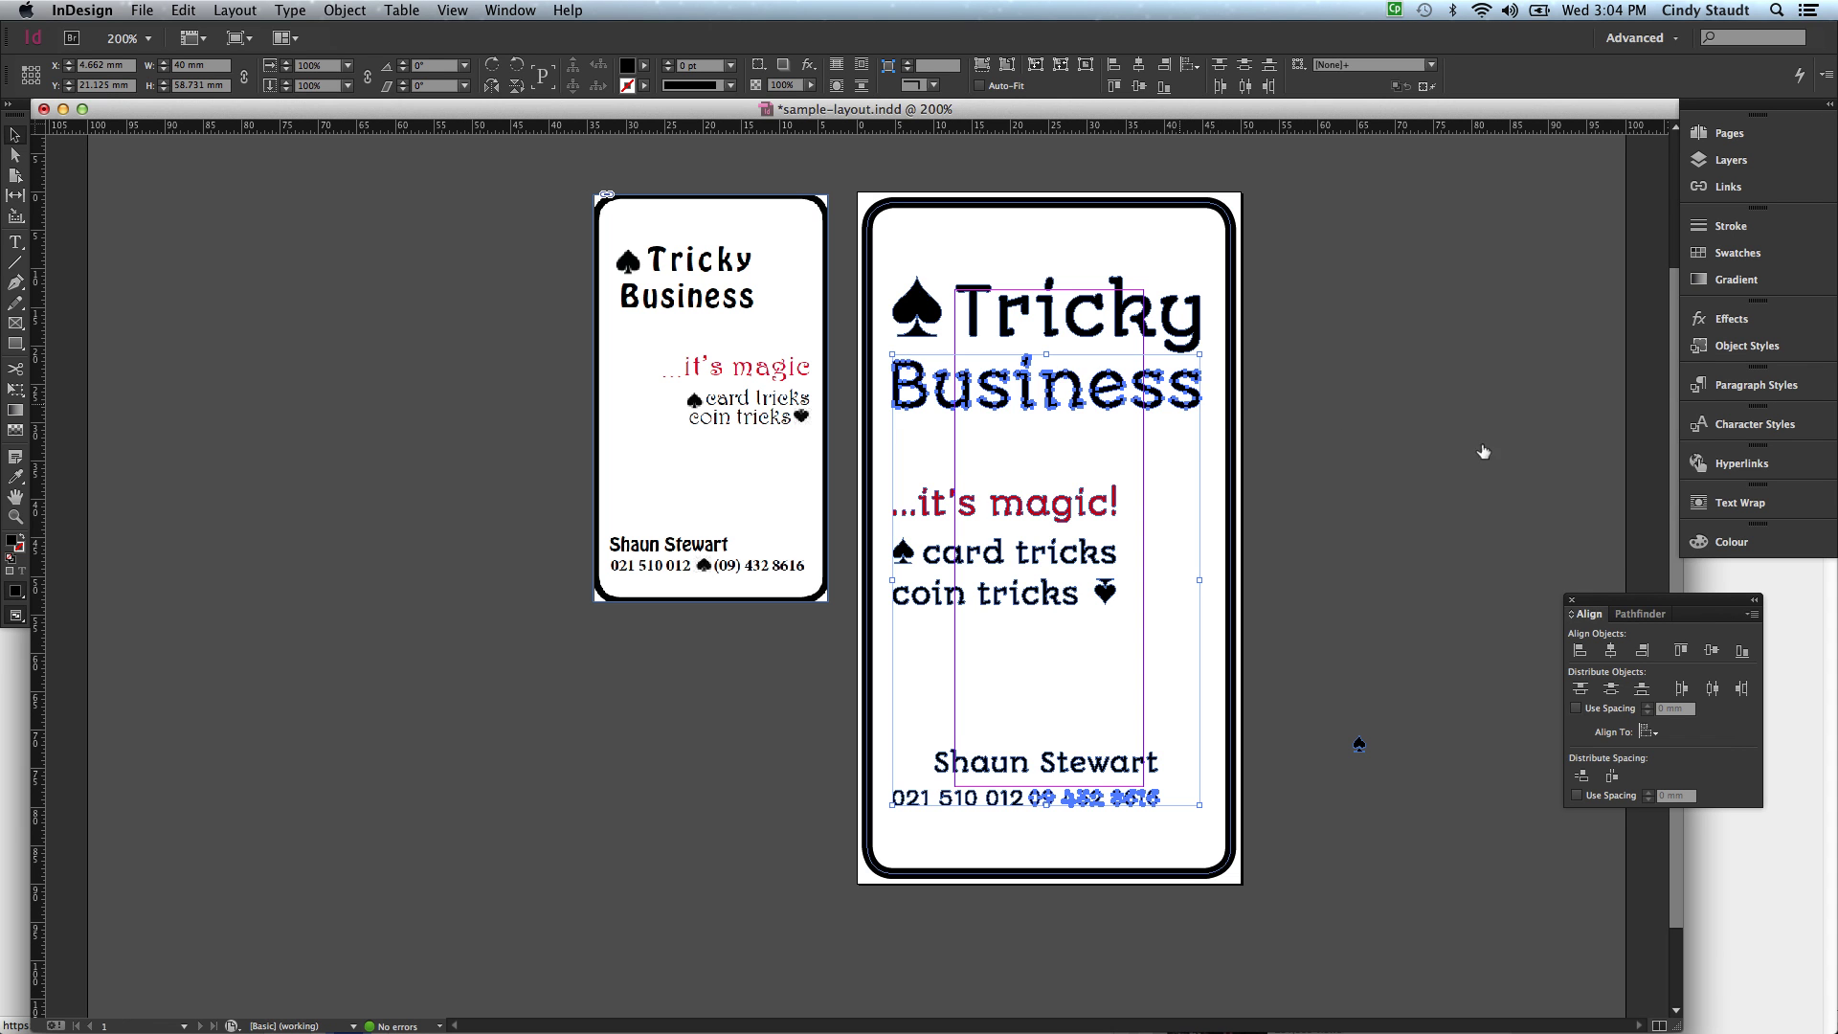
pyautogui.click(1639, 650)
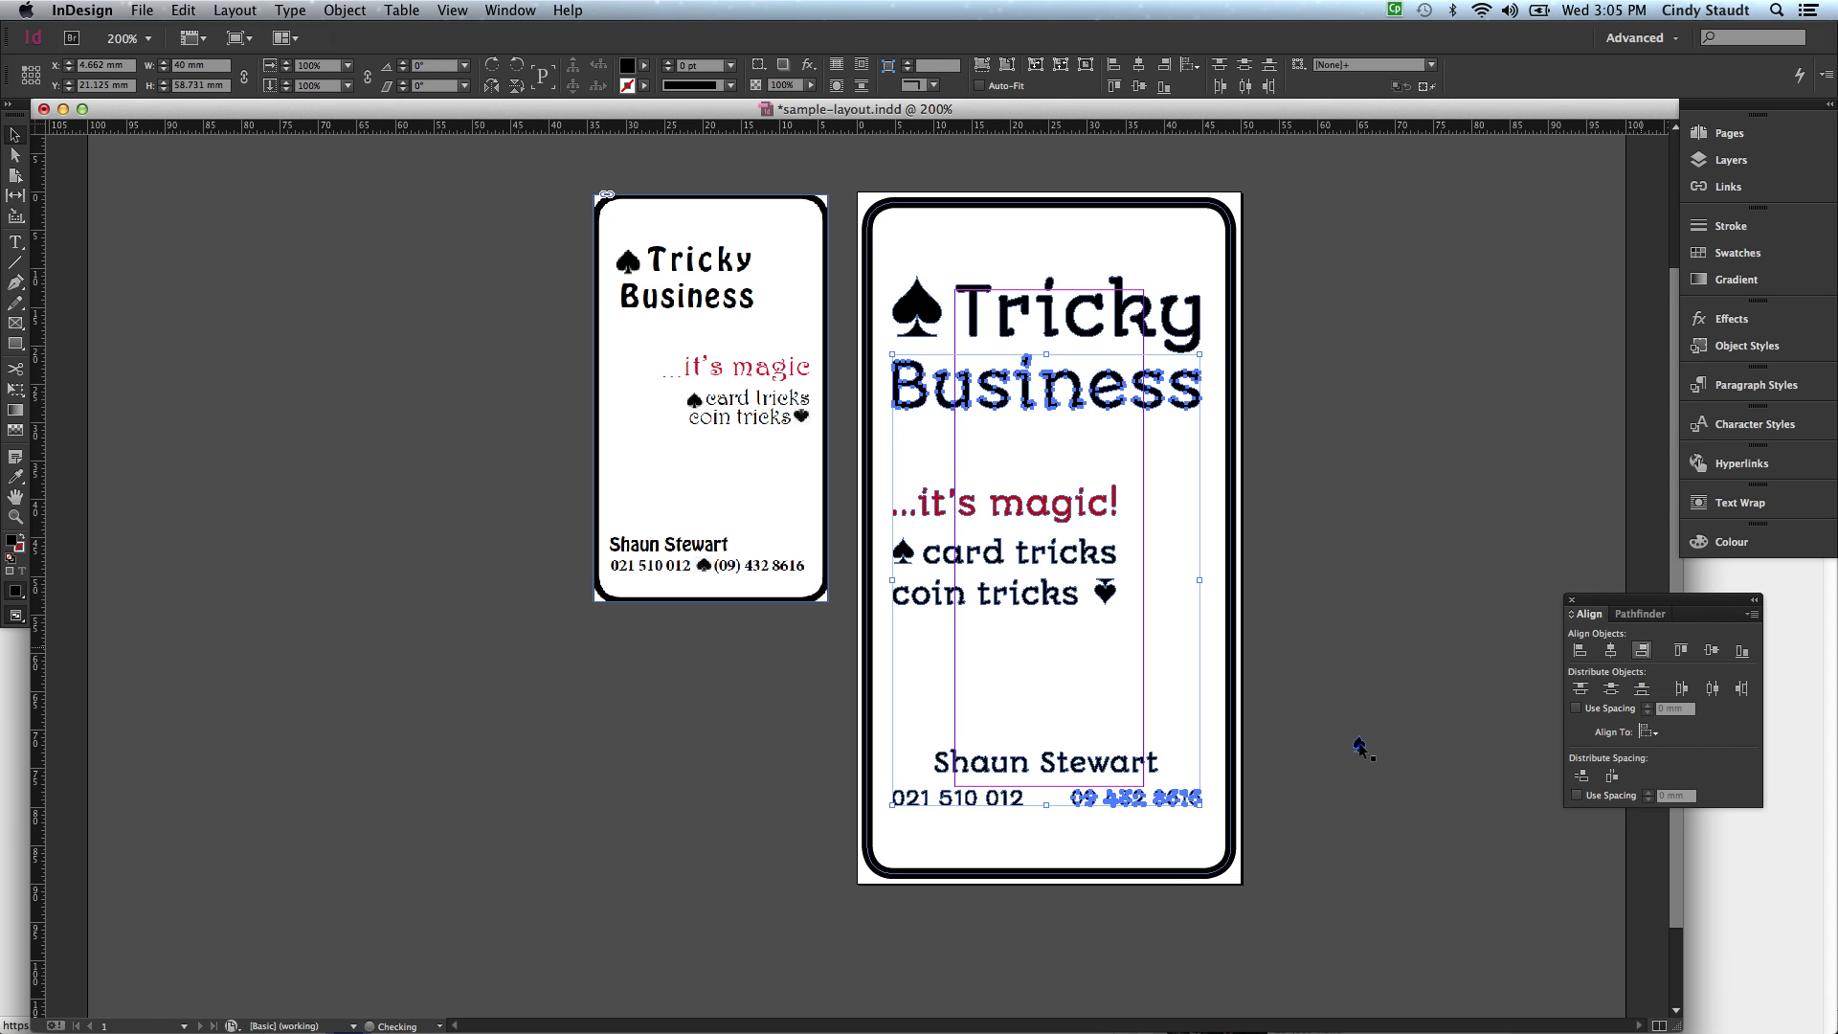
# Move the small spade from the pasteboard to between the two phone numbers at X 24.147 mm, Y 77.75 mm
pyautogui.click(1360, 745)
pyautogui.moveTo(1360, 747); pyautogui.dragTo(1050, 804)
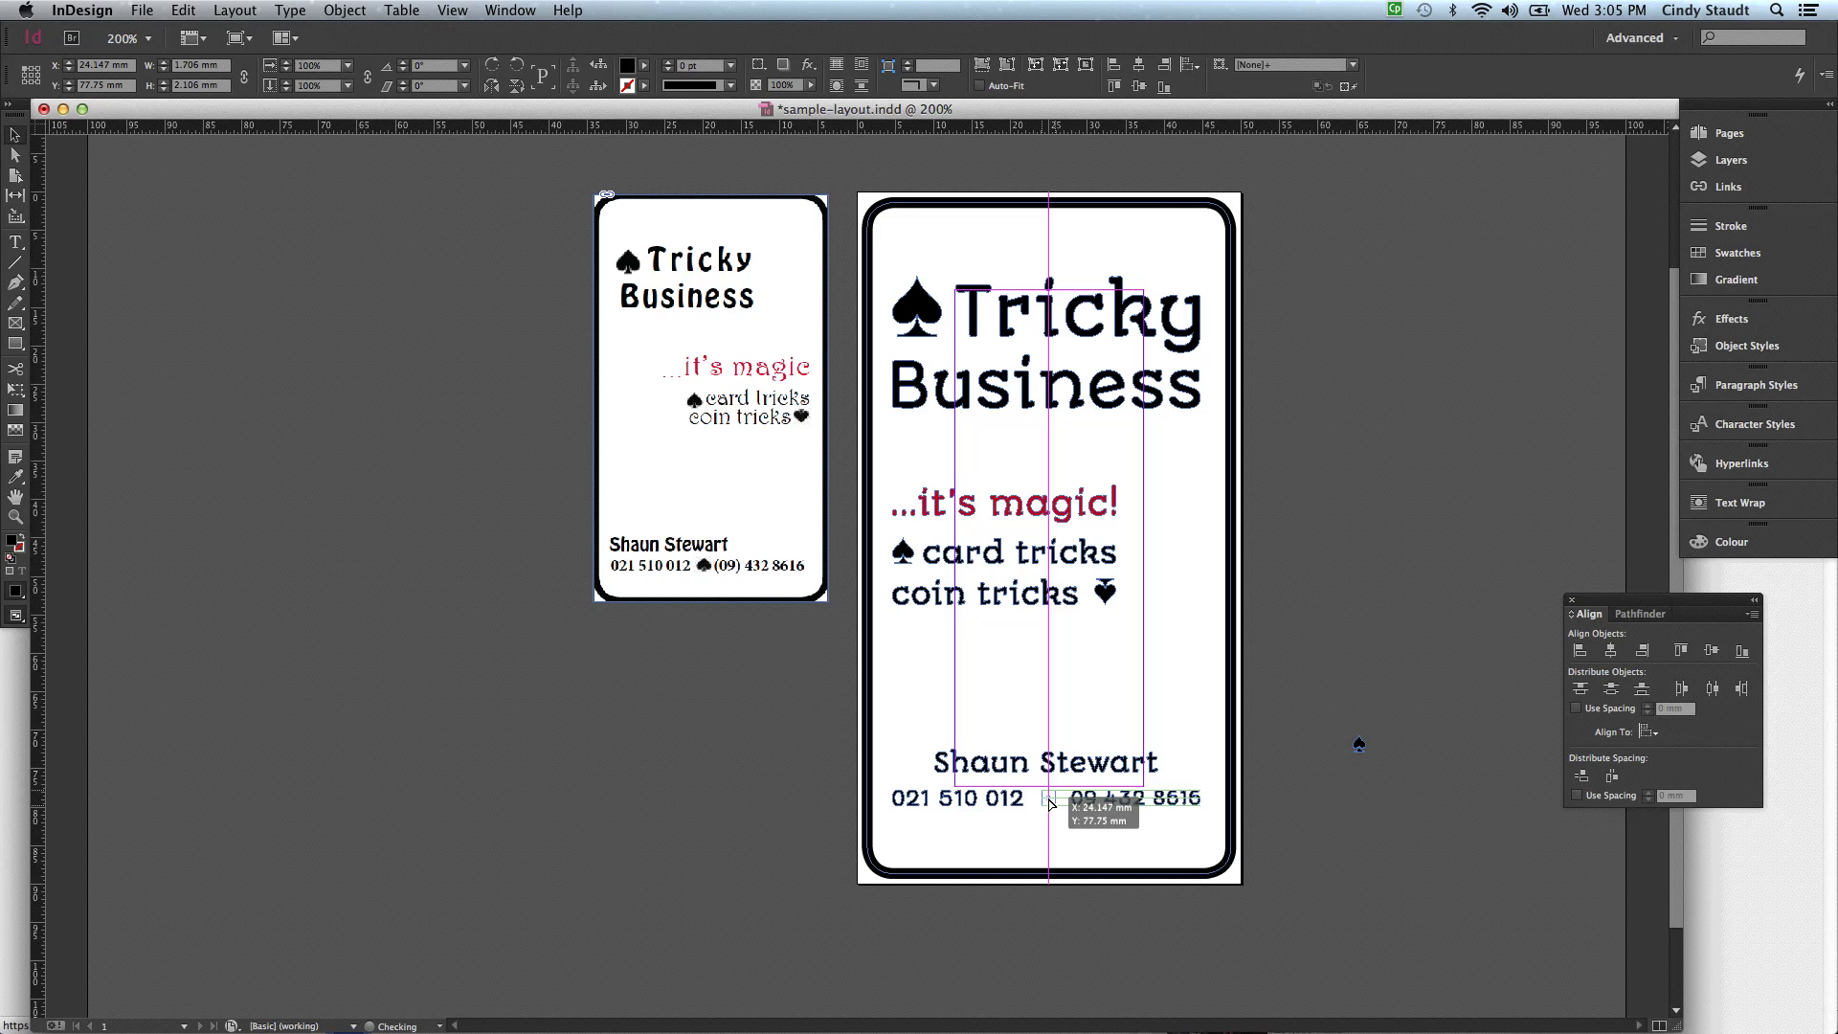
pyautogui.moveTo(1051, 804); pyautogui.dragTo(1052, 804)
pyautogui.click(1077, 813)
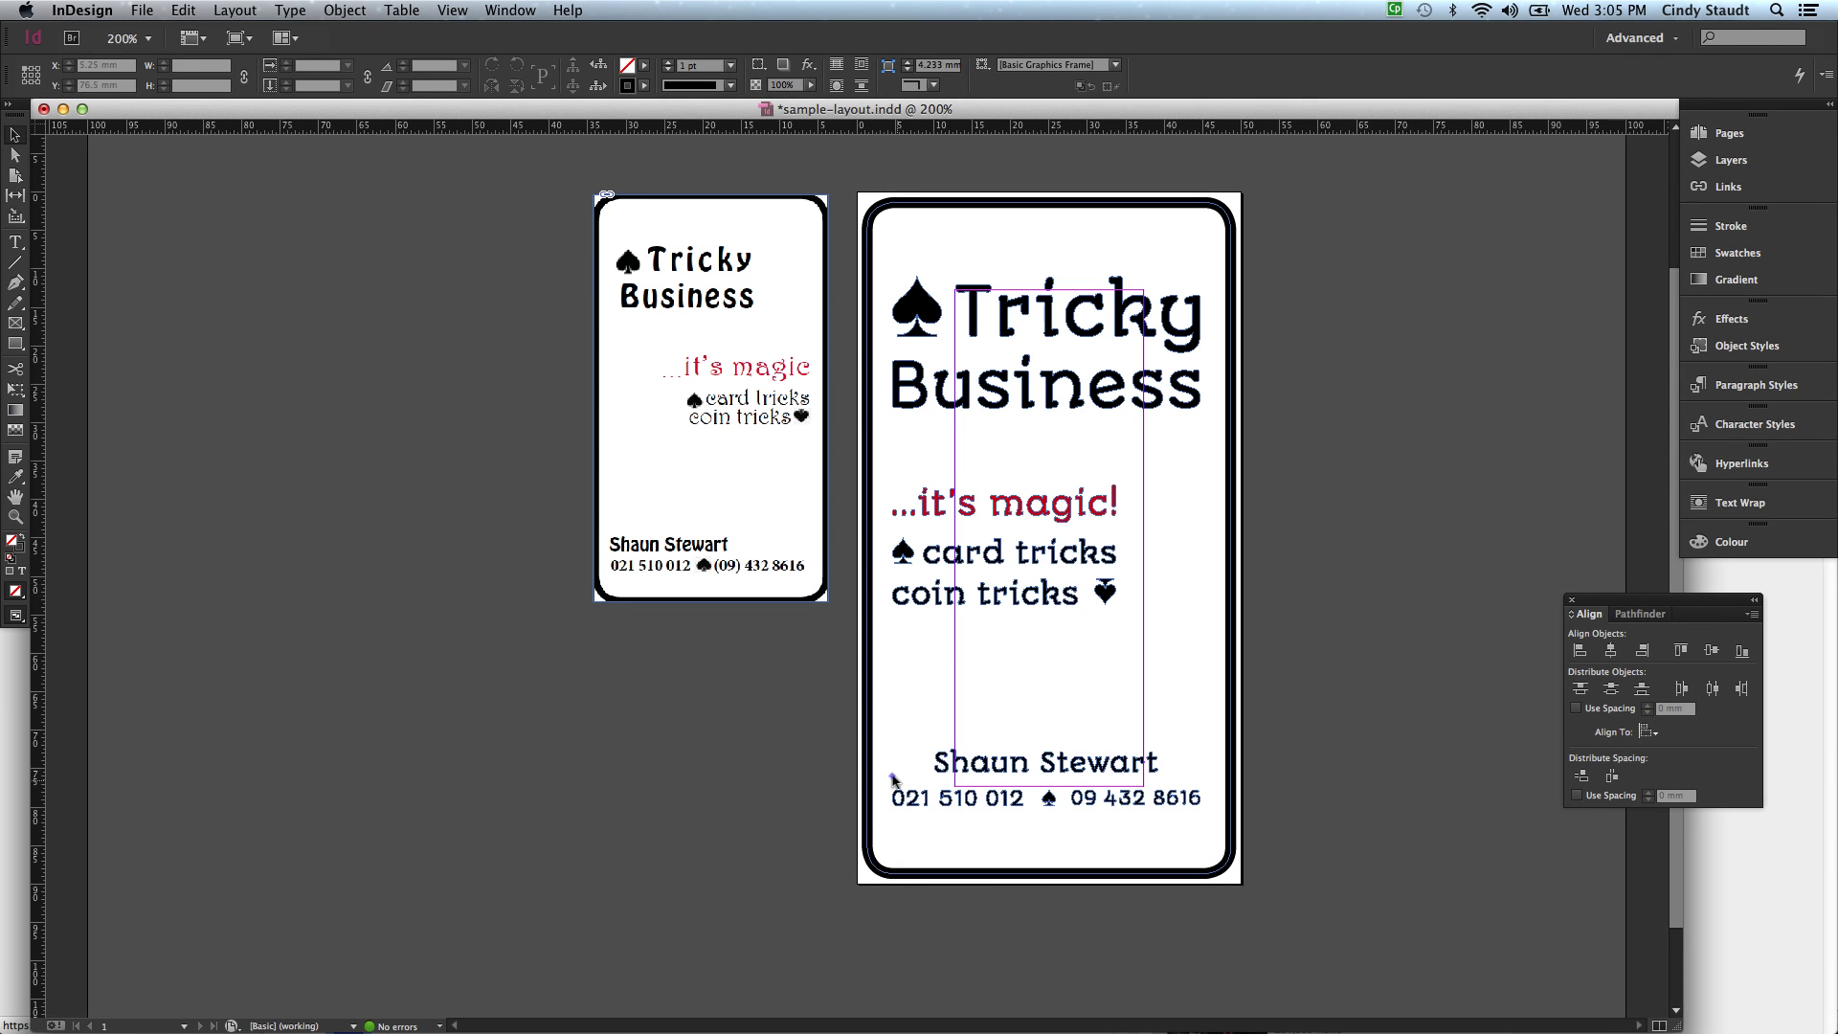
# Group the two phone numbers with the small spade between them
pyautogui.moveTo(894, 781); pyautogui.dragTo(1152, 810)
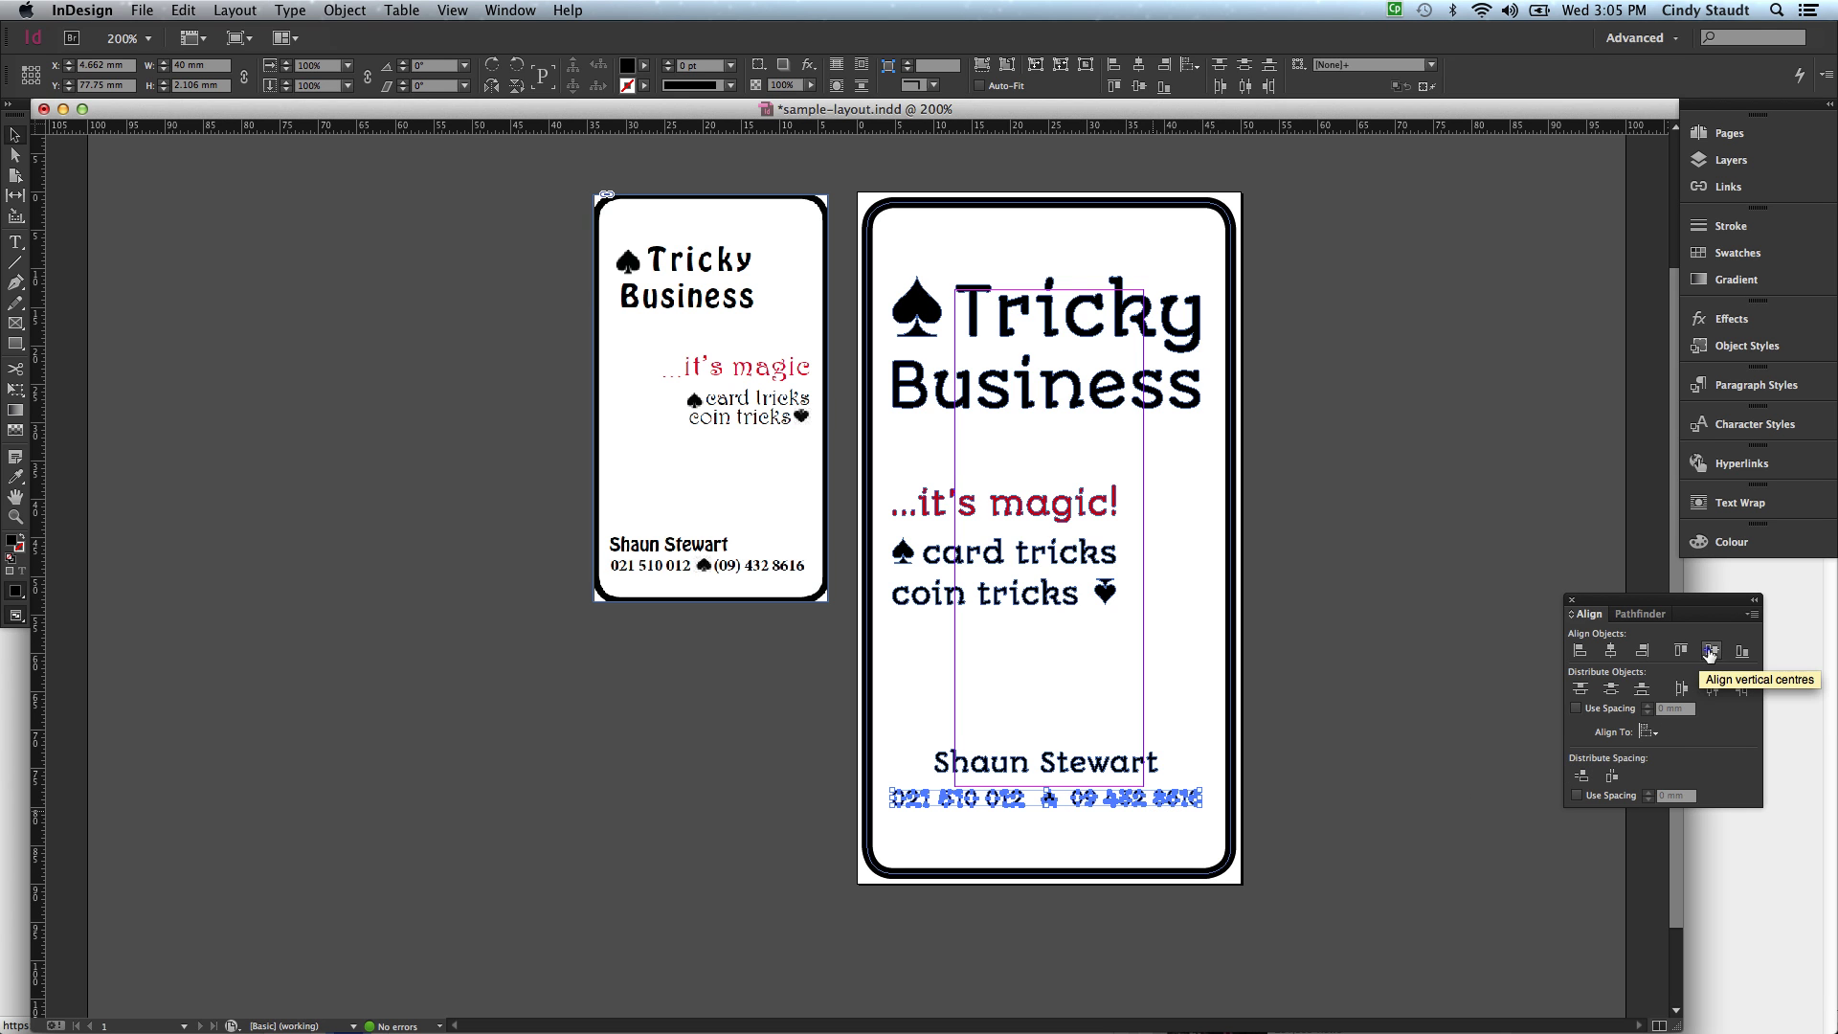
pyautogui.click(1129, 838)
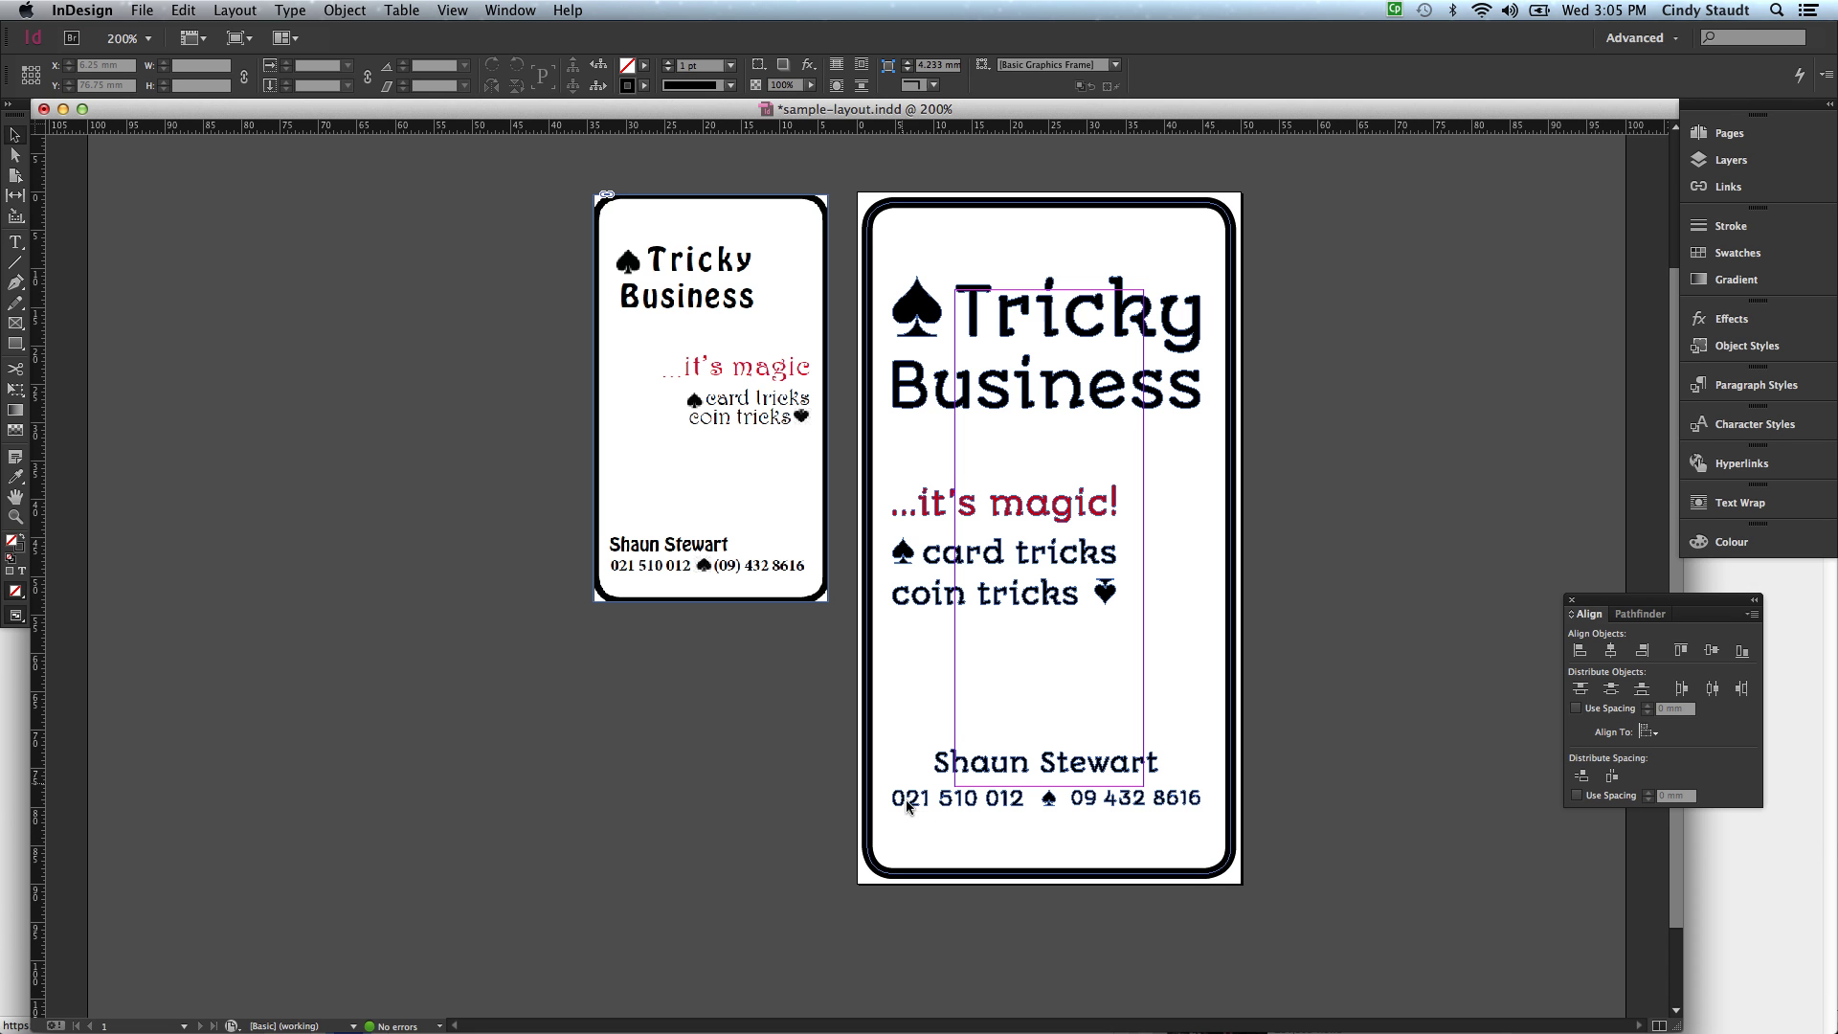
pyautogui.moveTo(896, 781); pyautogui.dragTo(1154, 809)
pyautogui.rightClick(1152, 807)
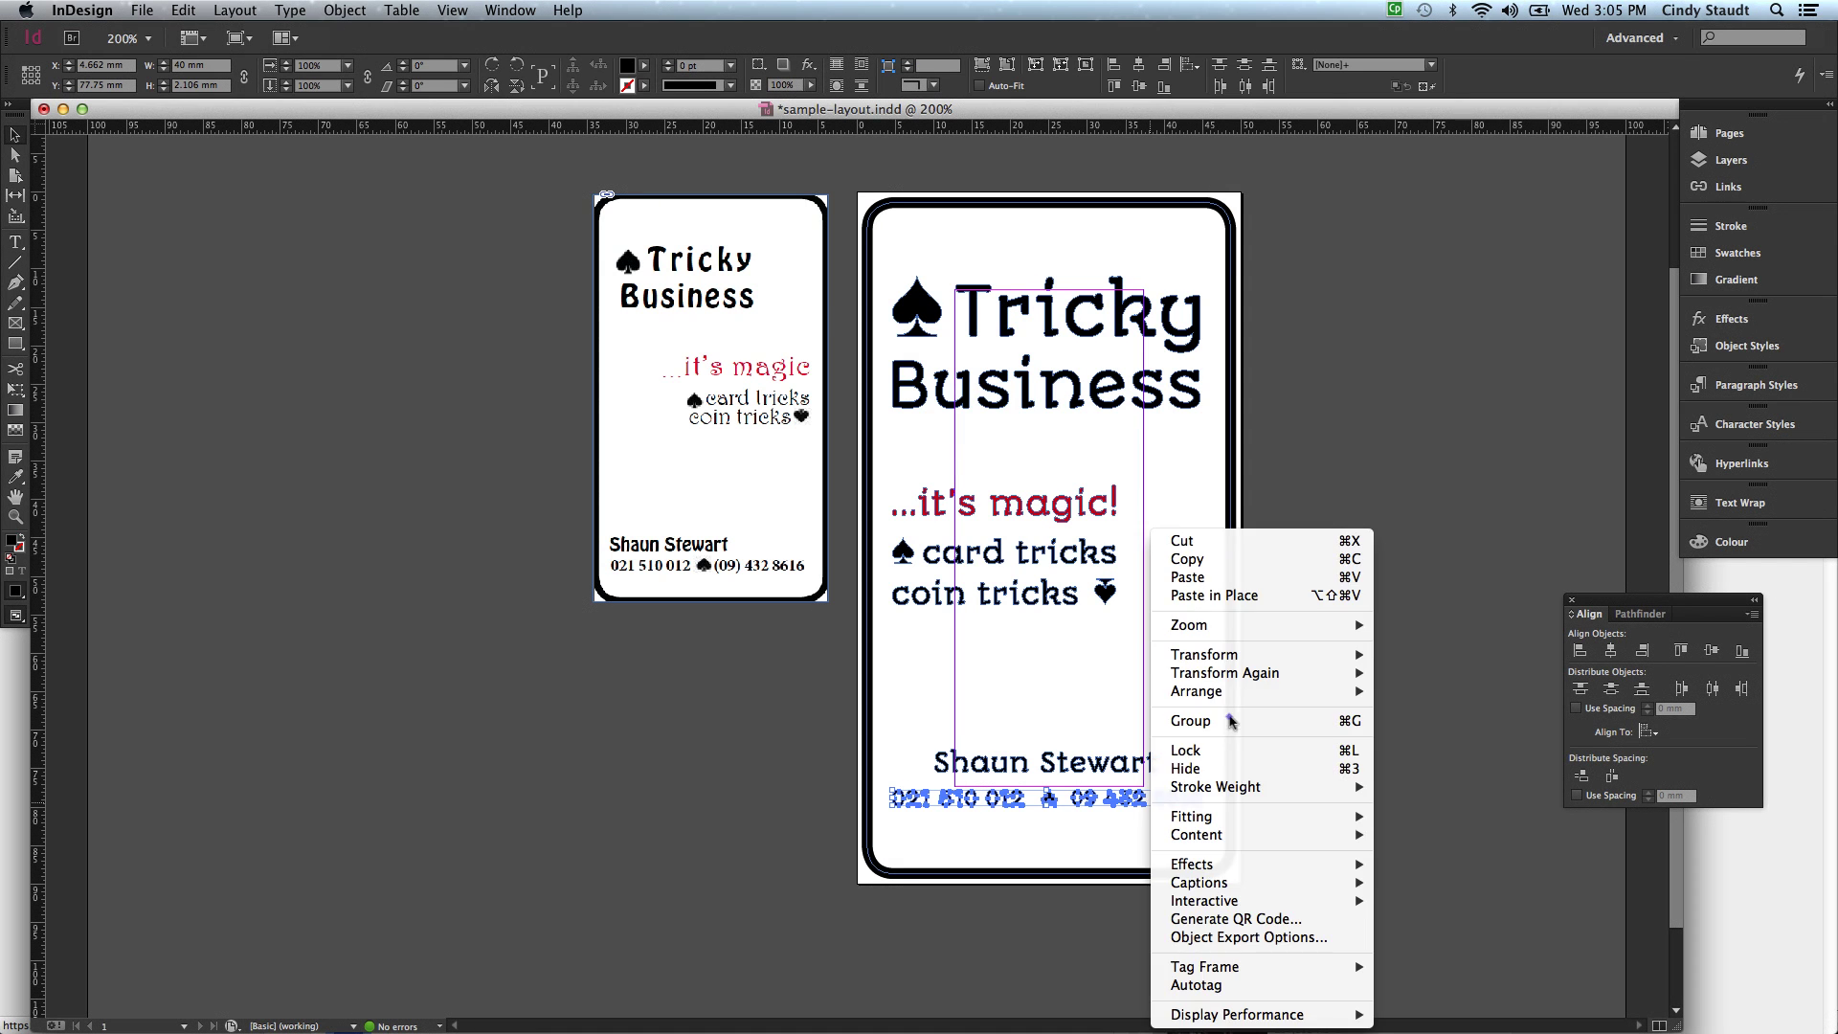
pyautogui.click(1233, 720)
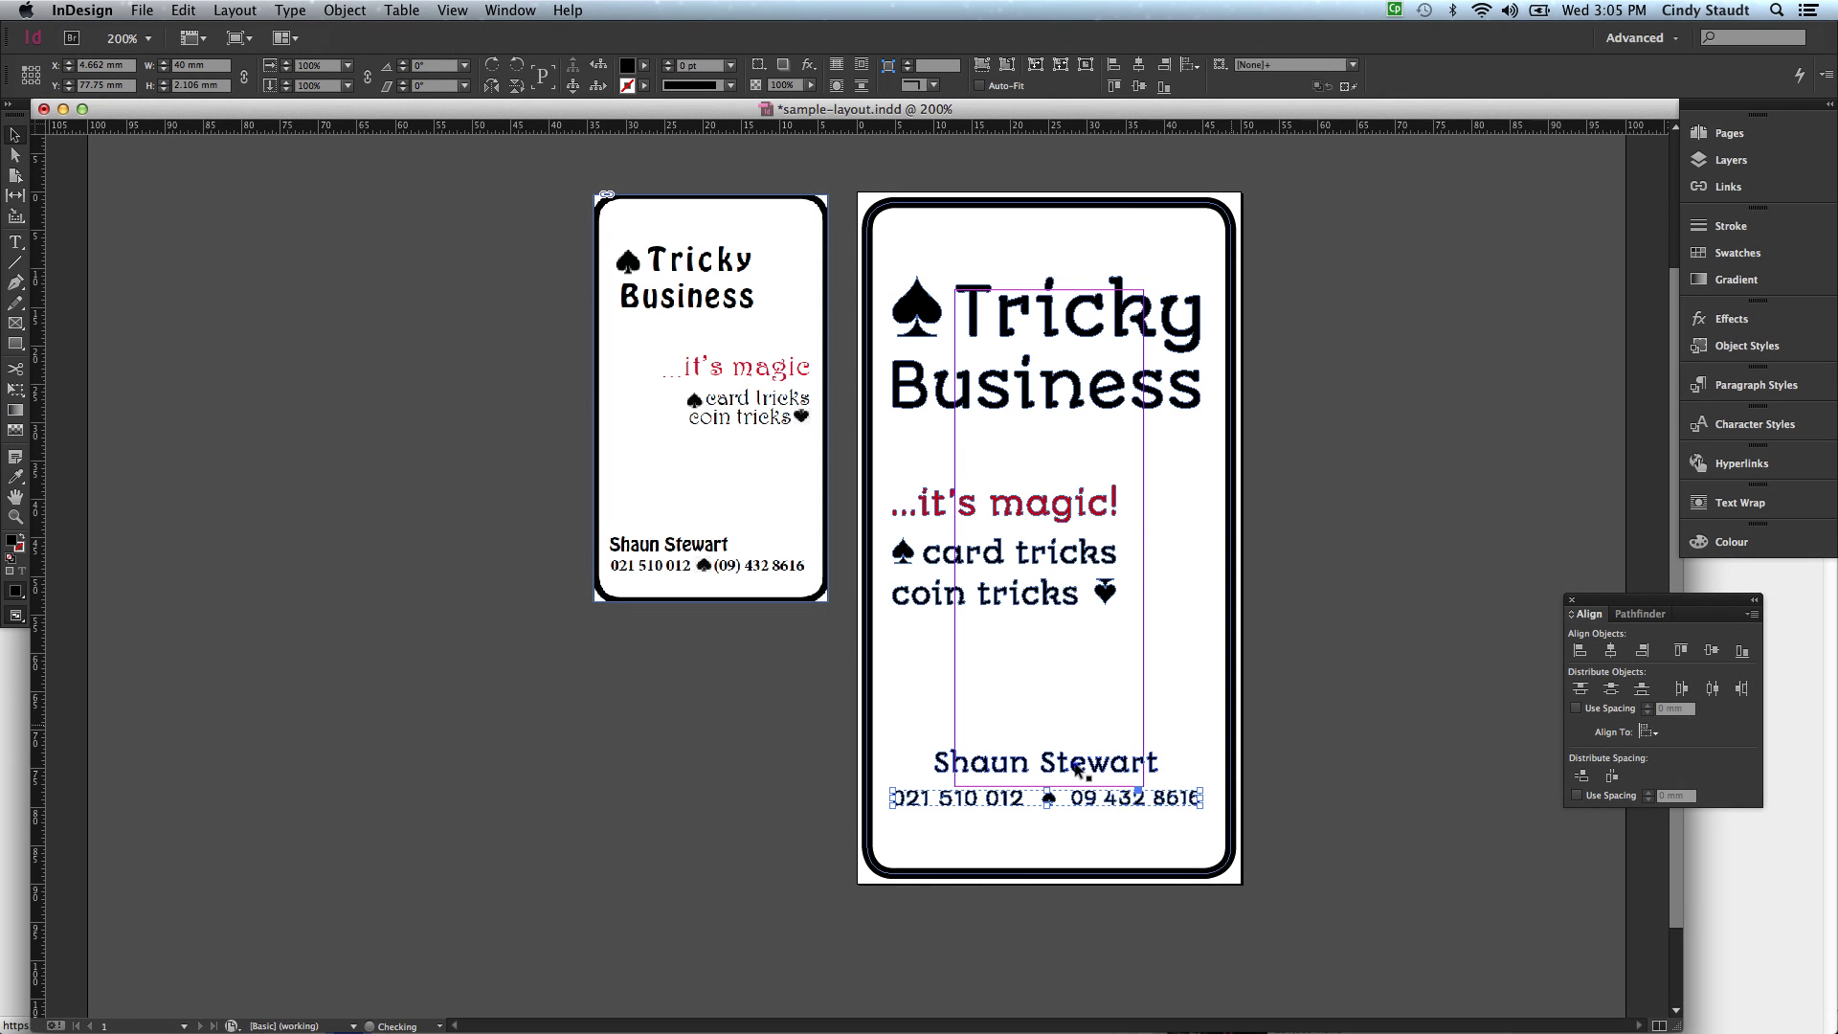
# Align the horizontal centres of the phone number group, the name, the "Business" lettering and the spade with "Tricky" title line
pyautogui.keyDown('shift'); pyautogui.click(1076, 768); pyautogui.keyUp('shift')
pyautogui.keyDown('shift'); pyautogui.click(1007, 369); pyautogui.keyUp('shift')
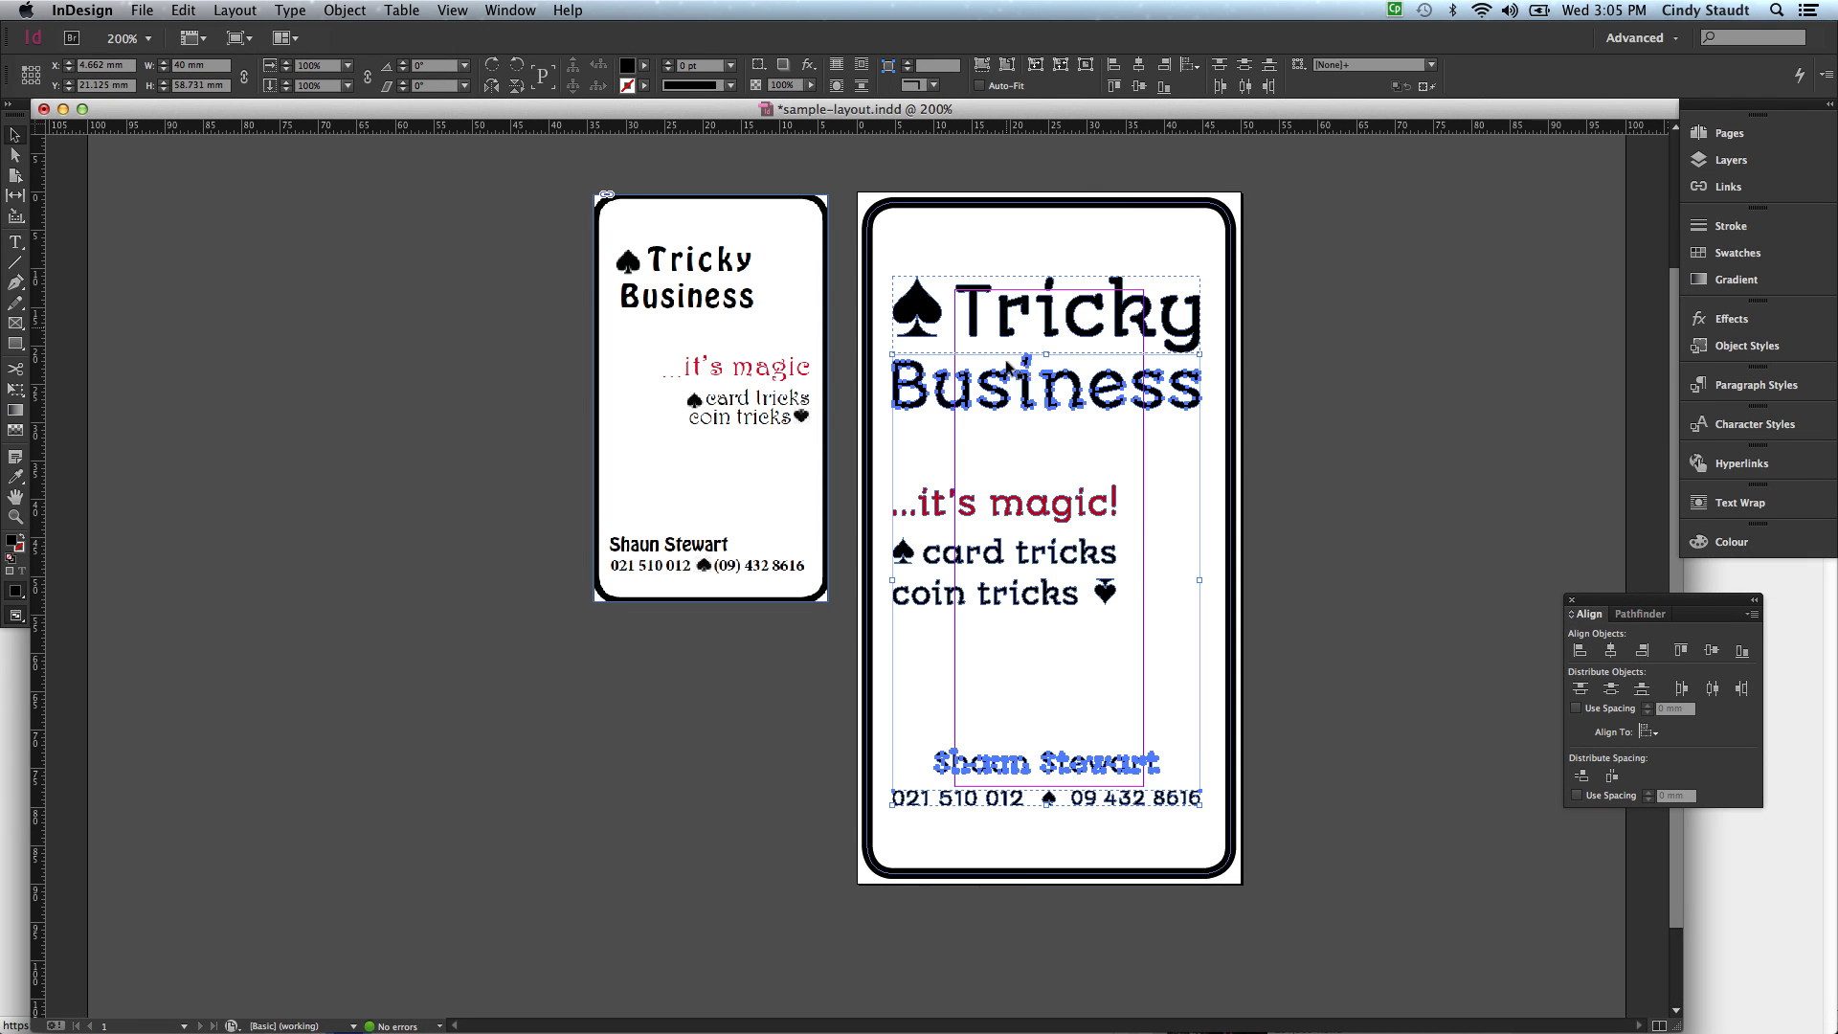
pyautogui.keyDown('shift'); pyautogui.click(1010, 331); pyautogui.keyUp('shift')
pyautogui.click(1609, 651)
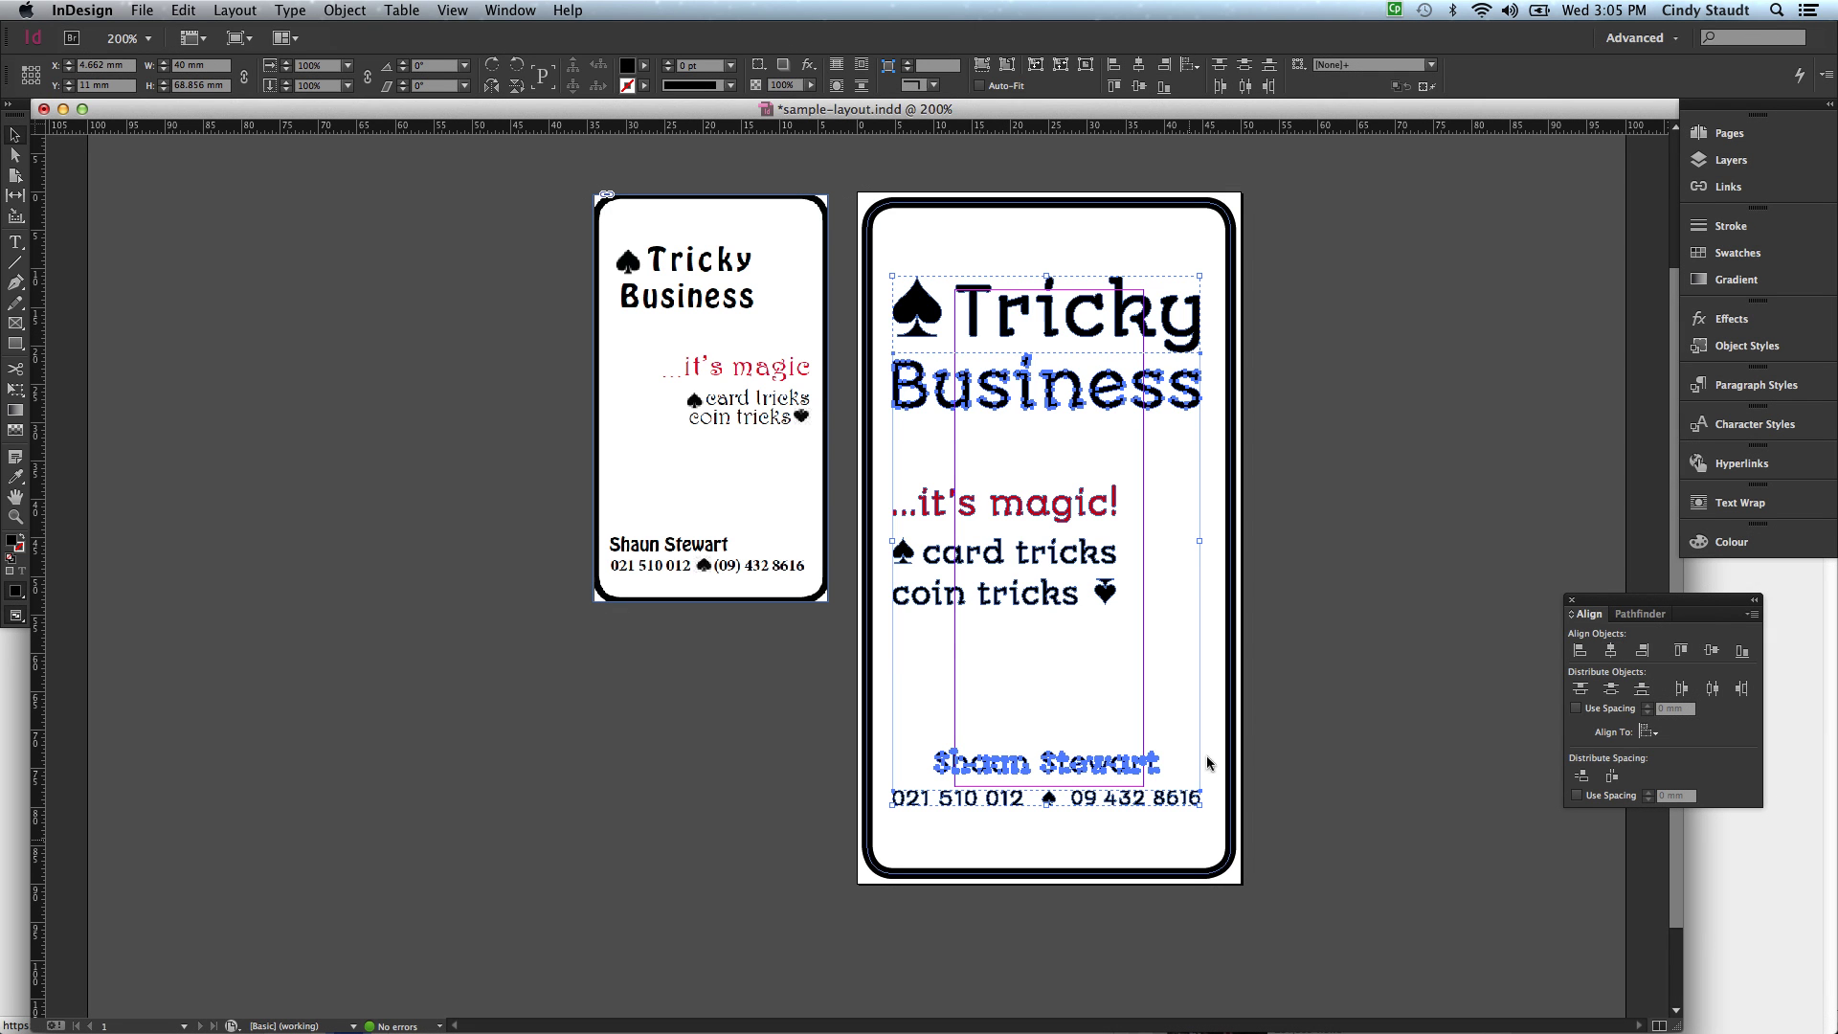
pyautogui.click(1184, 837)
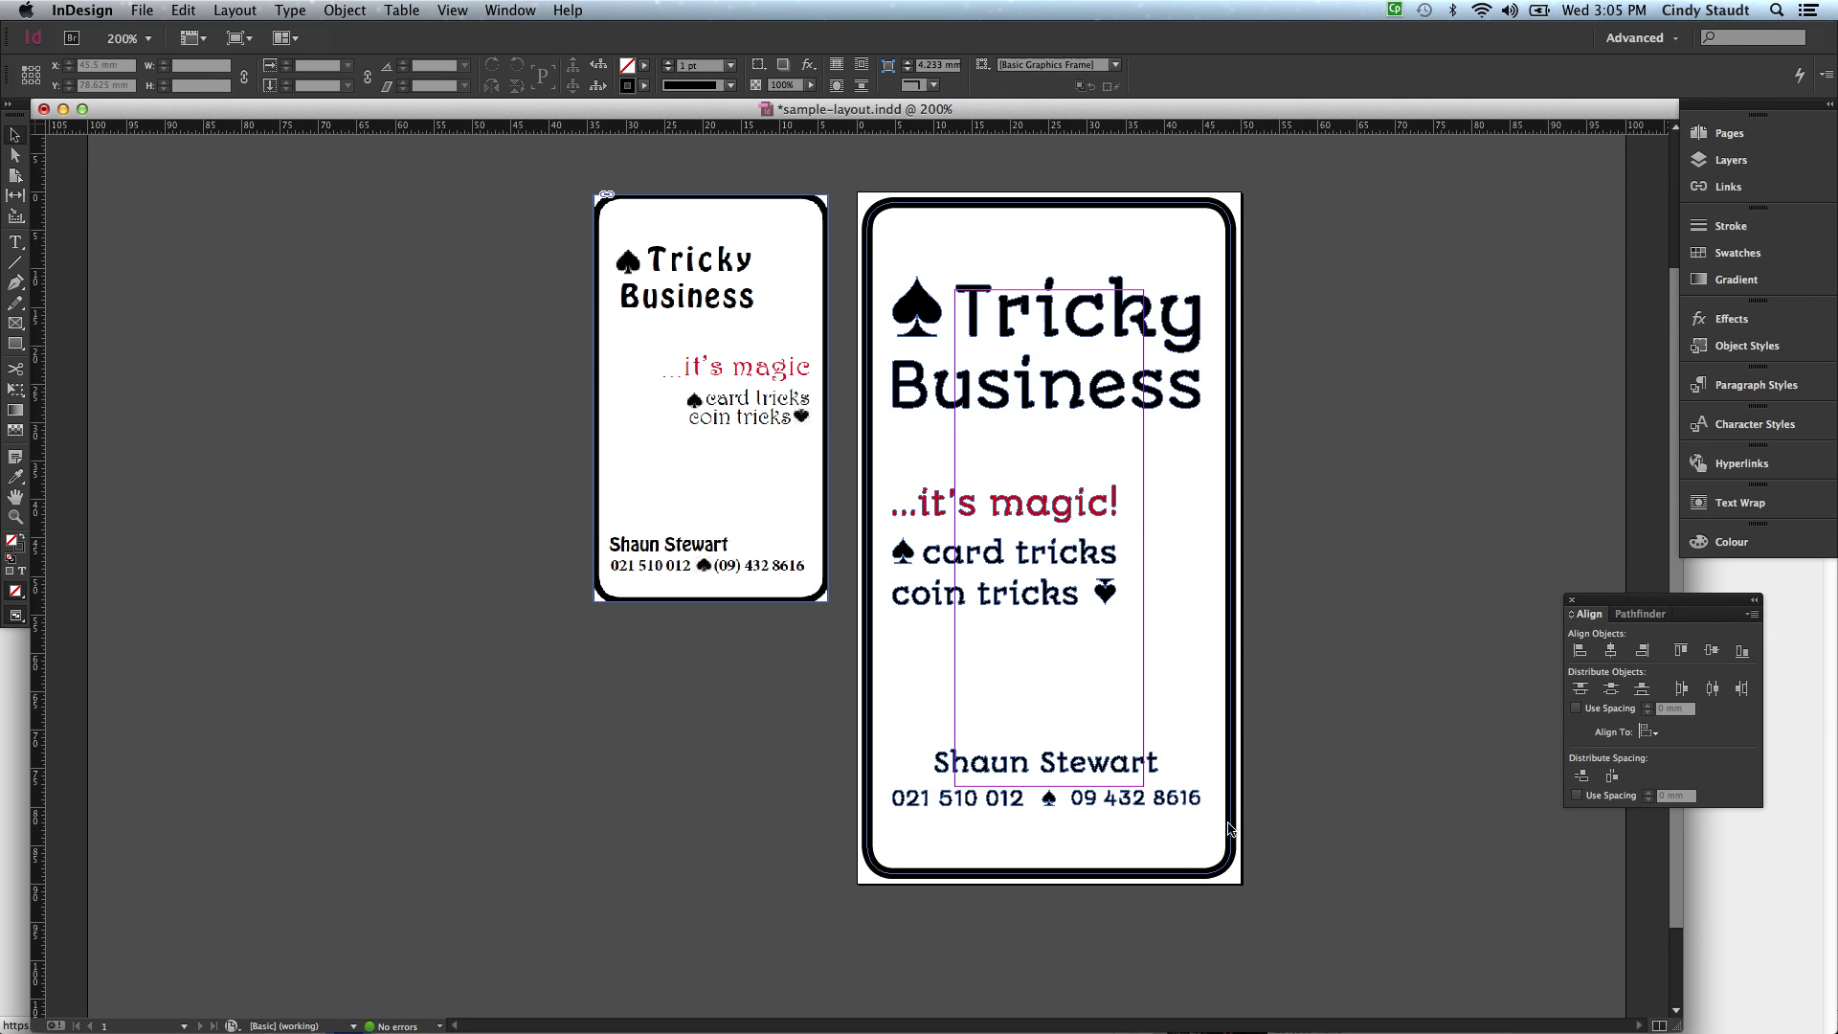